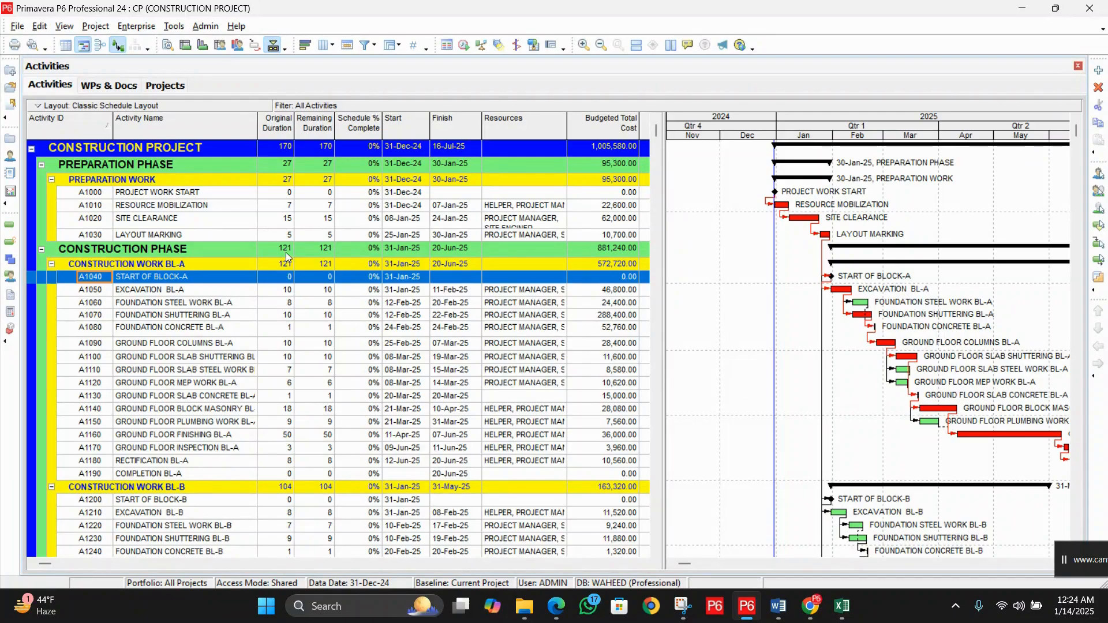
Step: Show the Activity Usage Spreadsheet beside the activity table and widen it to display the months through September 2025
click(65, 26)
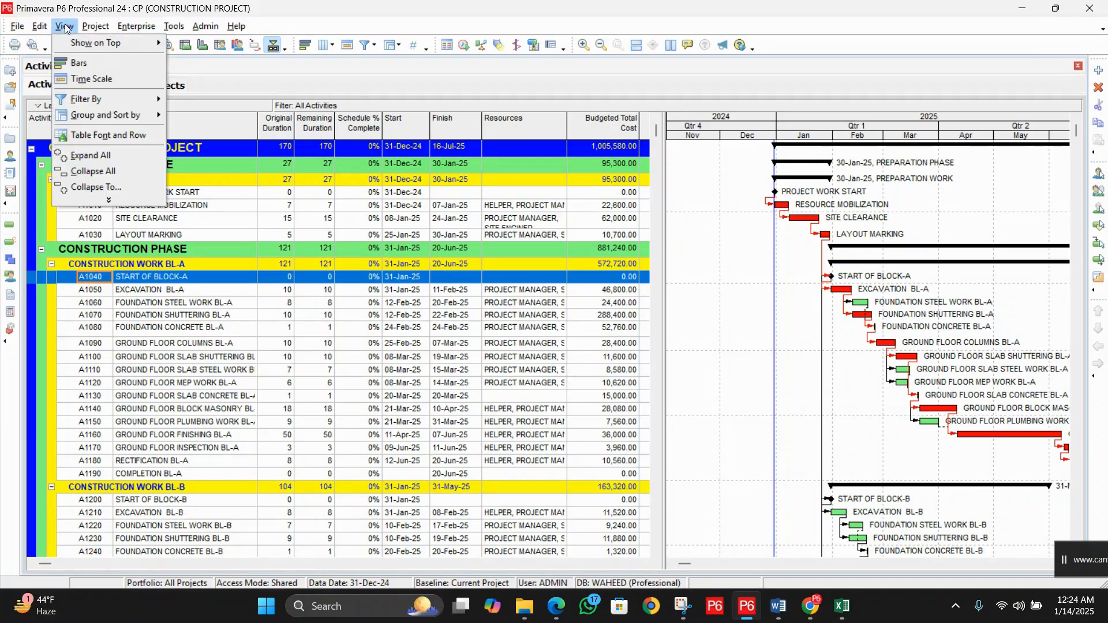
mouse_move(85, 44)
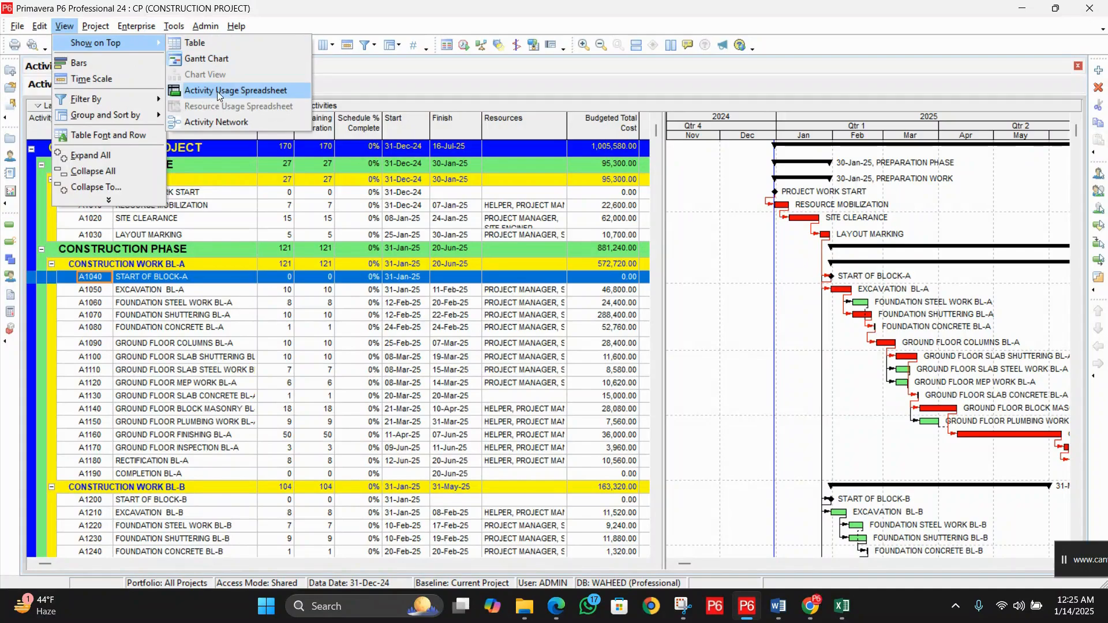
click(244, 91)
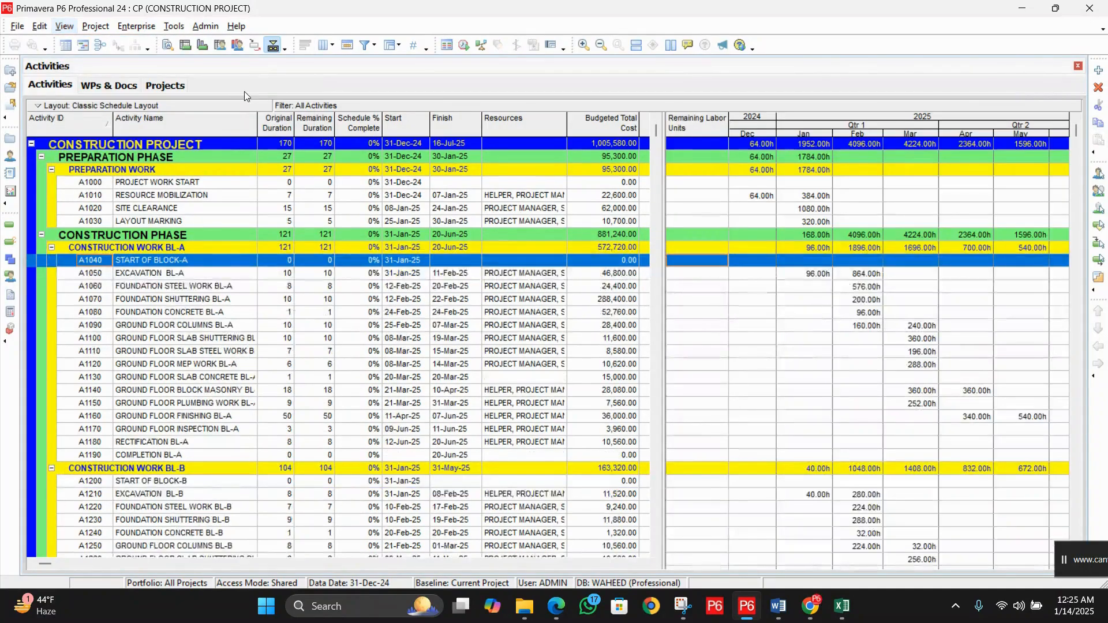
drag(662, 181, 613, 182)
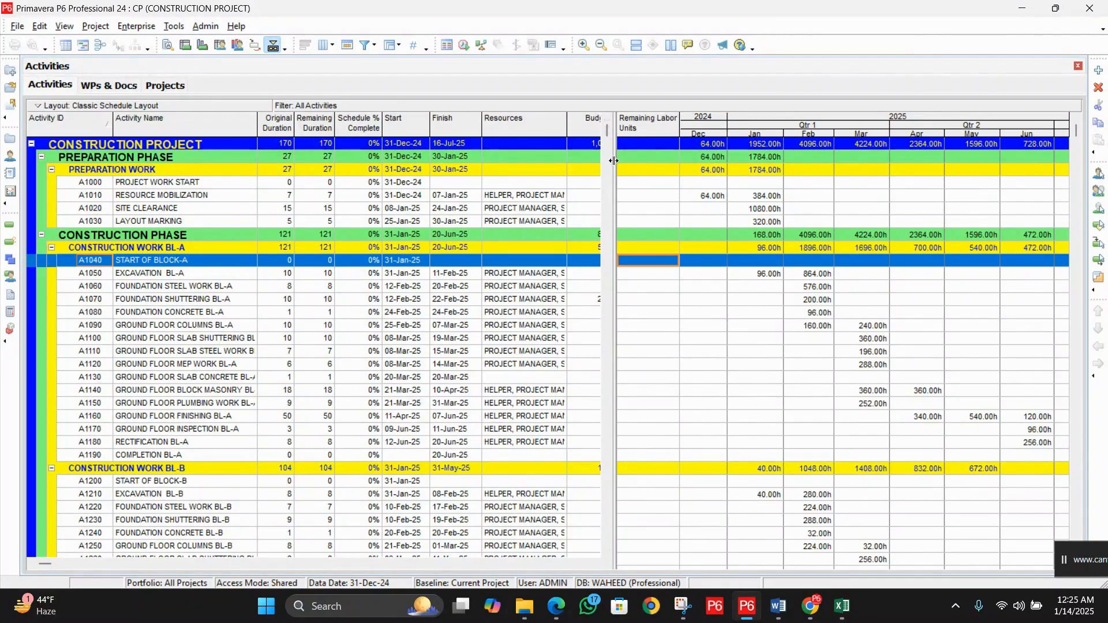
drag(615, 160, 474, 161)
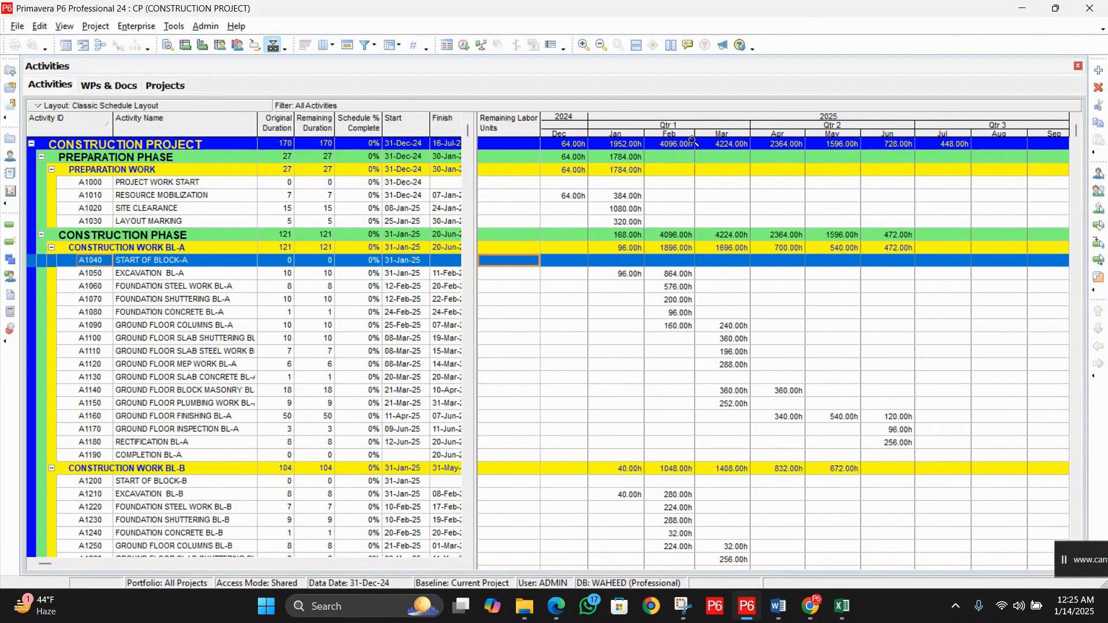
Step: Collapse CONSTRUCTION PROJECT to its summary row and examine its remaining labor units month by month from December to July
click(575, 145)
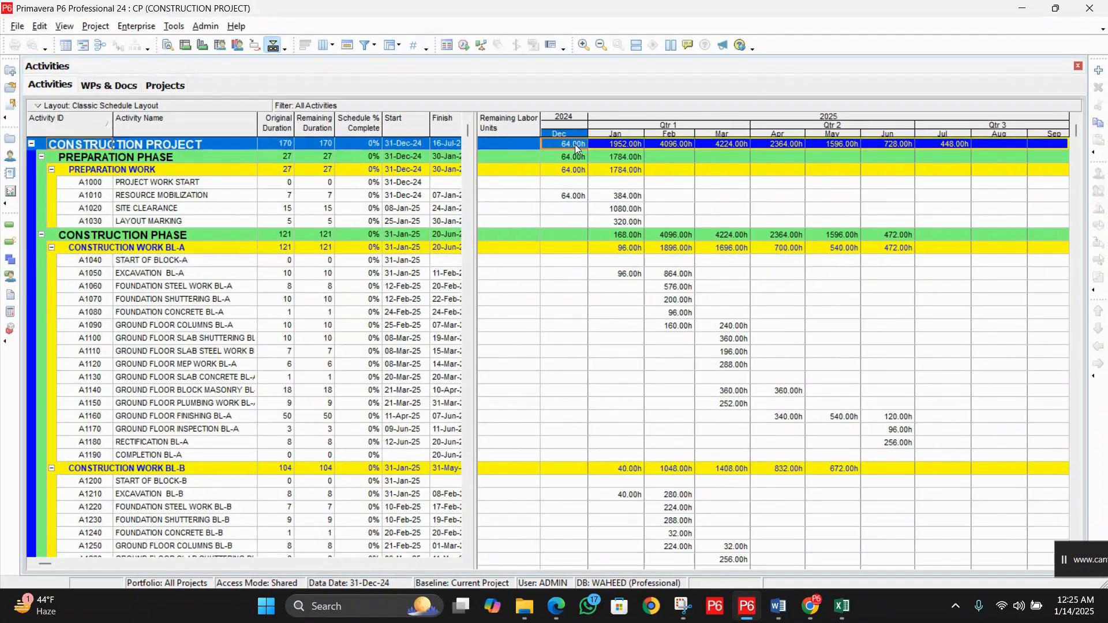
click(32, 144)
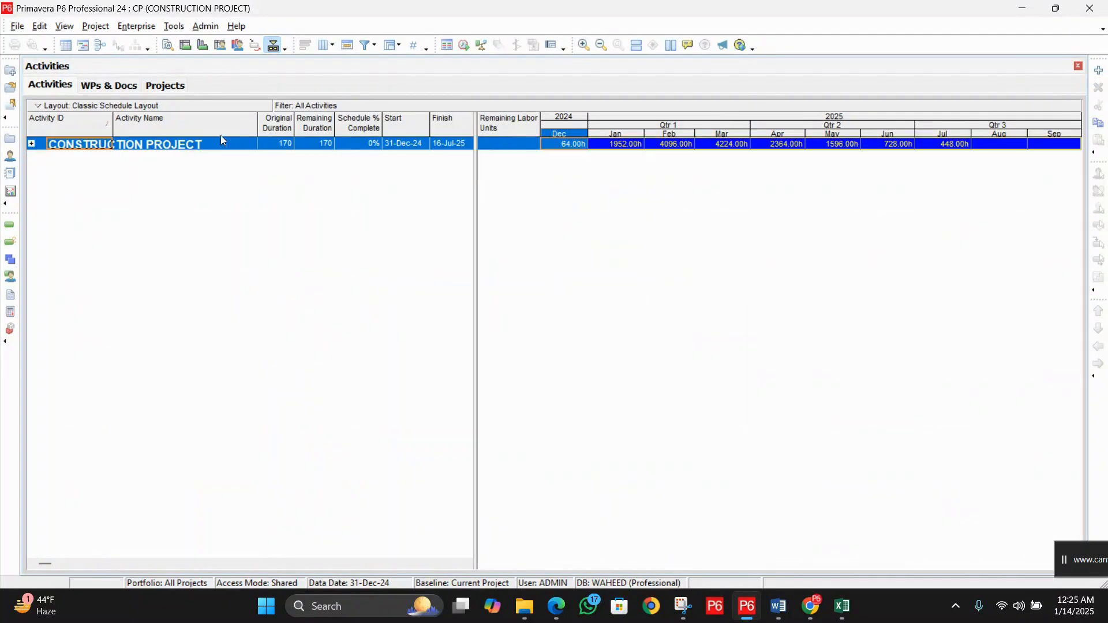
click(635, 147)
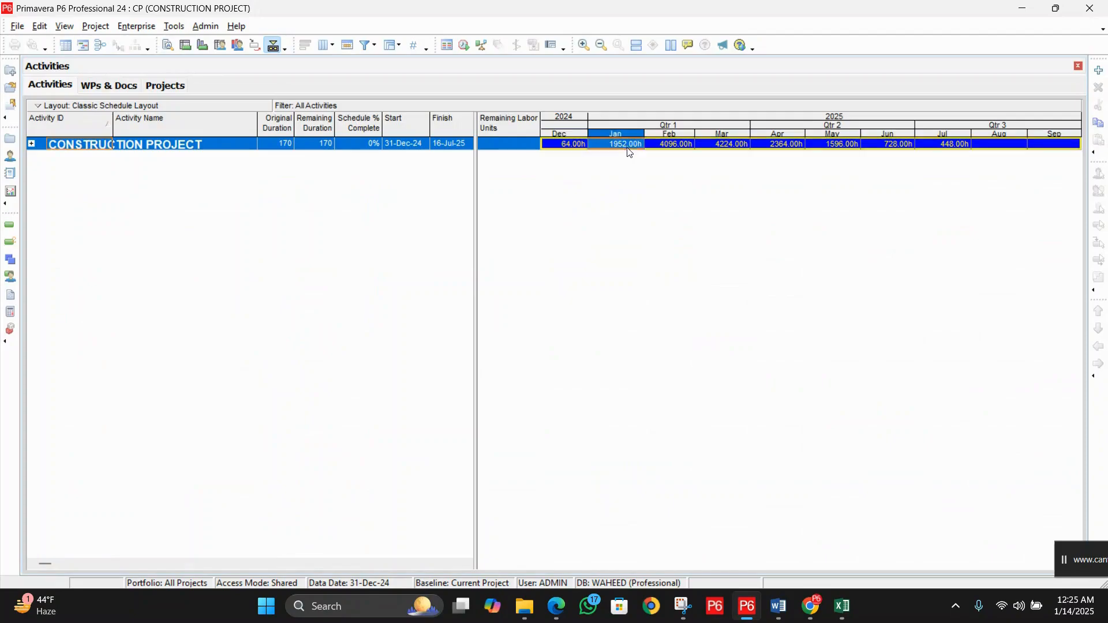
click(661, 148)
click(719, 148)
click(779, 149)
click(843, 147)
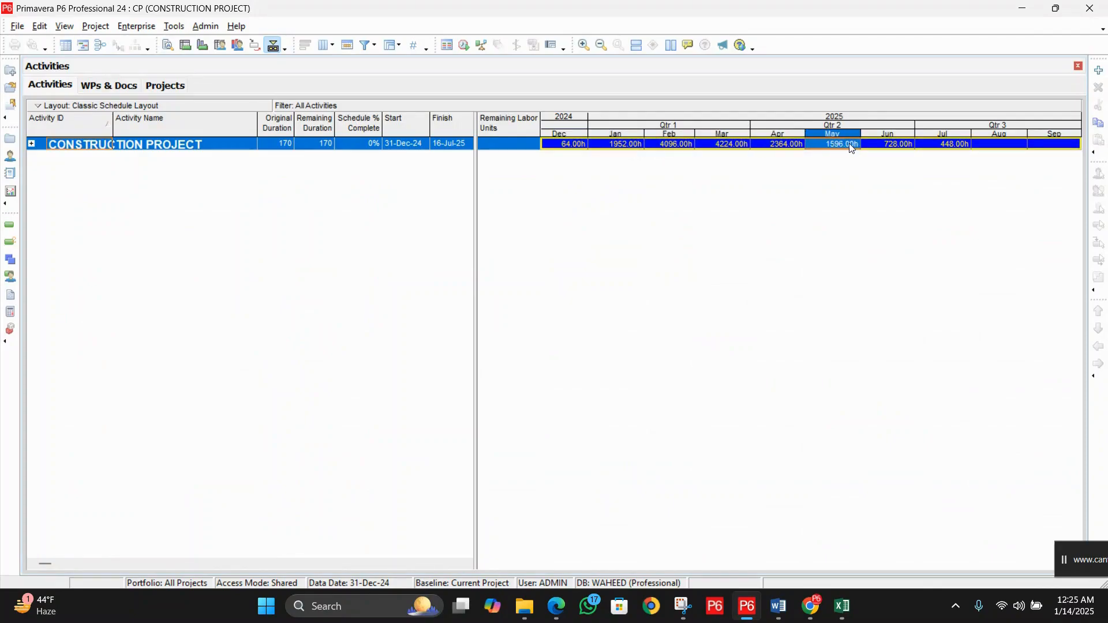
click(891, 148)
click(948, 150)
click(904, 149)
click(846, 148)
click(783, 147)
click(719, 147)
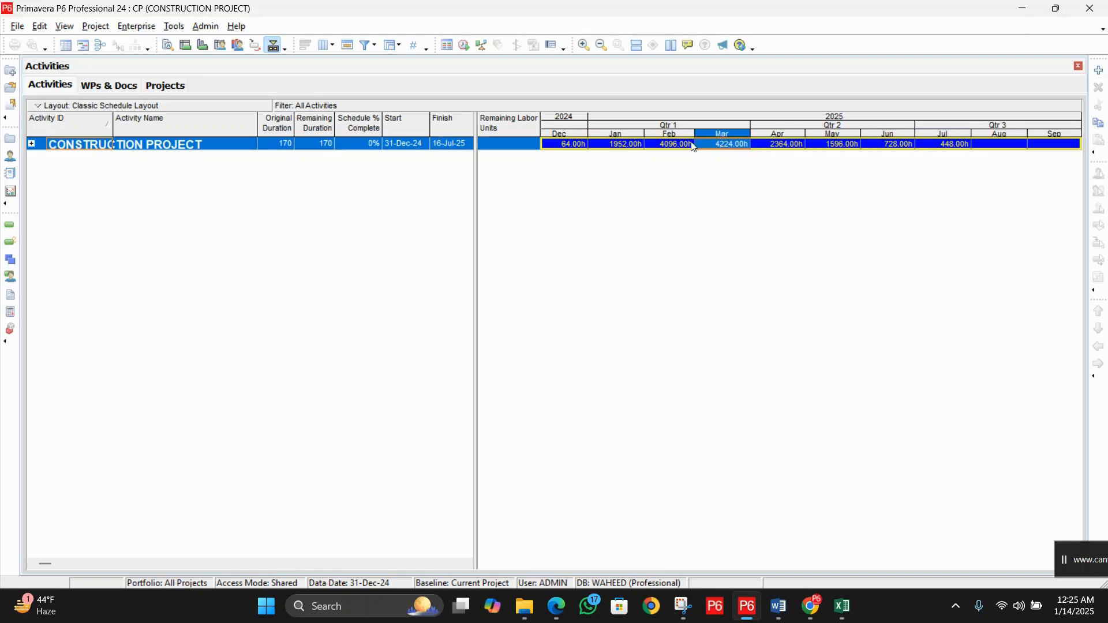
click(681, 148)
click(619, 149)
click(577, 149)
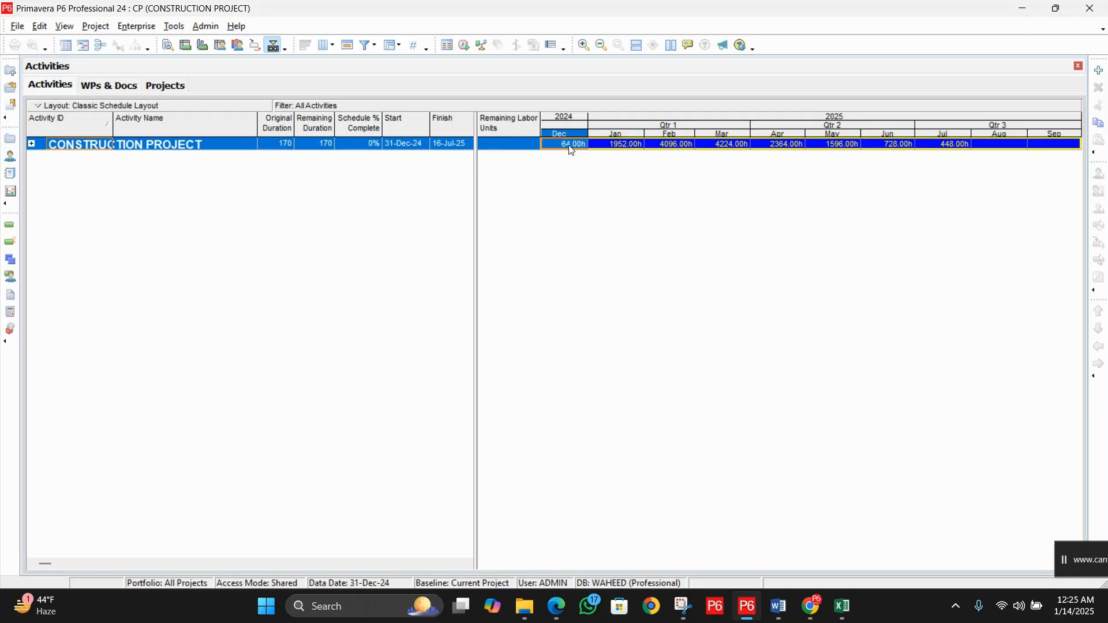
Step: Expand CONSTRUCTION PROJECT and refine the spreadsheet timescale through weeks to days, with columns wide enough to read the labor units
click(32, 144)
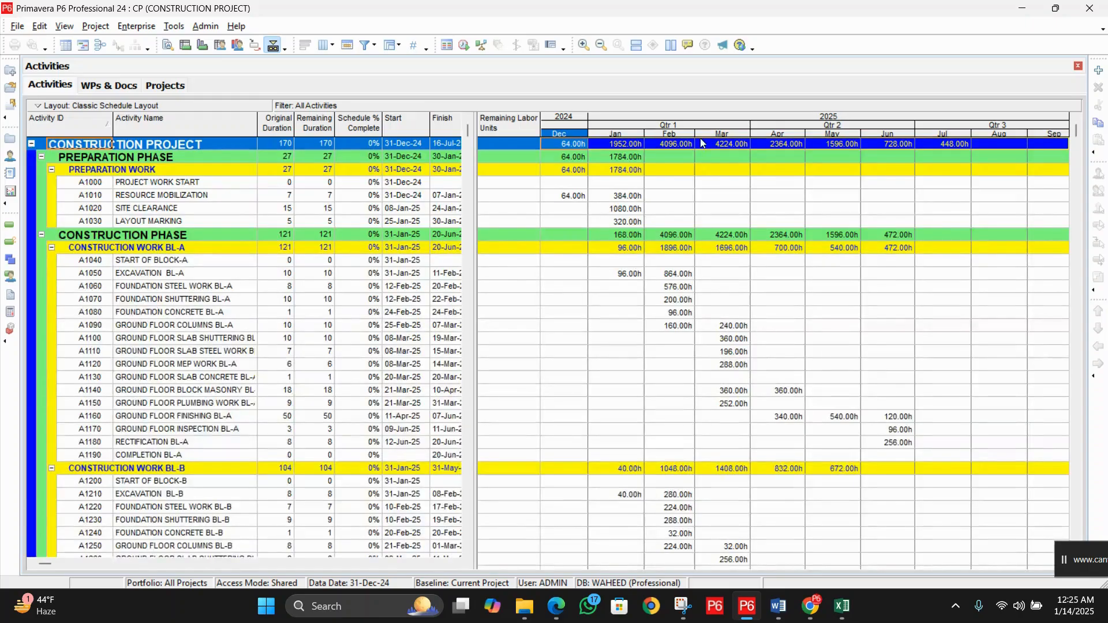
click(632, 147)
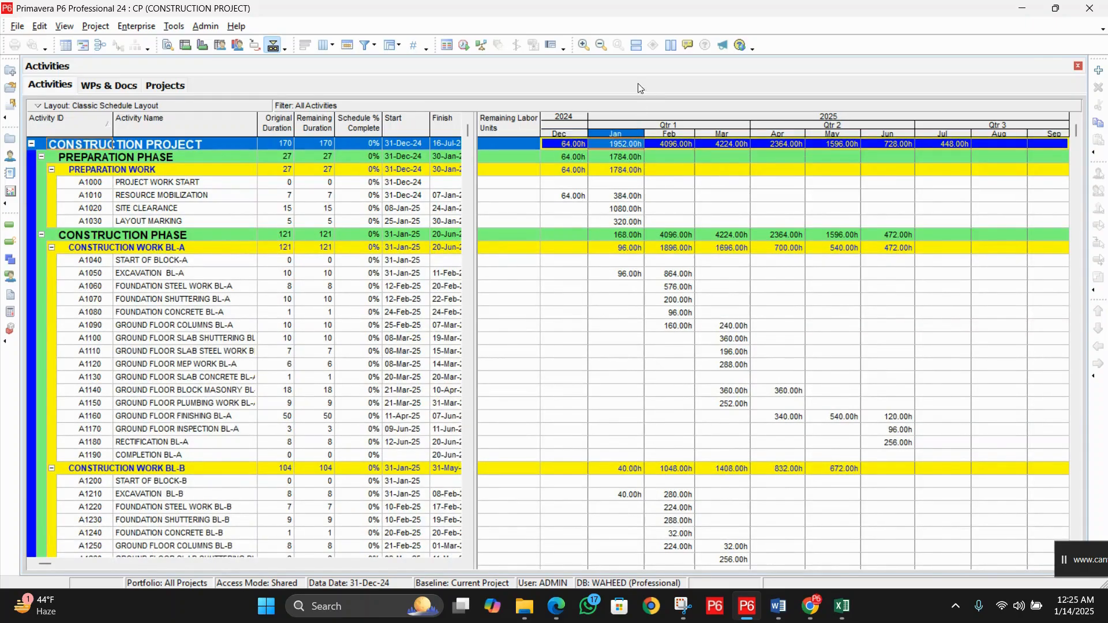
click(584, 46)
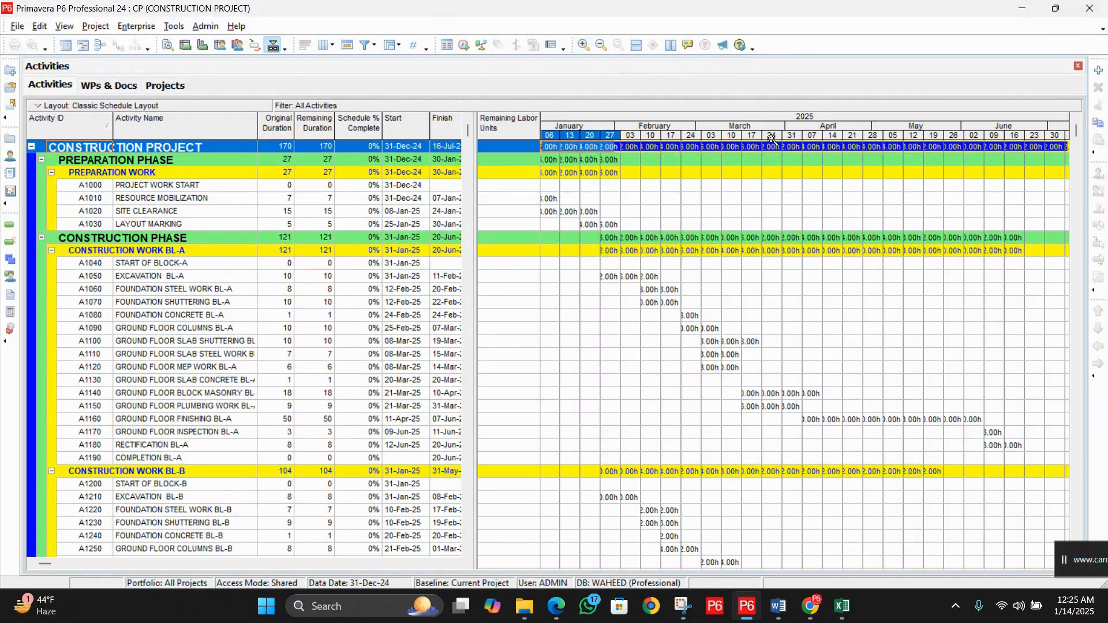
drag(772, 139, 909, 140)
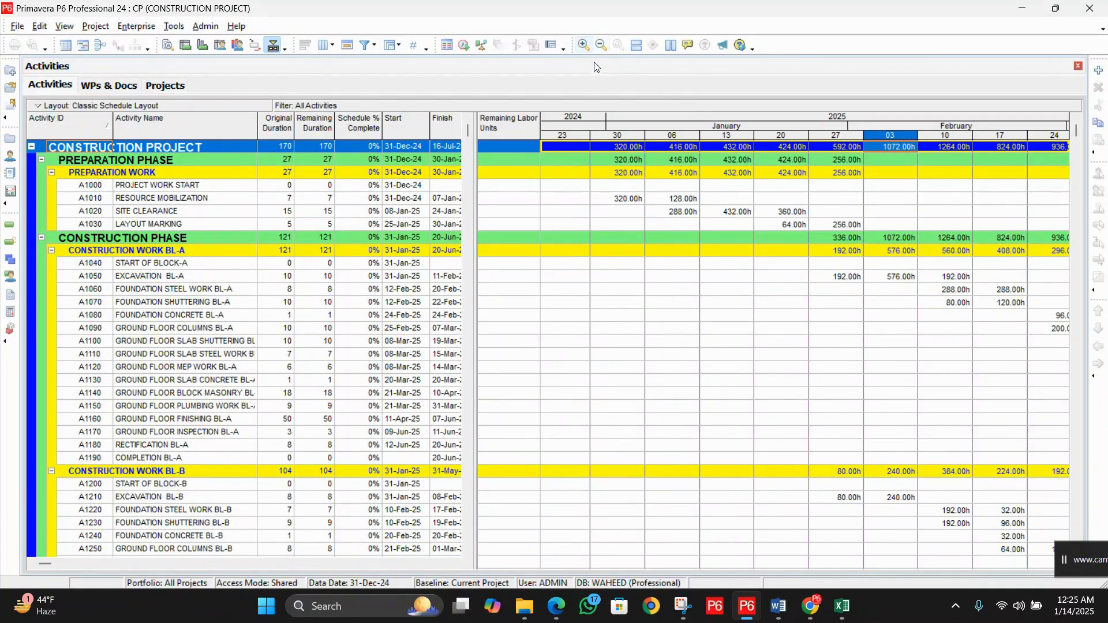
click(584, 47)
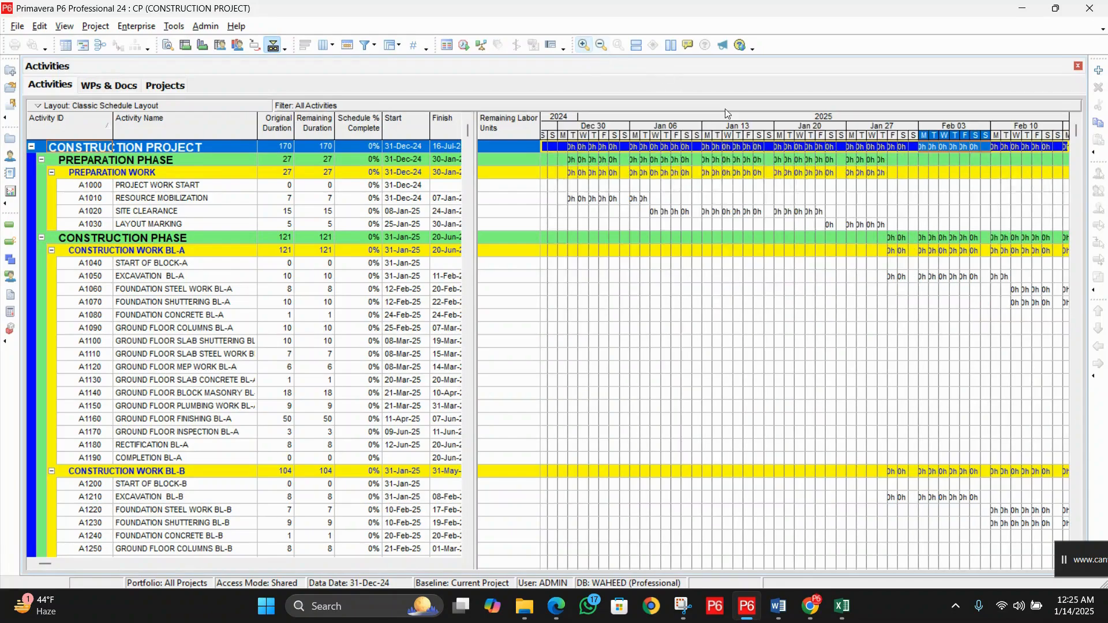
drag(705, 137, 940, 149)
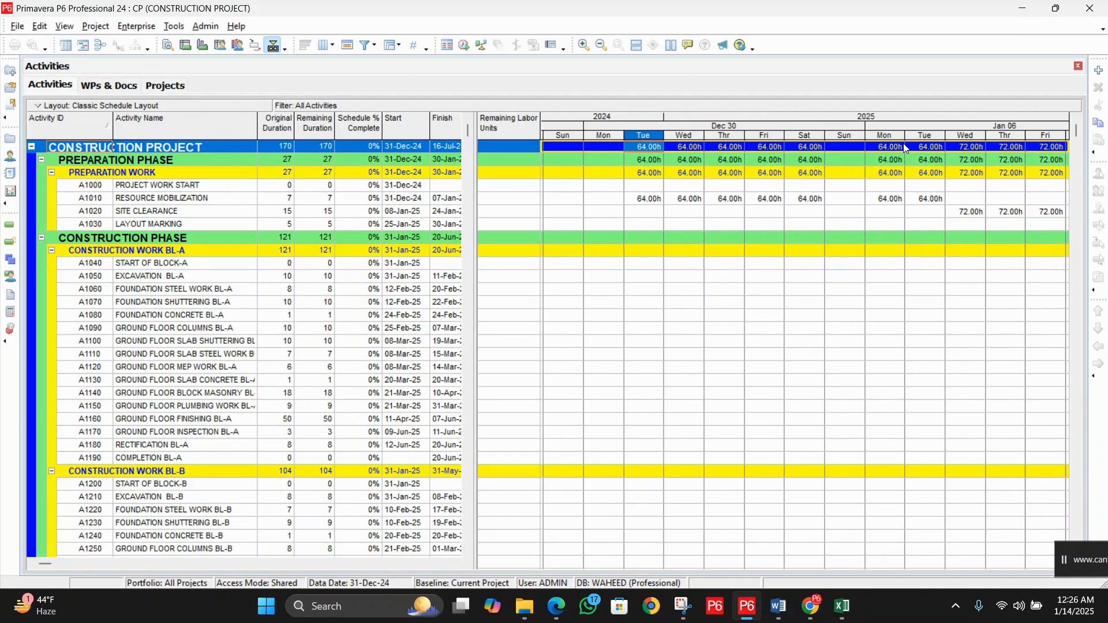
Step: Return the spreadsheet timescale to quarters and months, and widen the month columns from December onward
click(601, 45)
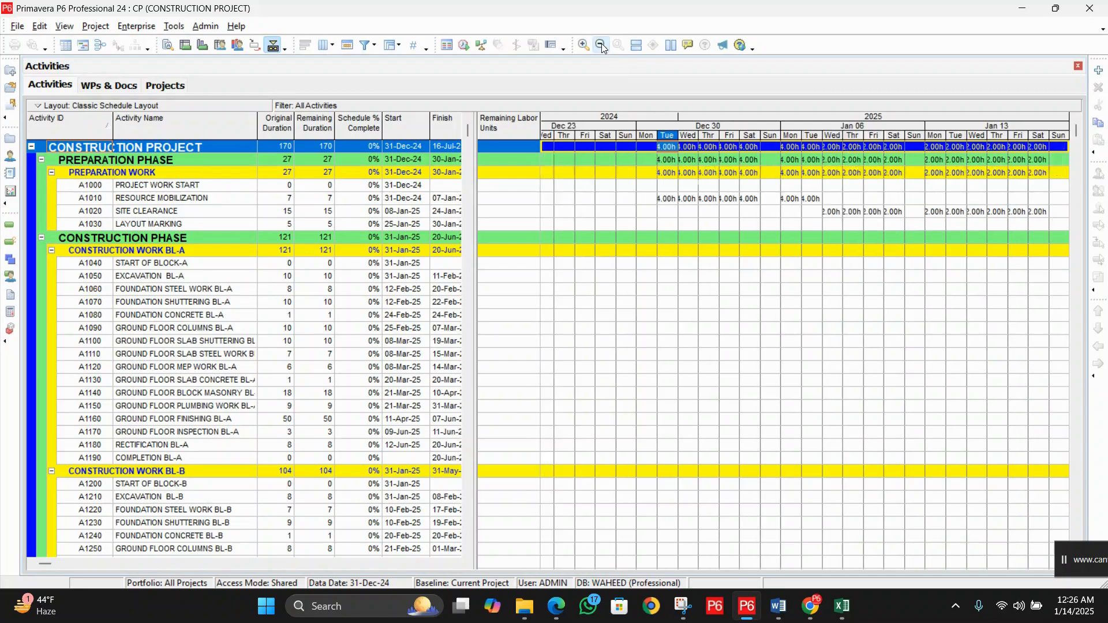
click(601, 45)
click(601, 45)
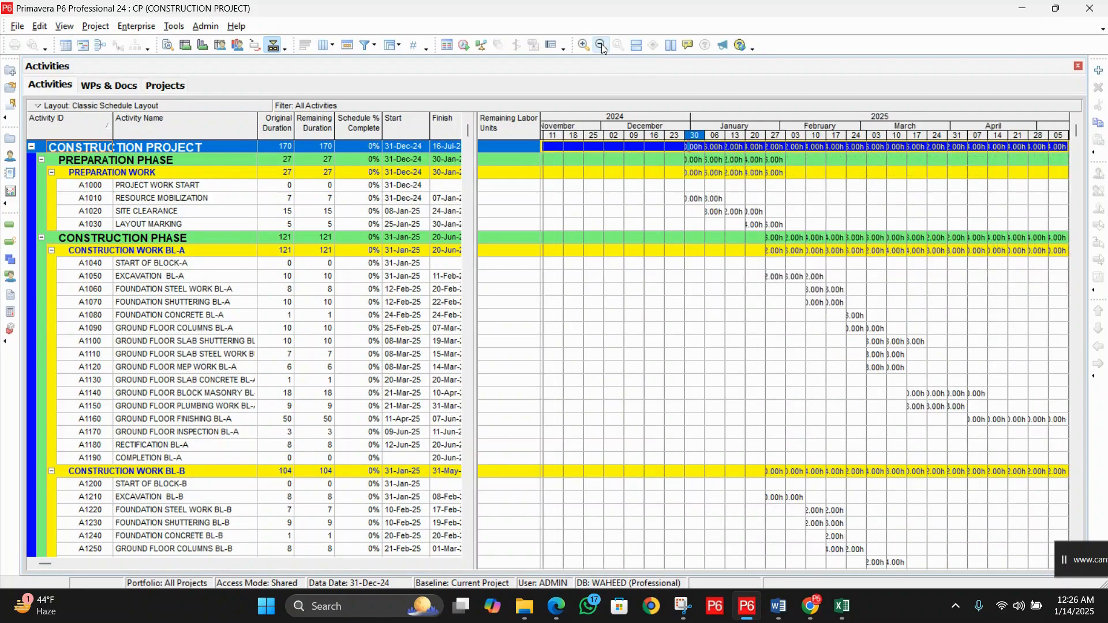
click(602, 45)
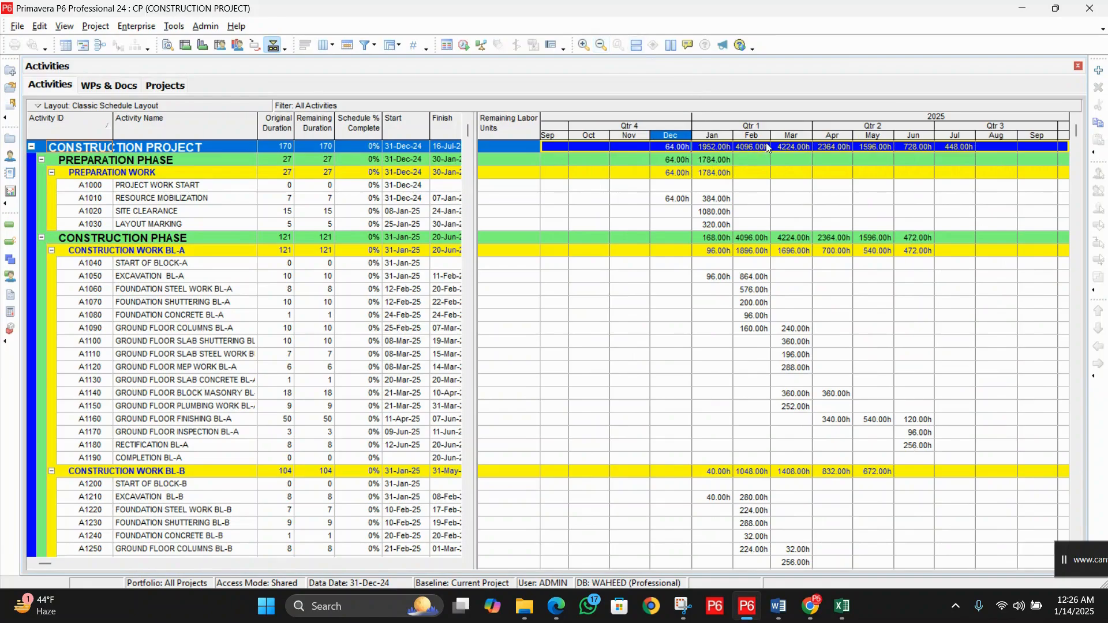
click(798, 149)
drag(800, 144, 849, 138)
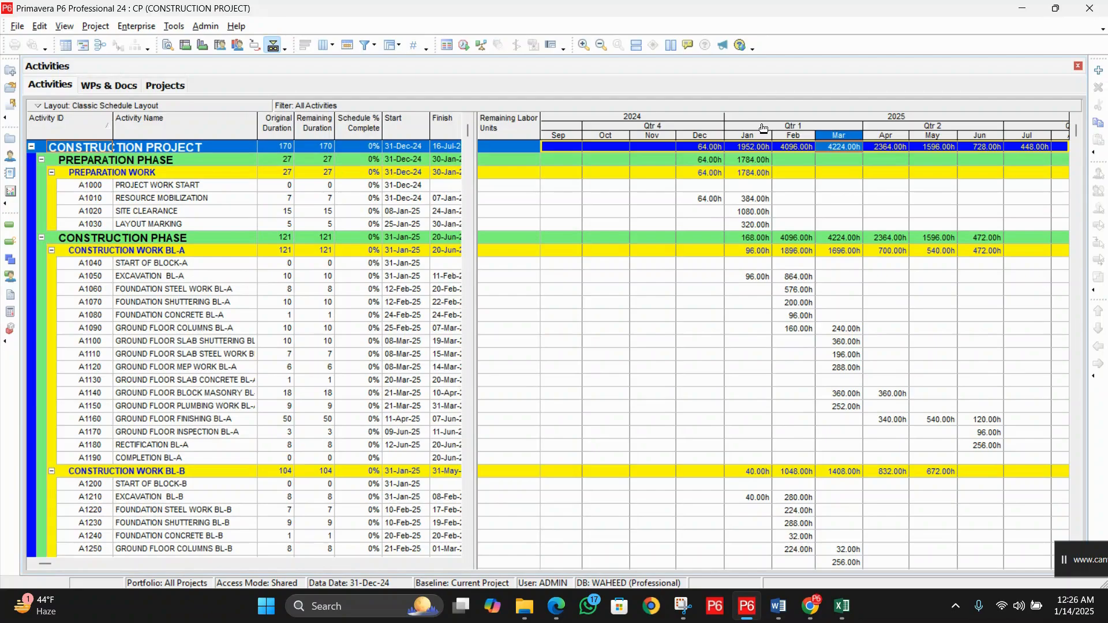
drag(770, 130, 704, 141)
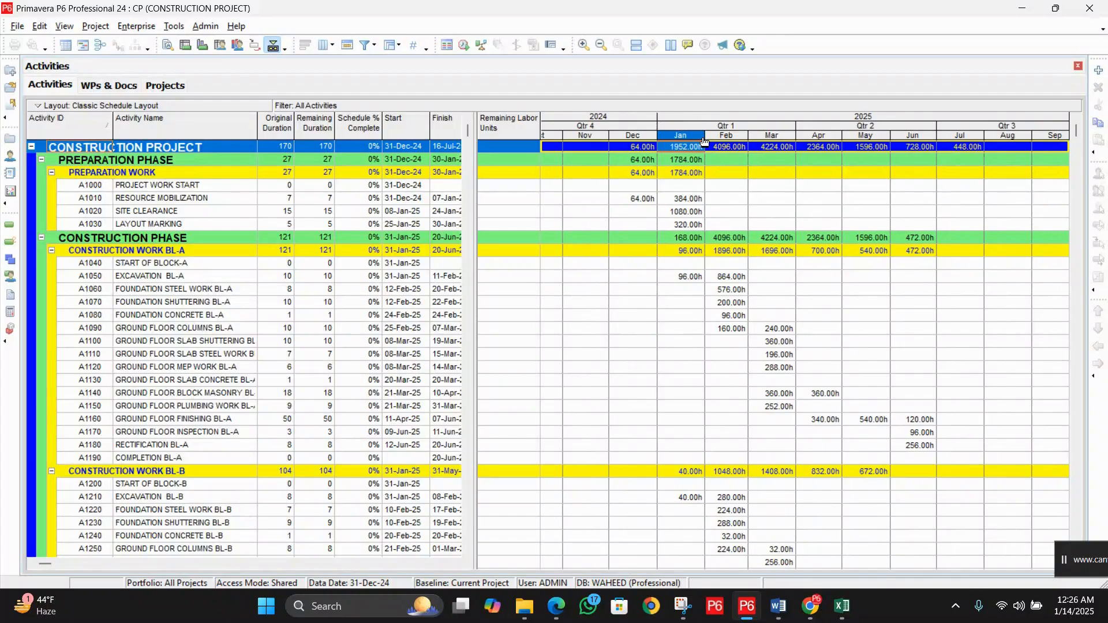
drag(704, 142, 745, 141)
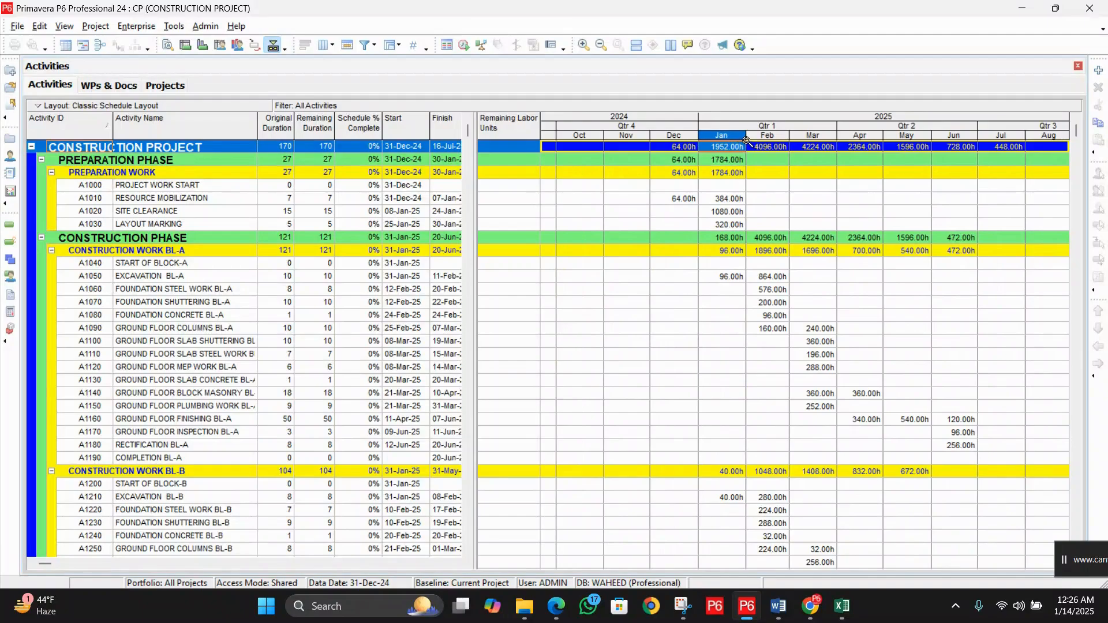
click(775, 142)
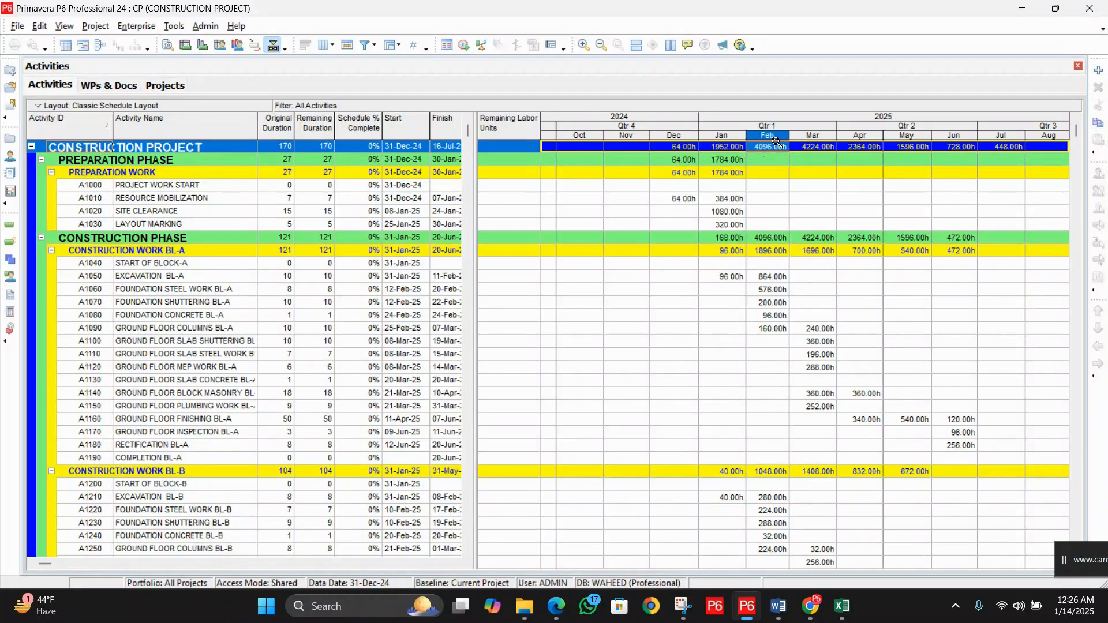
drag(776, 142, 688, 133)
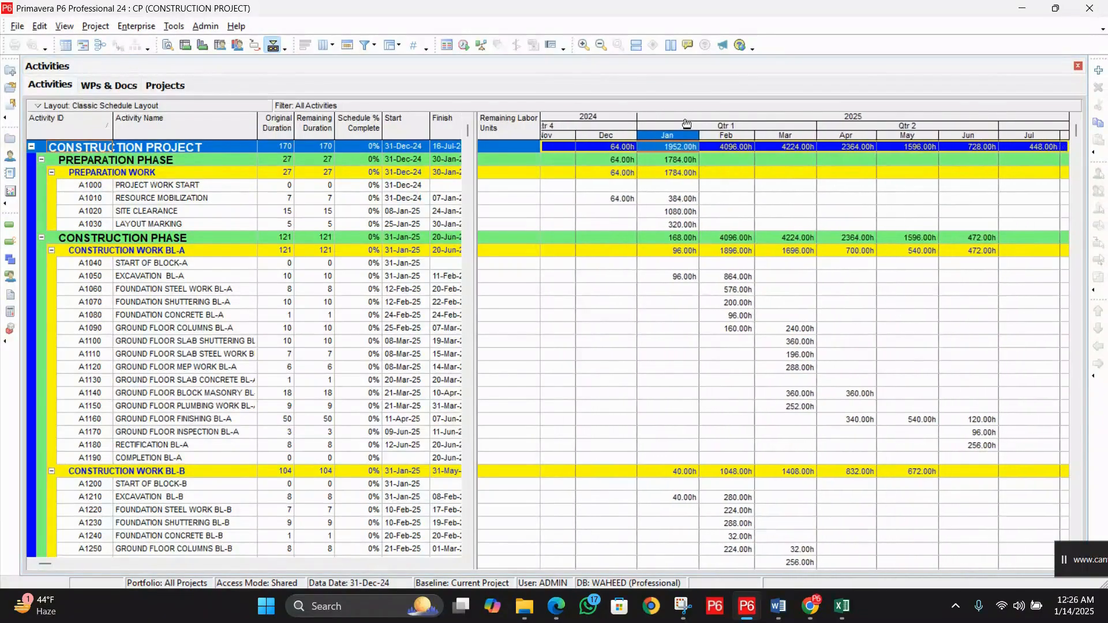
Step: Examine the project-level remaining labor units for each month from December 2024 to June 2025
click(620, 147)
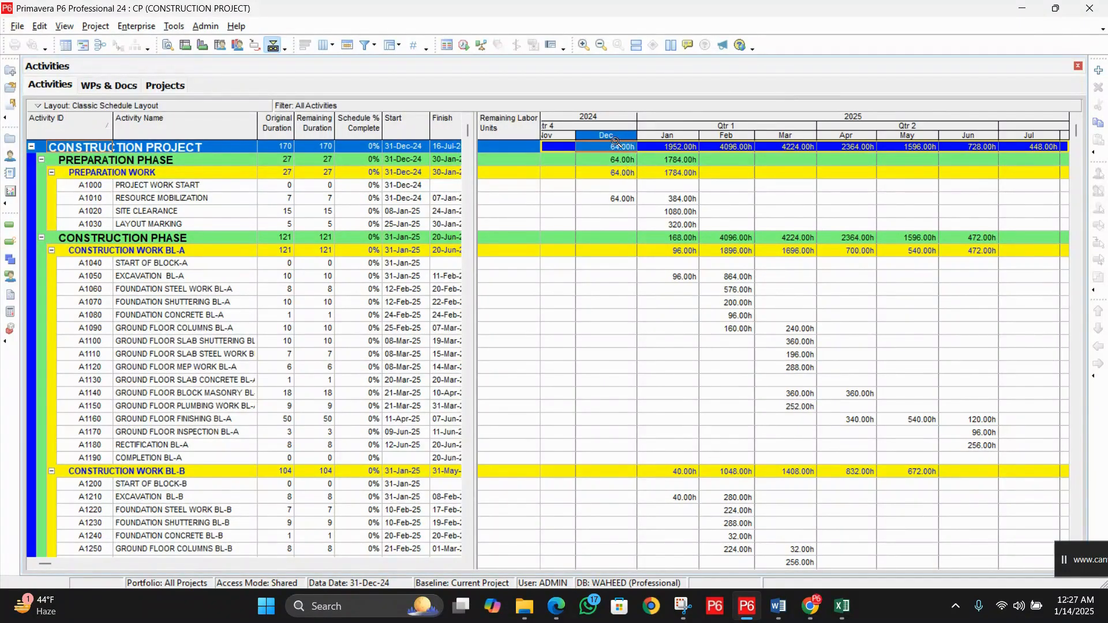
click(683, 147)
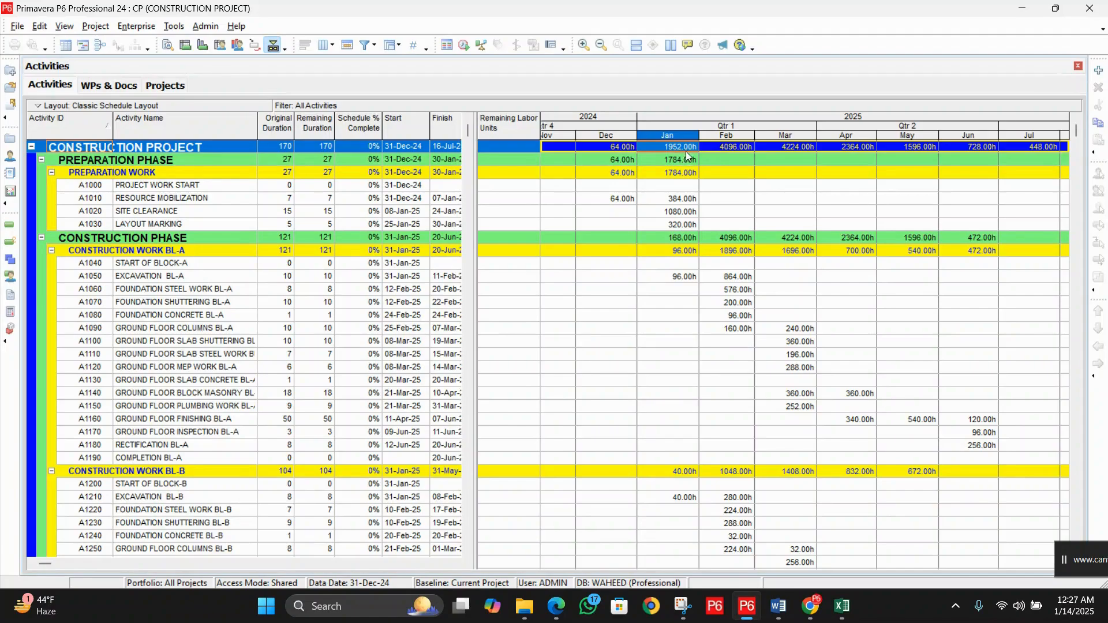
click(734, 148)
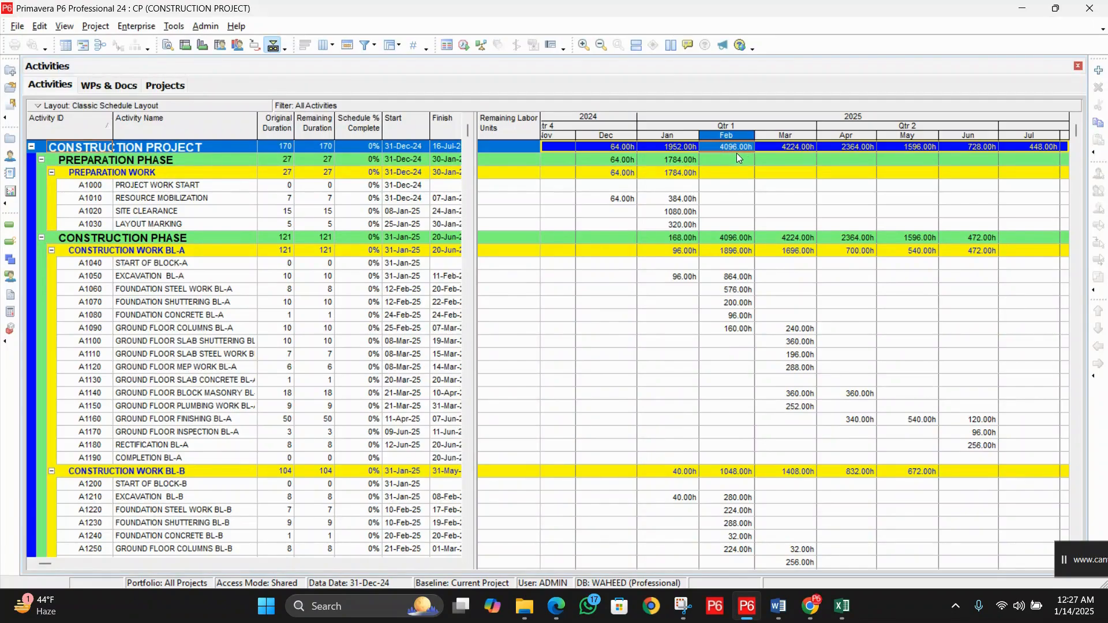
click(782, 148)
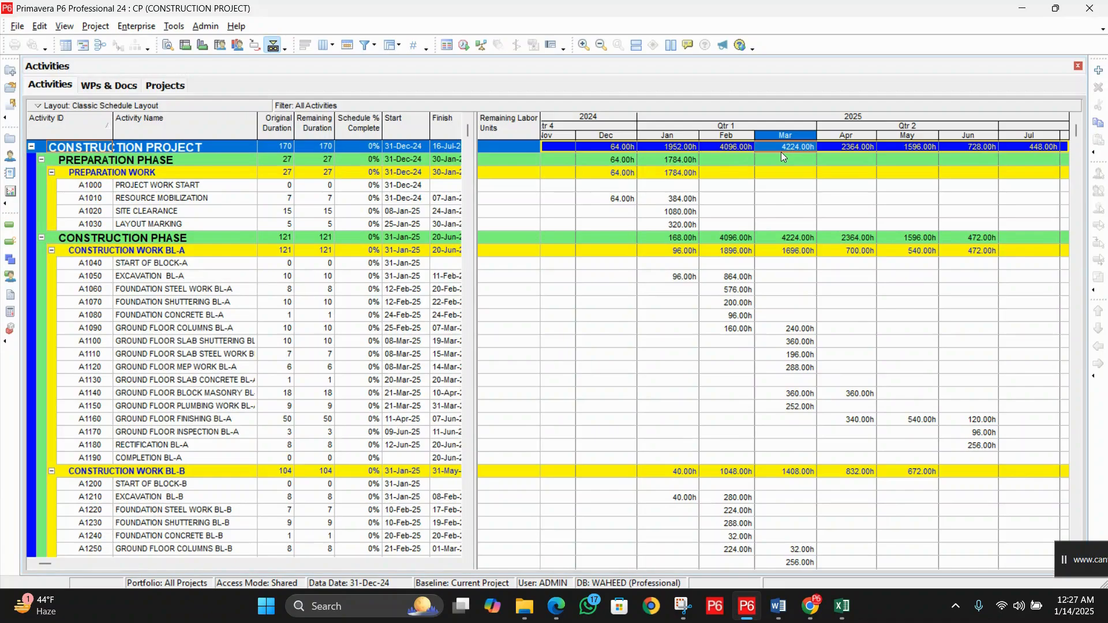
click(850, 149)
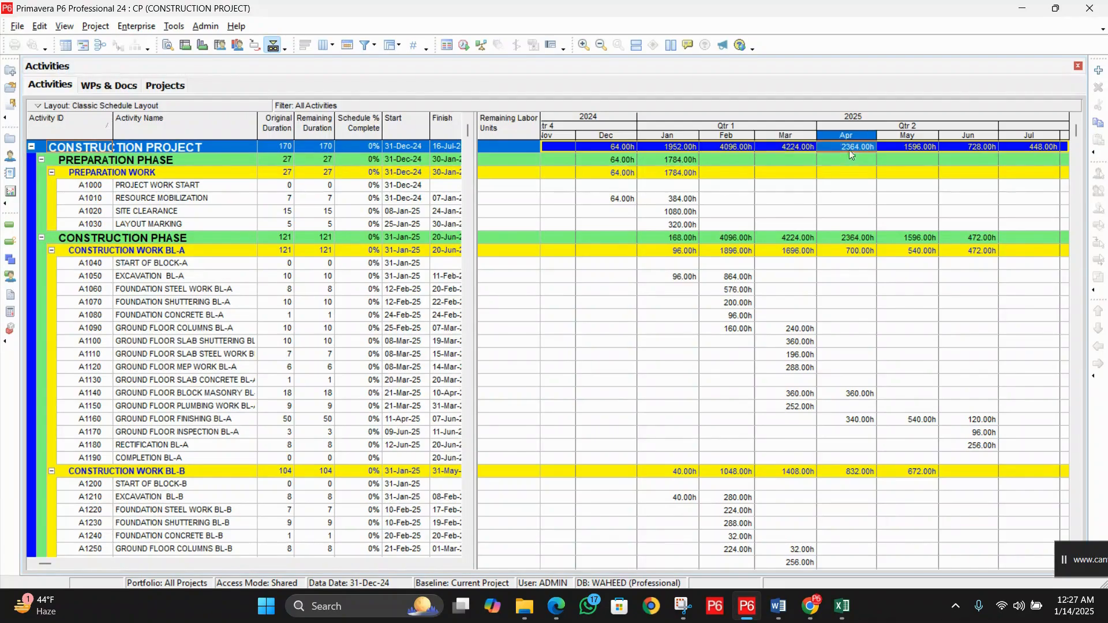
click(899, 151)
click(957, 149)
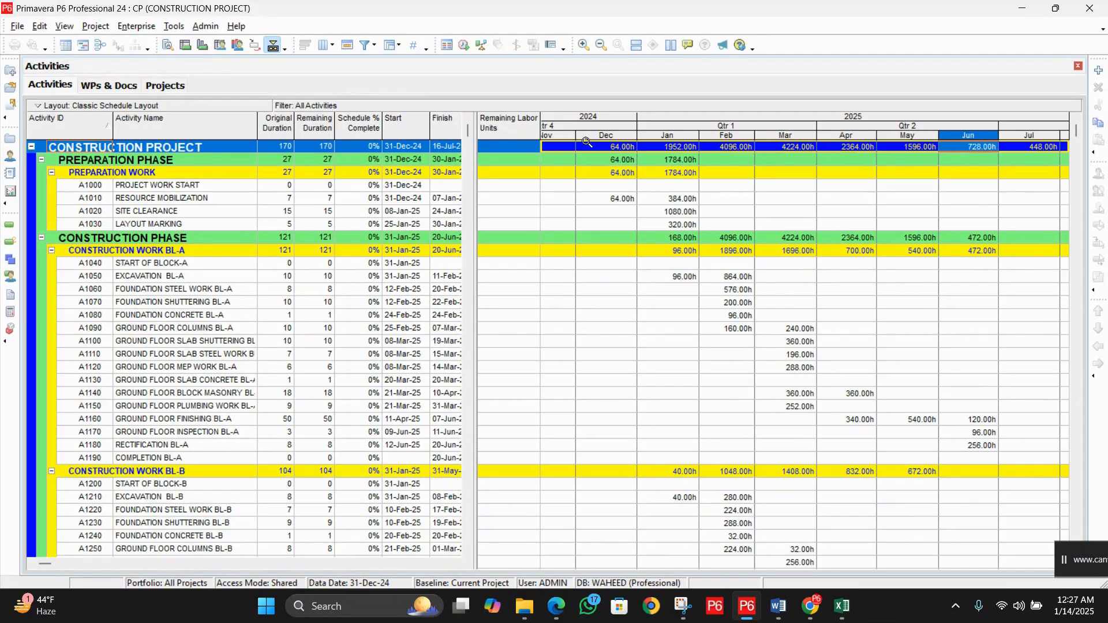
Step: Widen the activity table to include the Resources column and review the monthly labor units of the Block A, B and C activities
scroll(616, 267, down, 3)
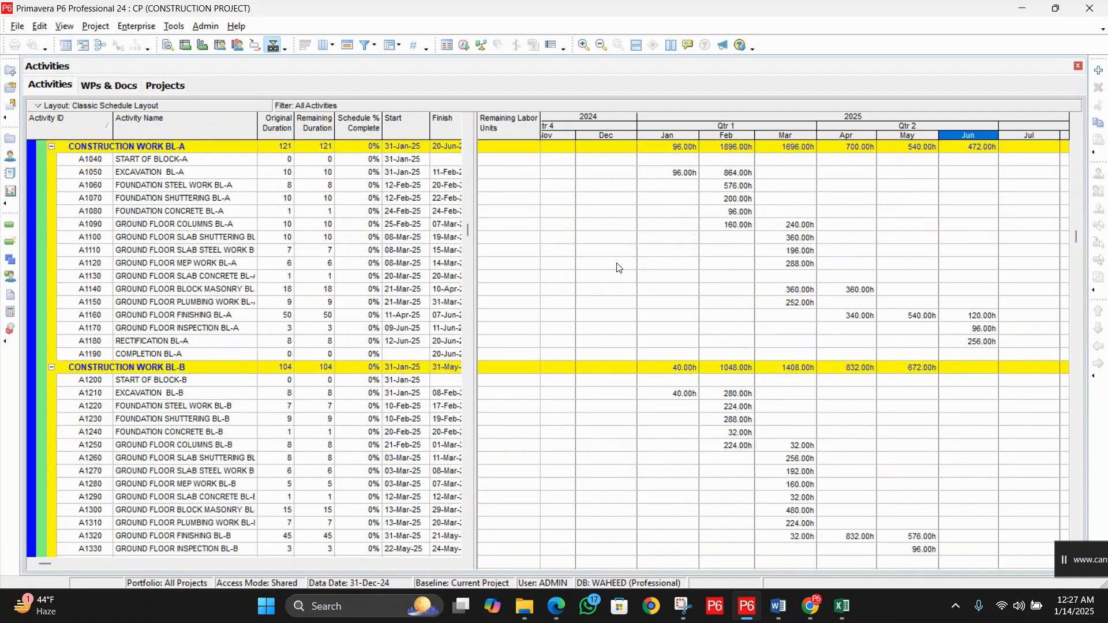
scroll(618, 267, down, 4)
drag(475, 261, 559, 262)
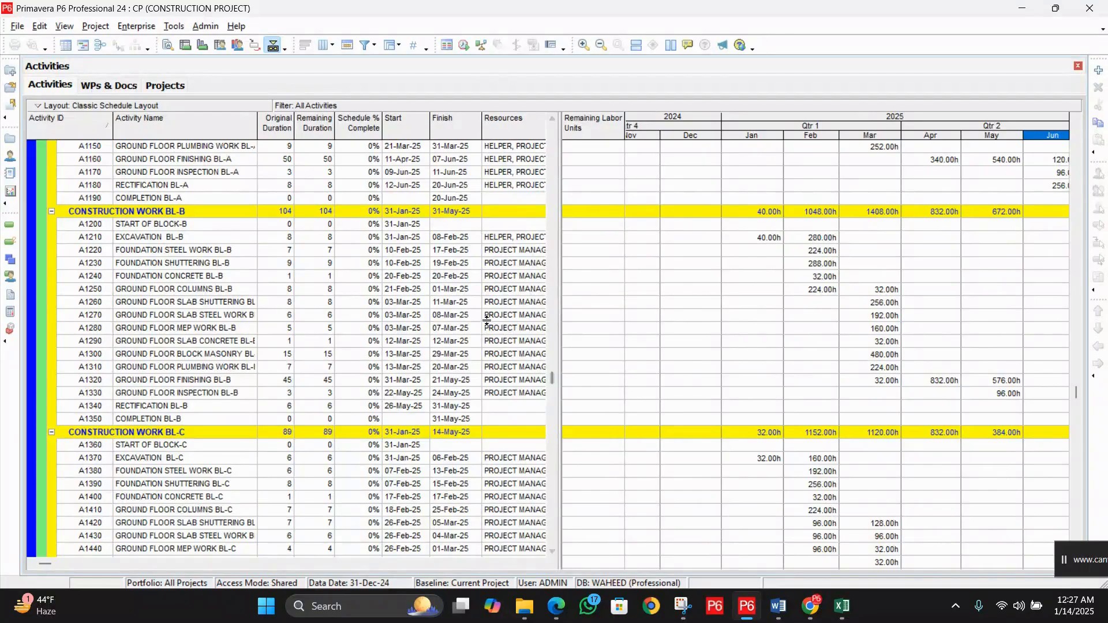
scroll(486, 321, down, 3)
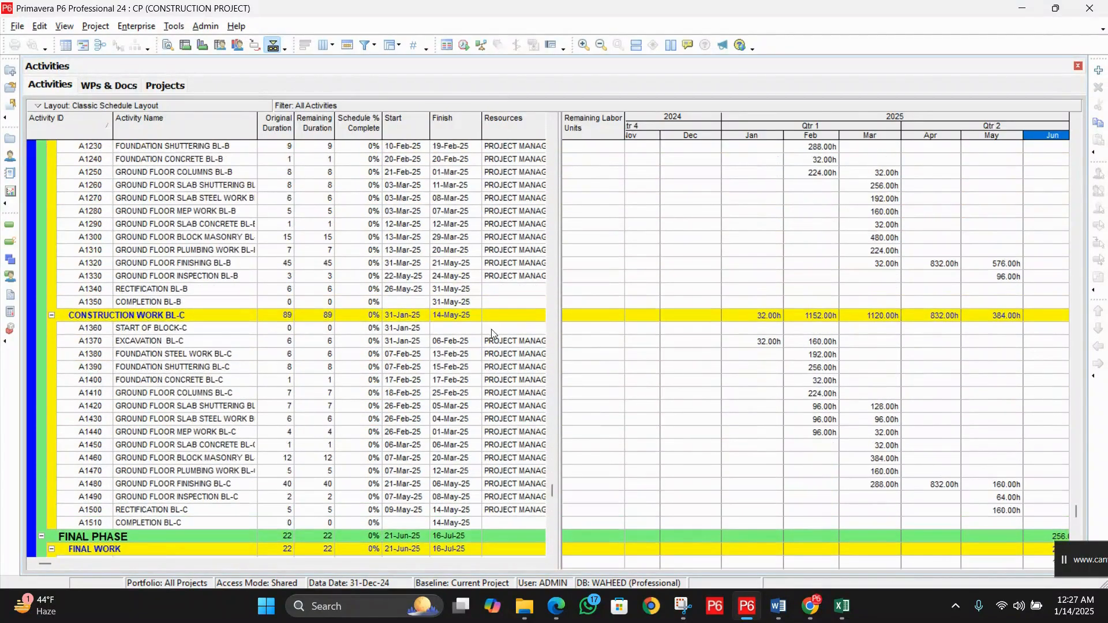
scroll(492, 333, up, 6)
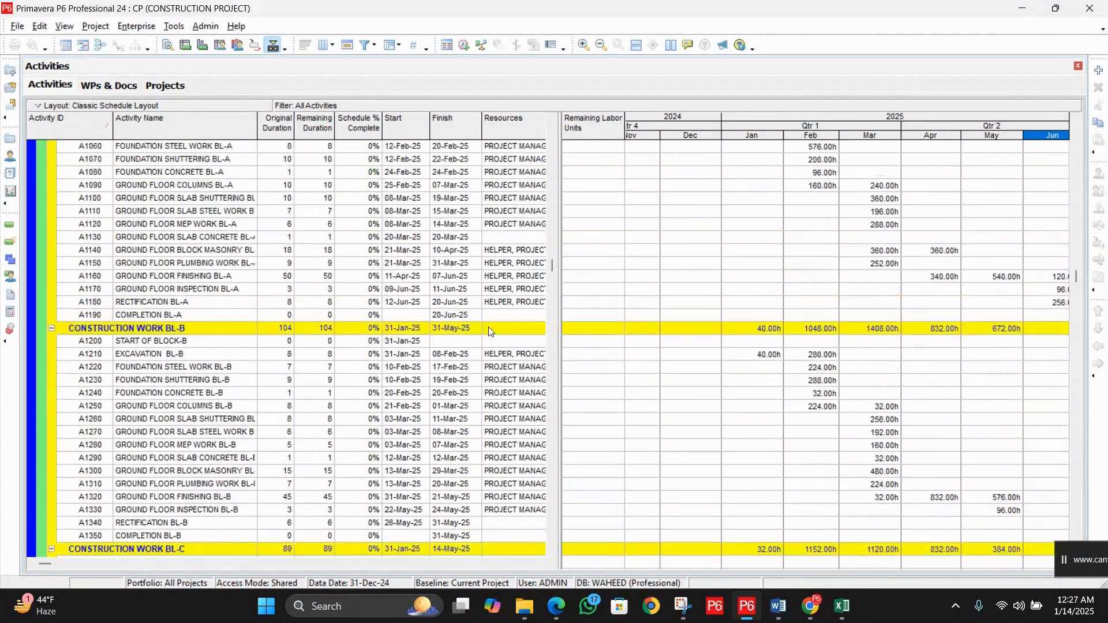
Step: Review the project-level remaining labor units month by month from December 2024 to May 2025
scroll(489, 331, up, 4)
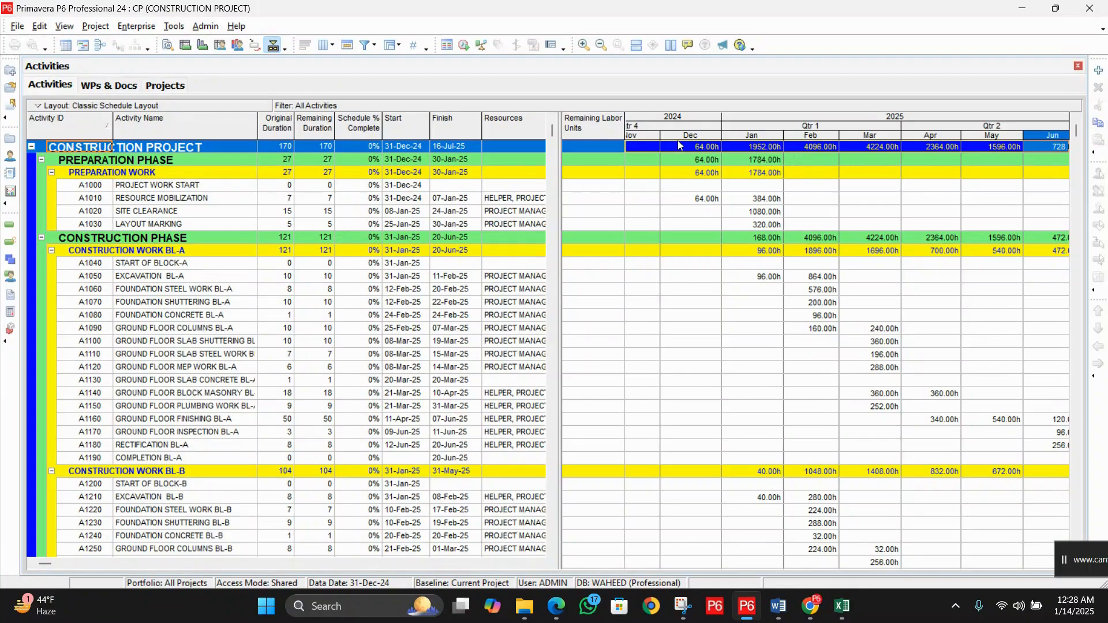
click(693, 148)
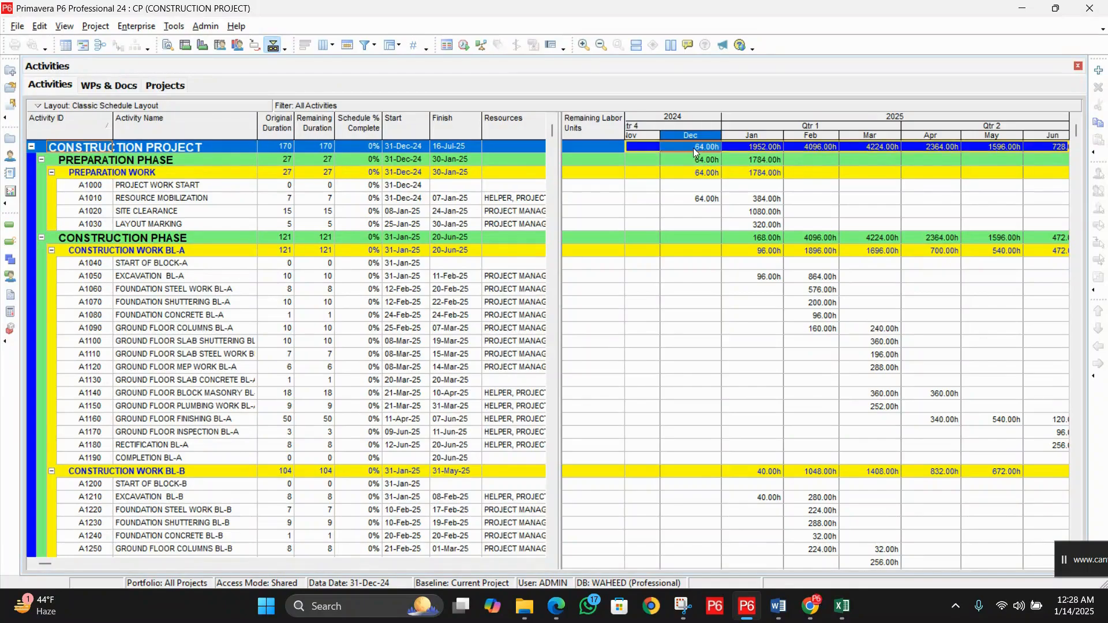
click(745, 150)
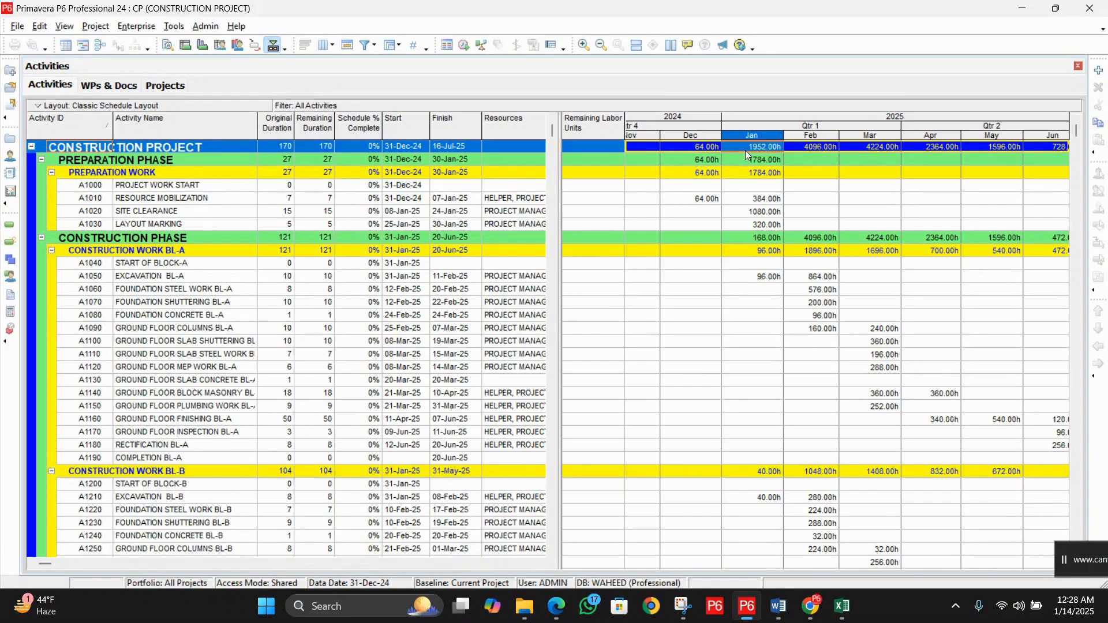
click(802, 148)
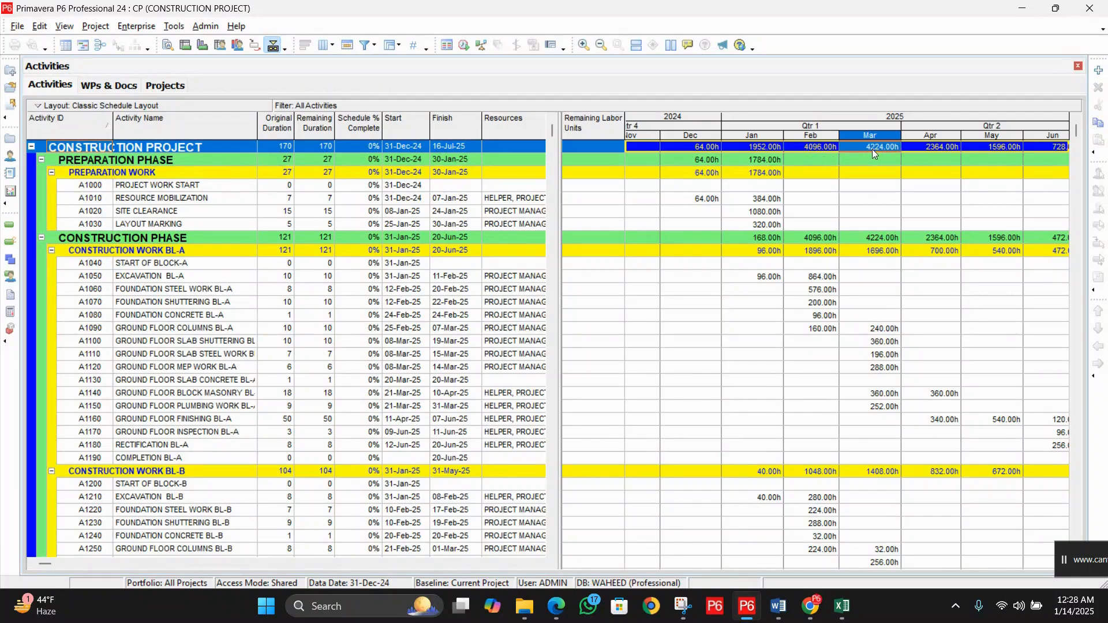
click(765, 149)
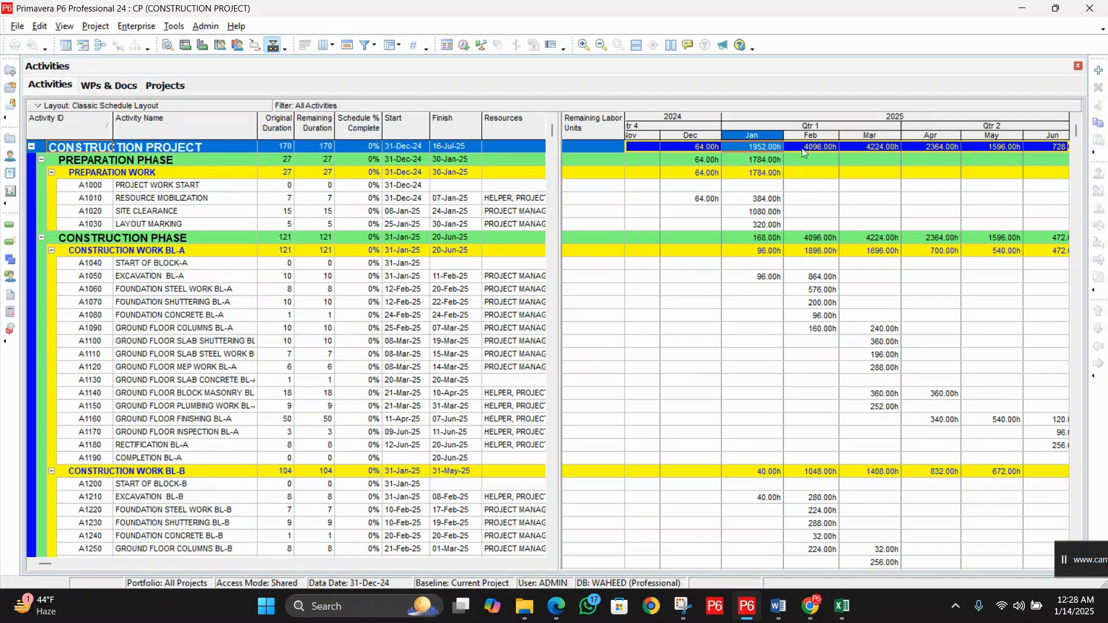
click(942, 148)
click(1000, 148)
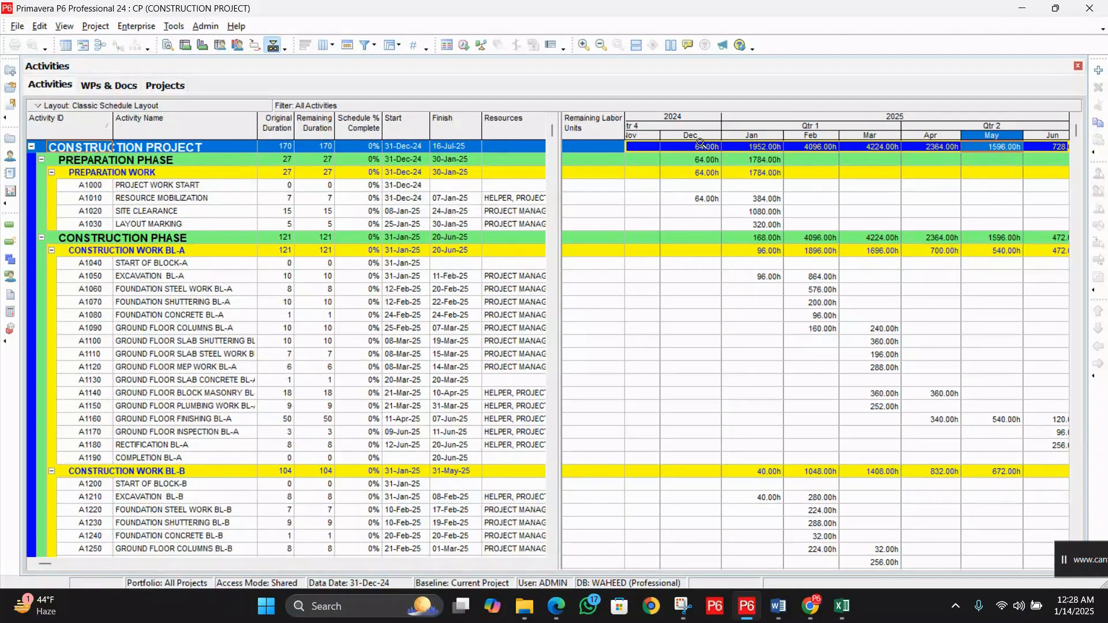
Step: Replace Remaining Labor Units with the time-interval Budgeted Labor Units in the spreadsheet fields and apply the change
right_click(598, 131)
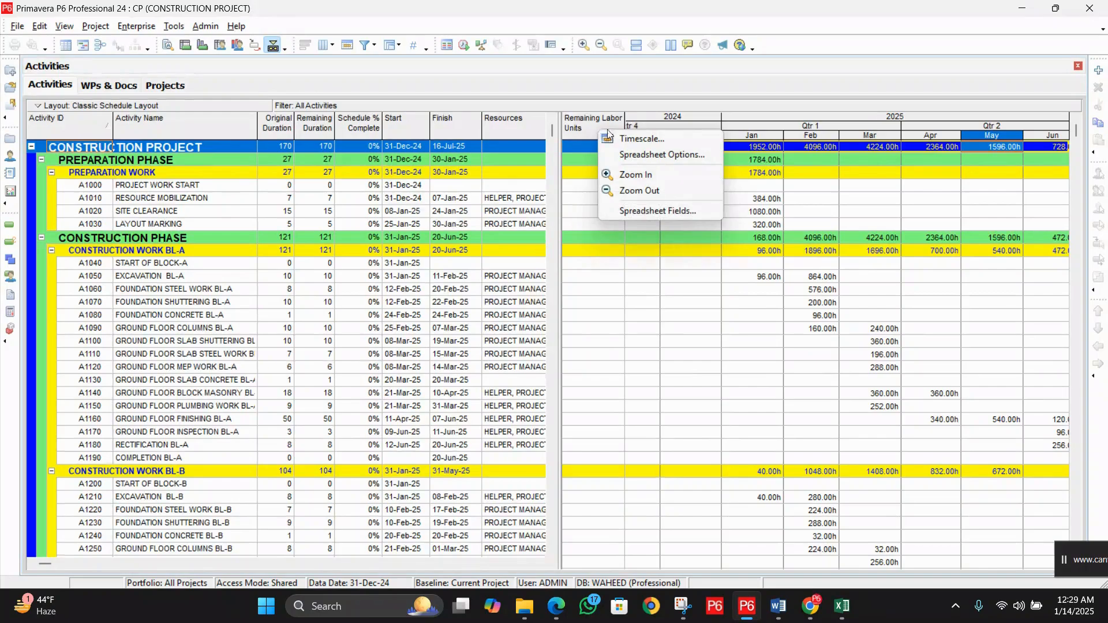
click(655, 213)
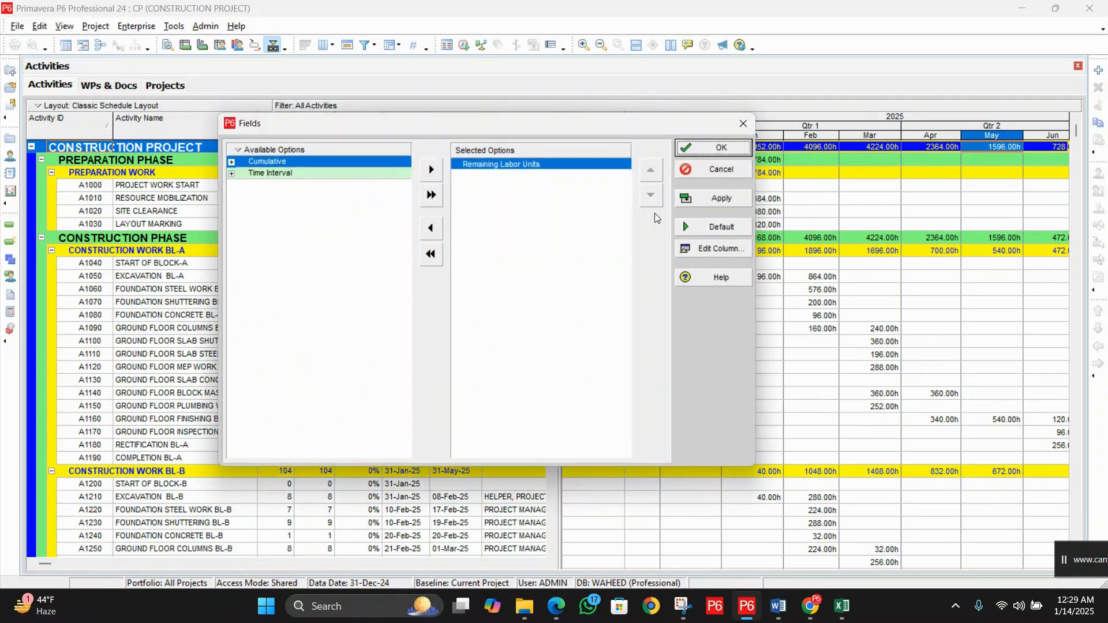
drag(483, 130, 464, 176)
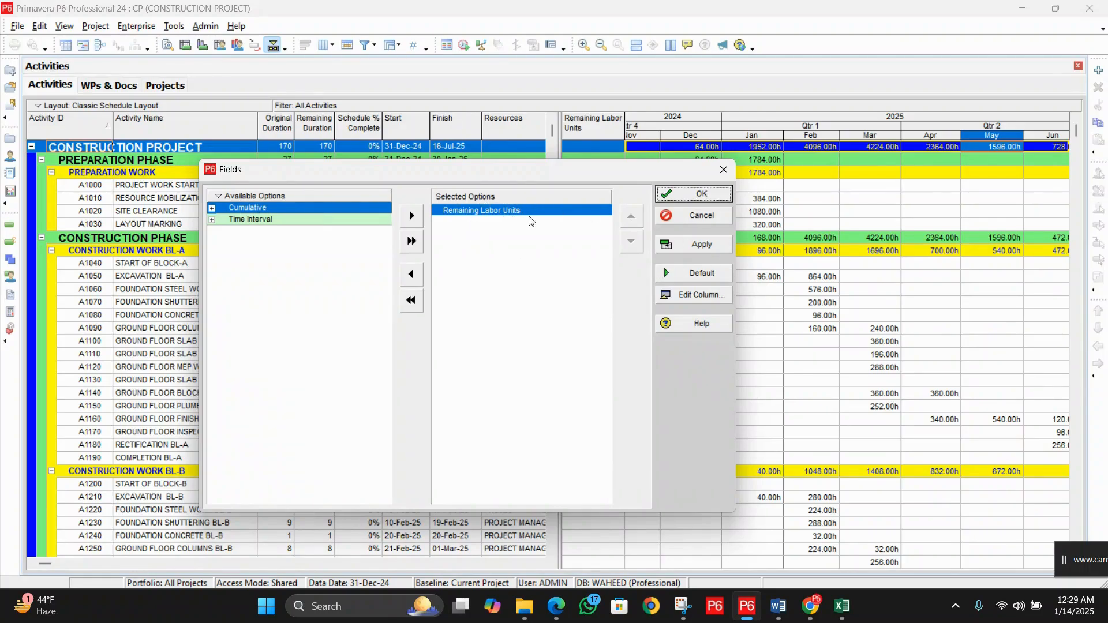
drag(553, 179, 652, 239)
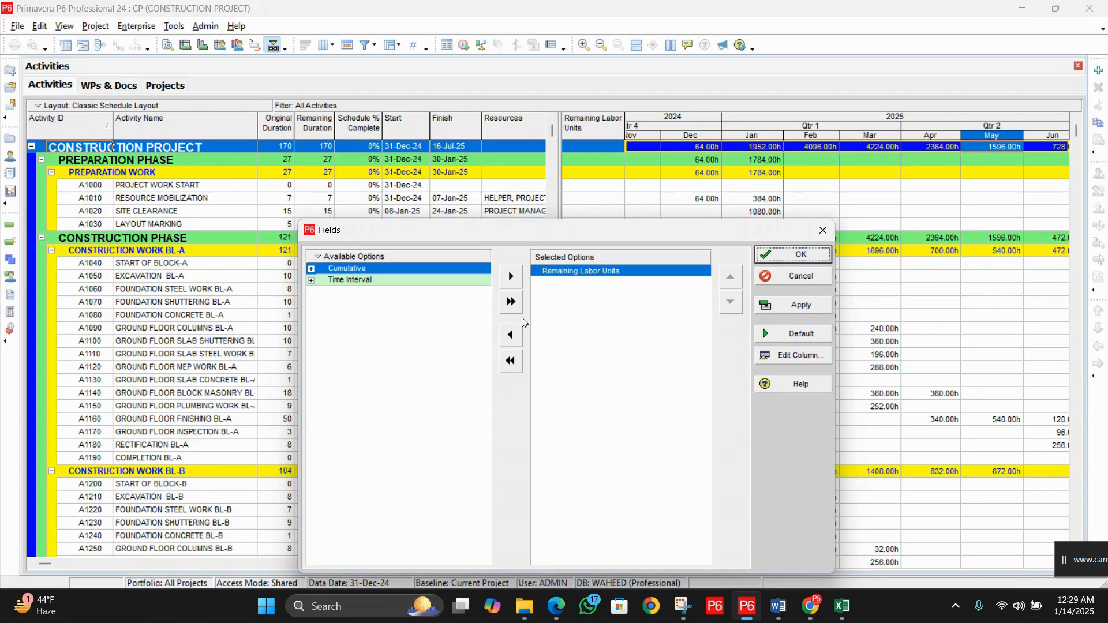
click(512, 338)
drag(541, 236, 540, 202)
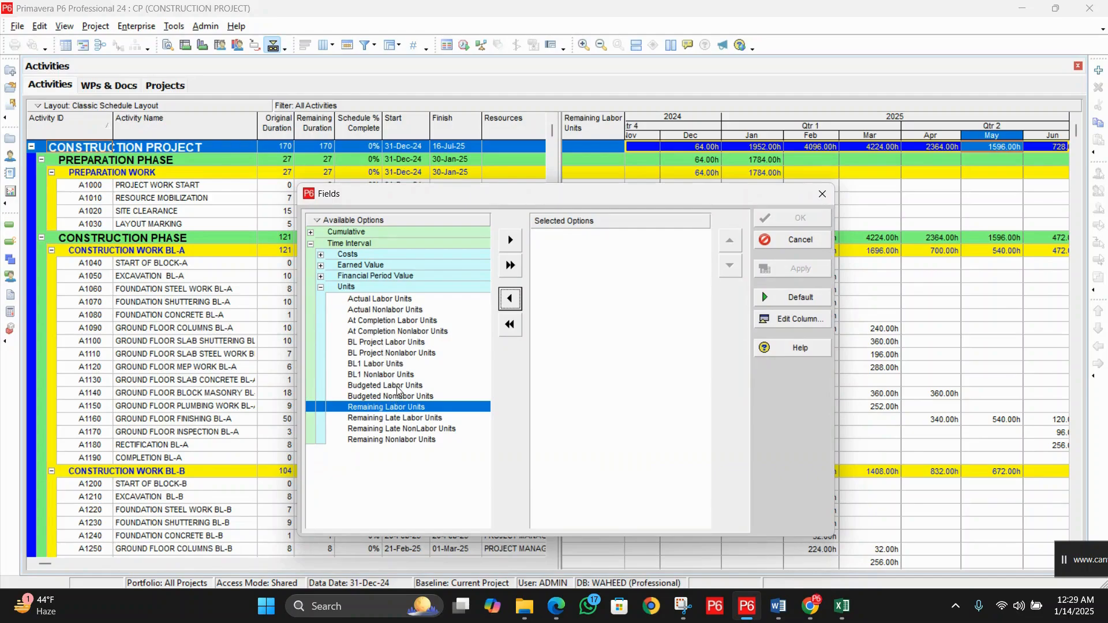
click(397, 387)
click(510, 240)
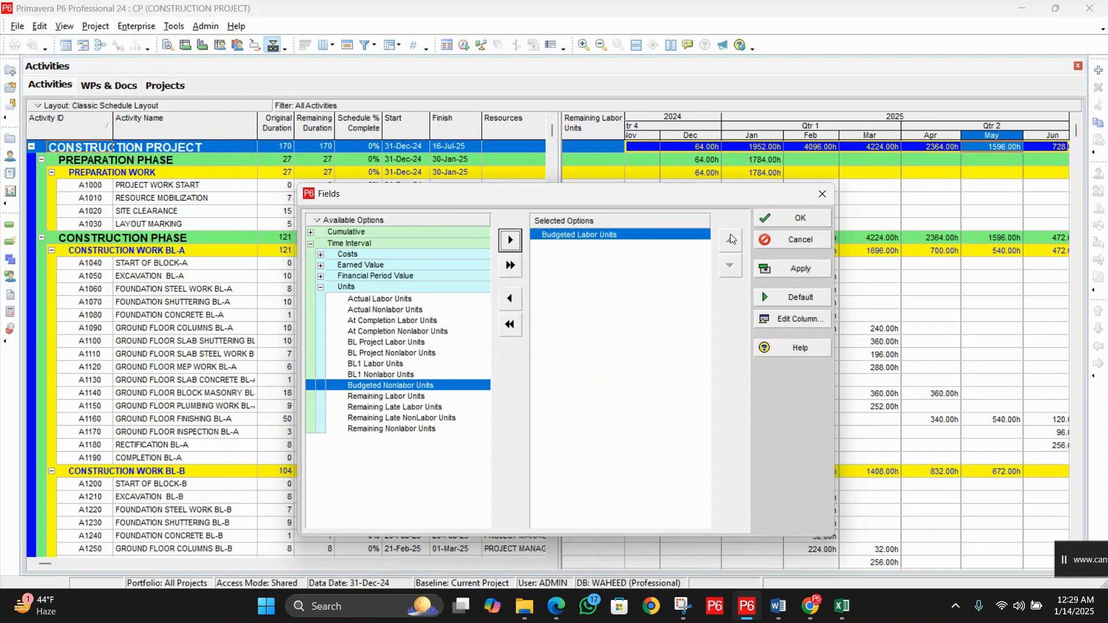
click(795, 272)
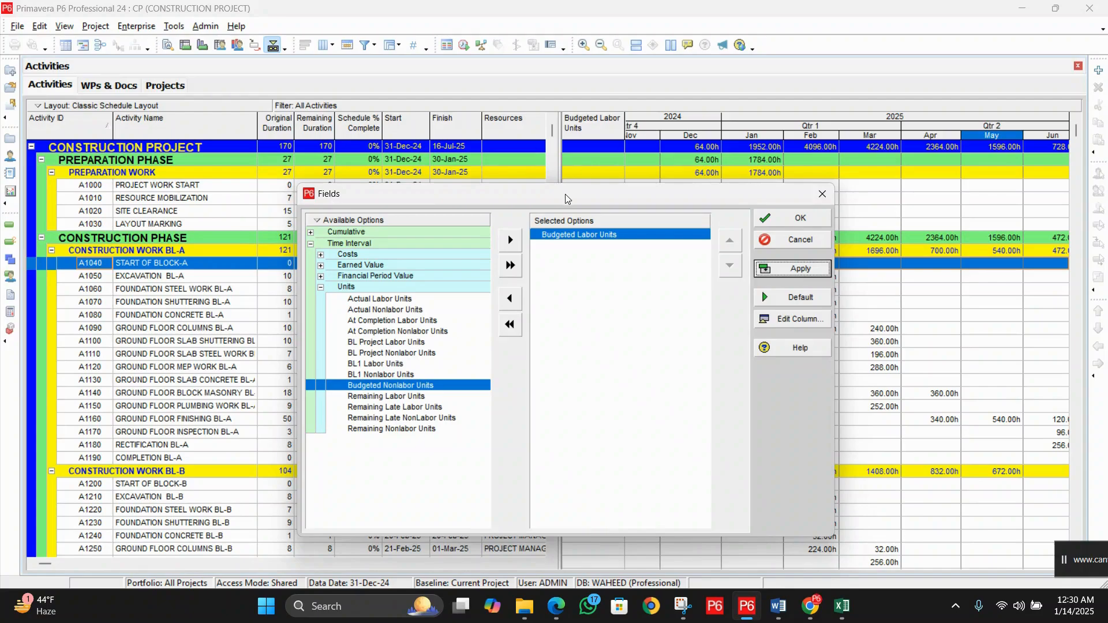
drag(569, 198, 583, 204)
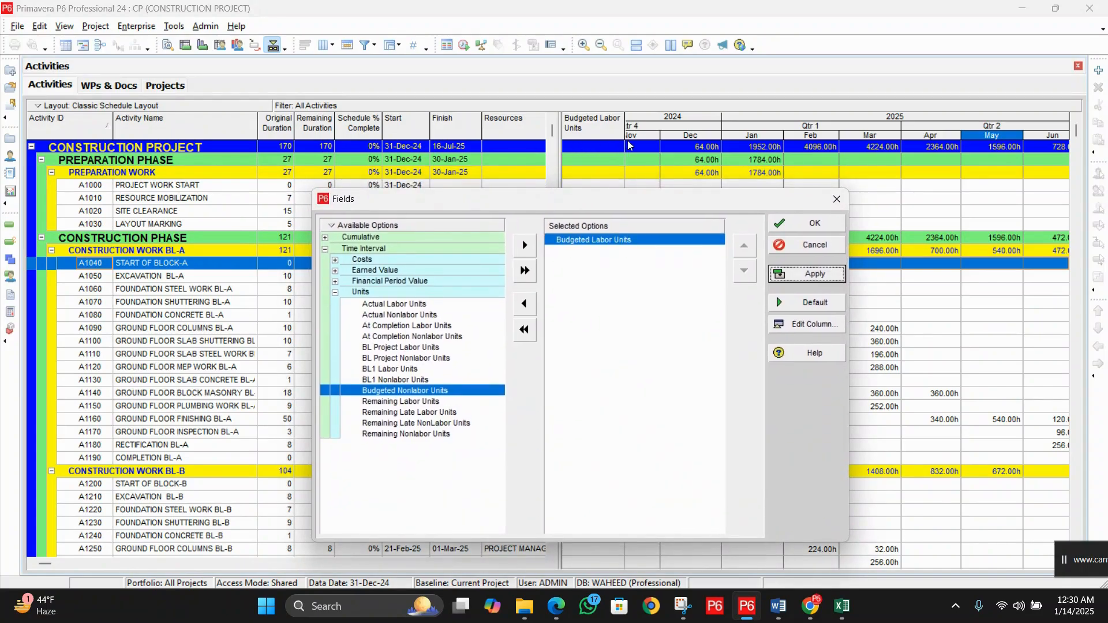
Step: Add the time-interval Budgeted Labor Cost to the spreadsheet fields alongside Budgeted Labor Units and accept the selection
click(396, 403)
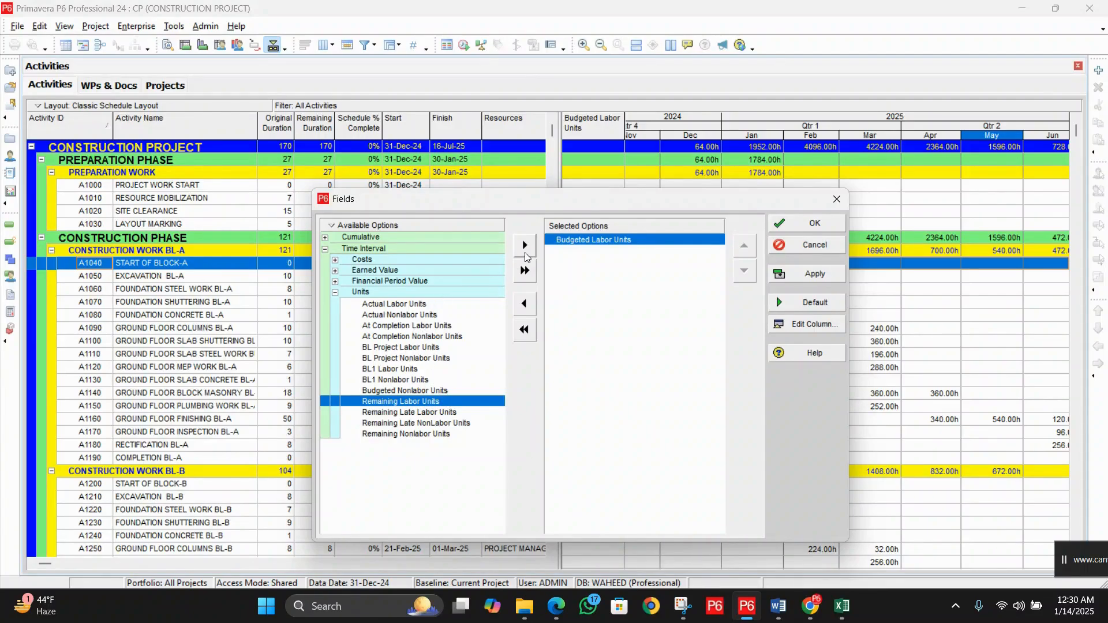
mouse_move(559, 204)
mouse_down()
mouse_move(572, 221)
mouse_move(580, 205)
mouse_up()
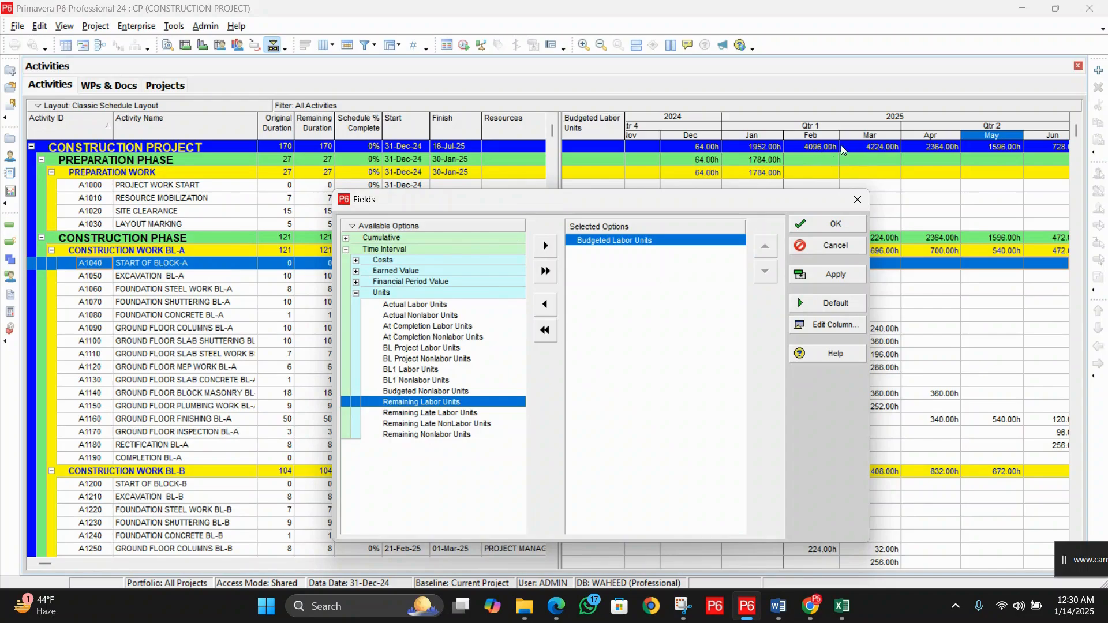
click(346, 250)
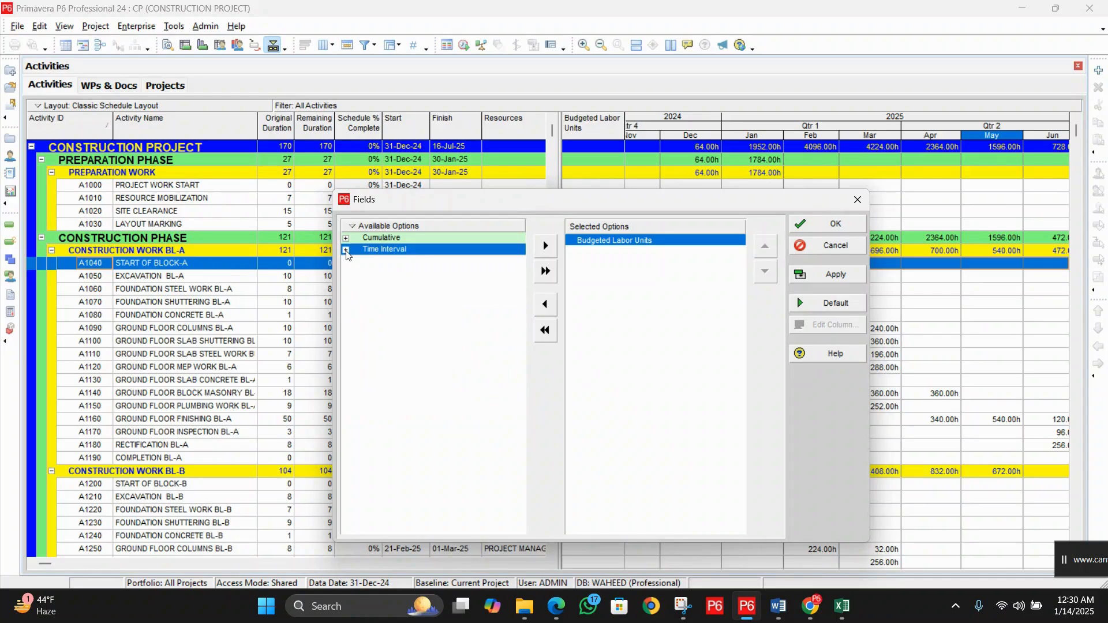
click(346, 250)
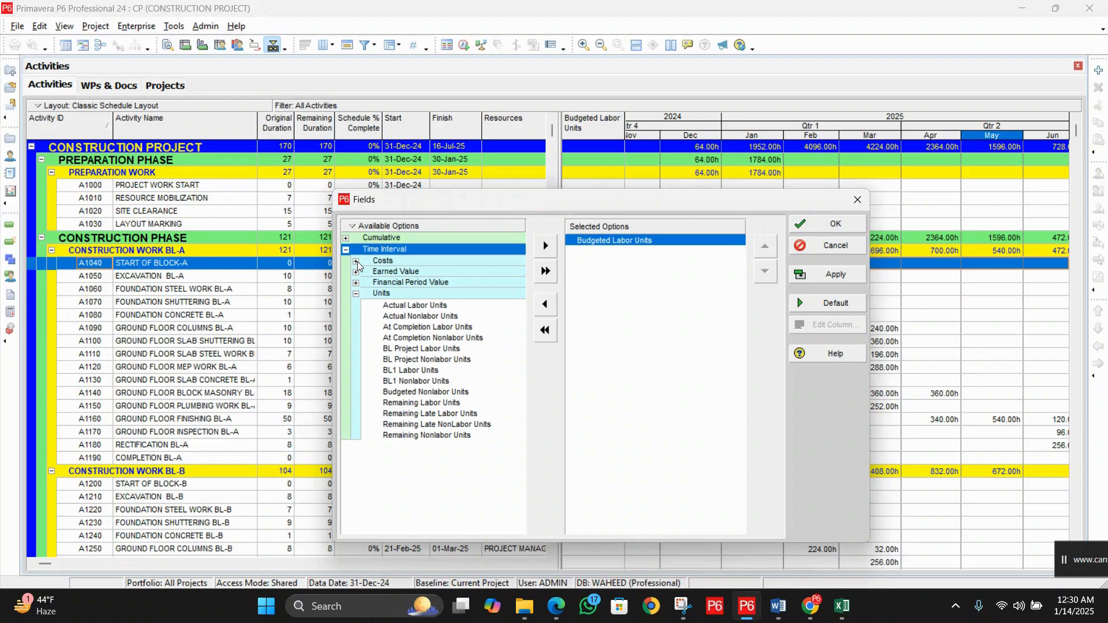
click(357, 261)
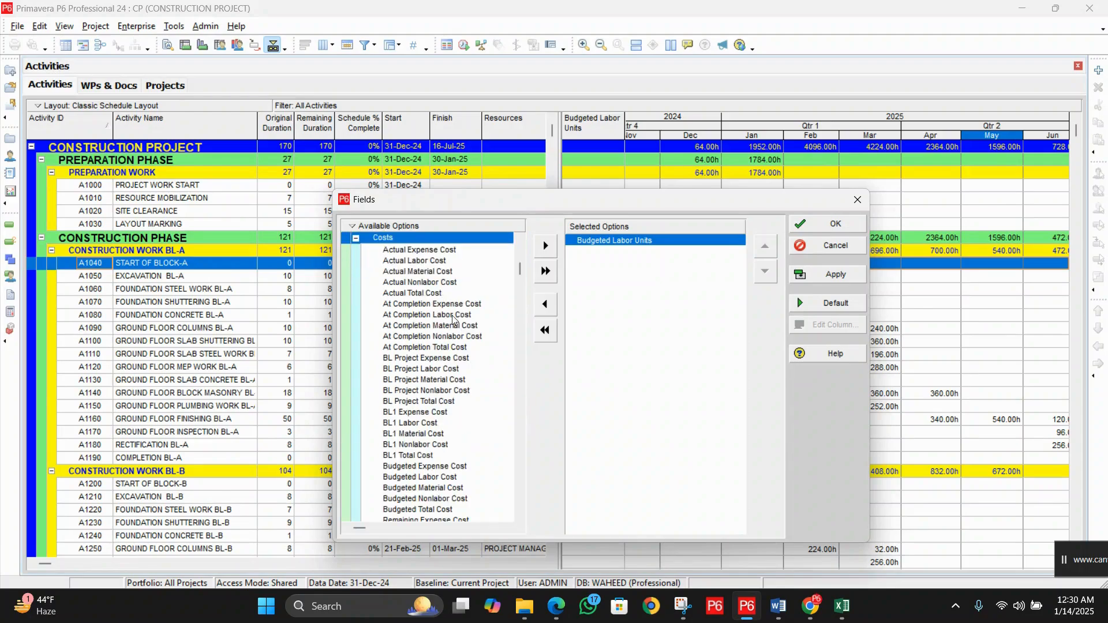
scroll(453, 322, down, 1)
scroll(453, 322, down, 3)
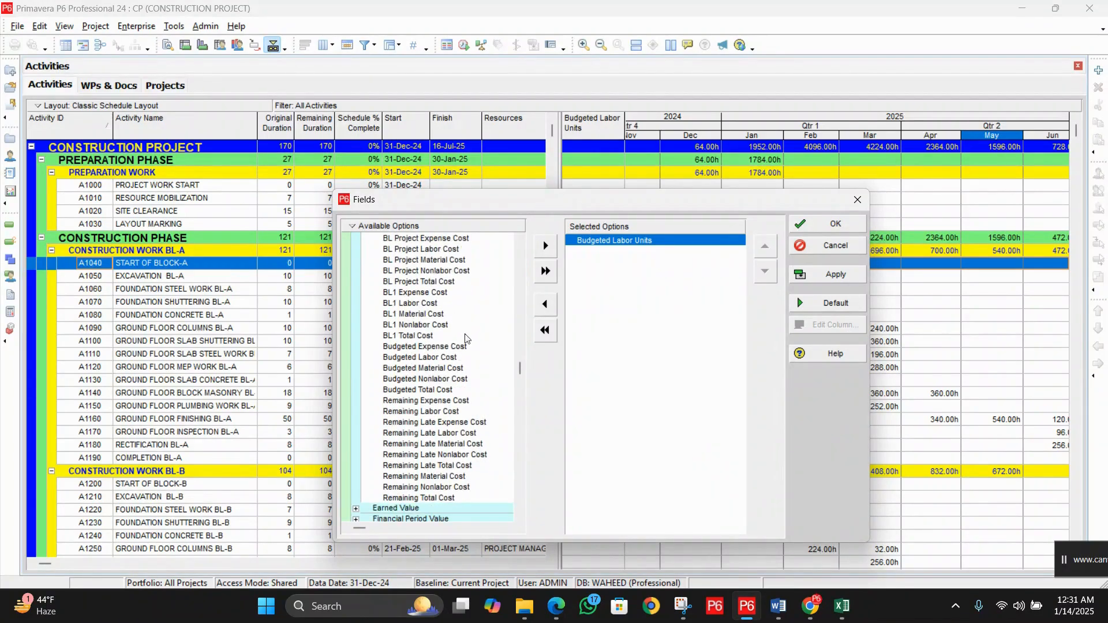
click(413, 359)
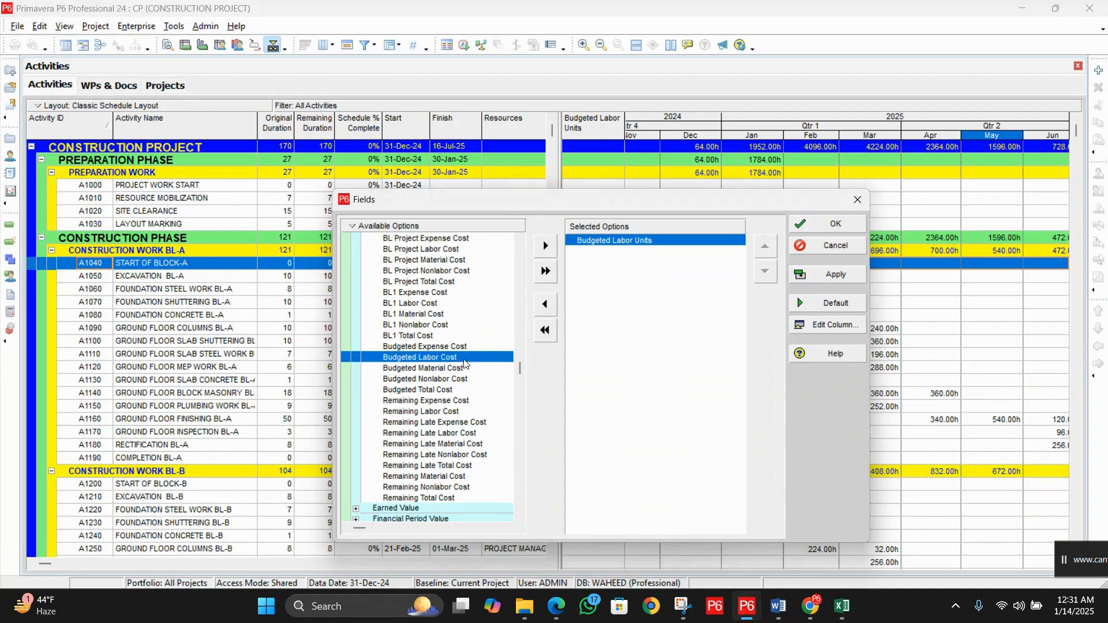
click(545, 247)
drag(692, 207, 472, 246)
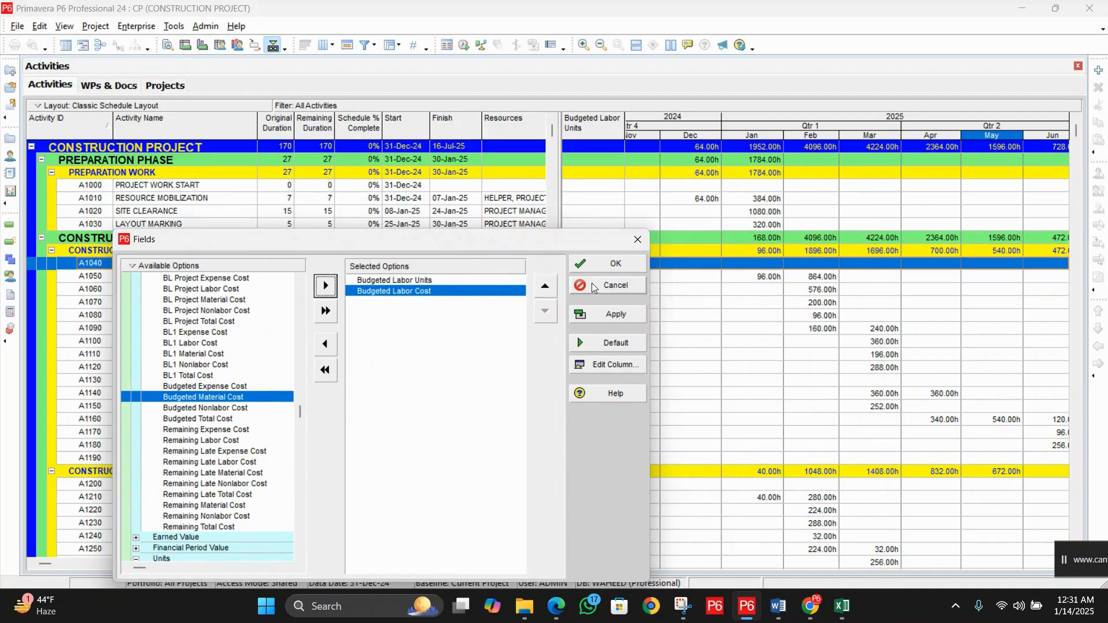
click(609, 315)
click(618, 267)
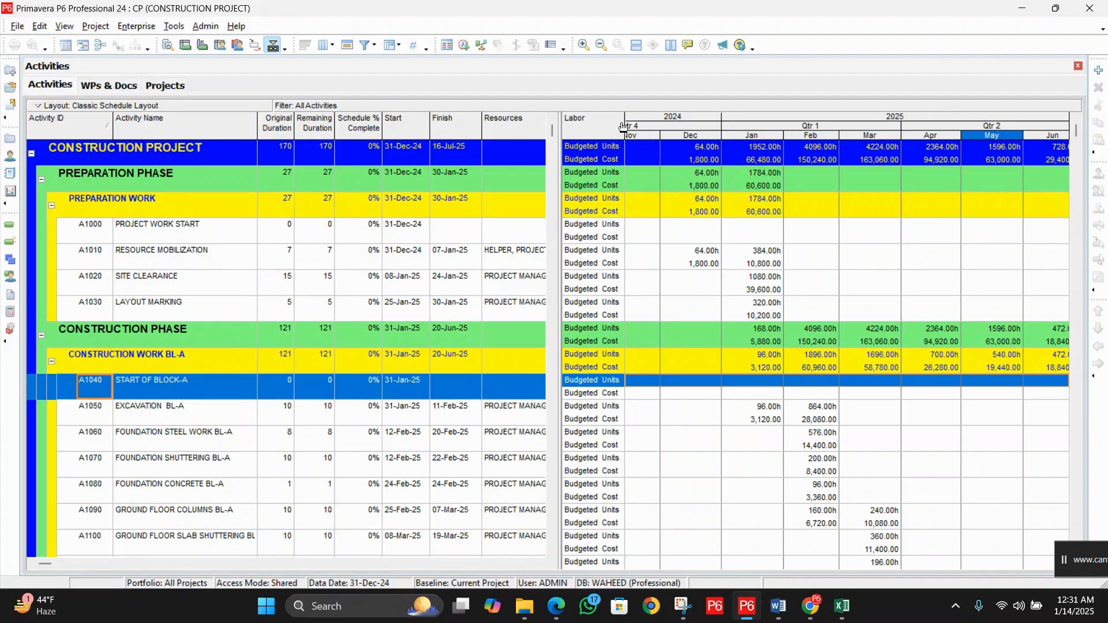
Step: Make the spreadsheet's Labor column slightly wider than the Budgeted Units and Budgeted Cost labels
drag(627, 121, 659, 121)
click(602, 148)
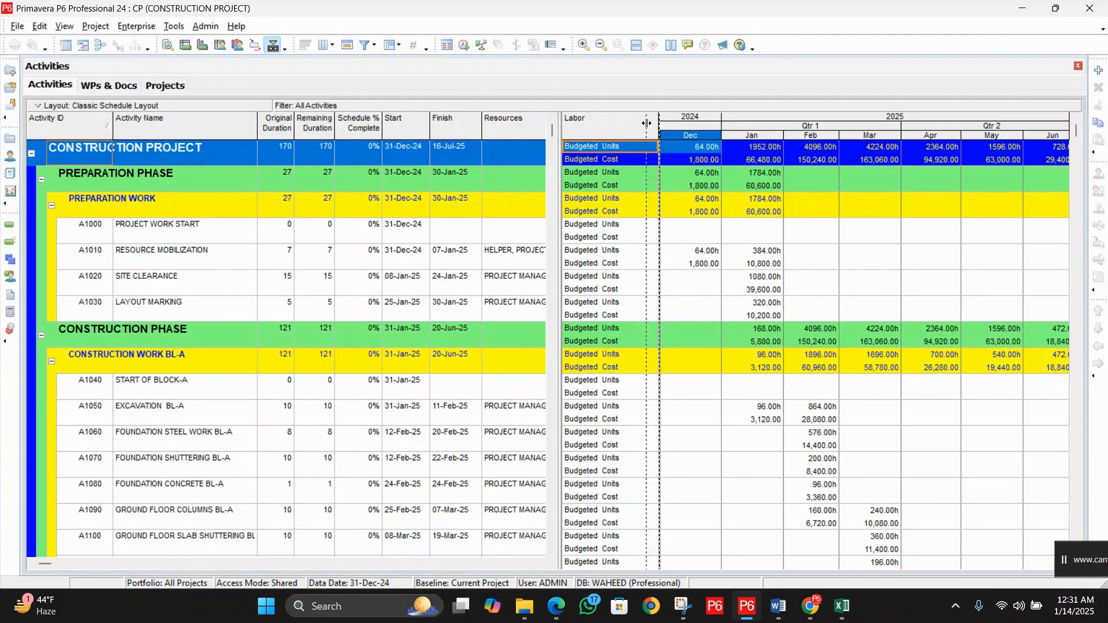
drag(660, 123, 633, 123)
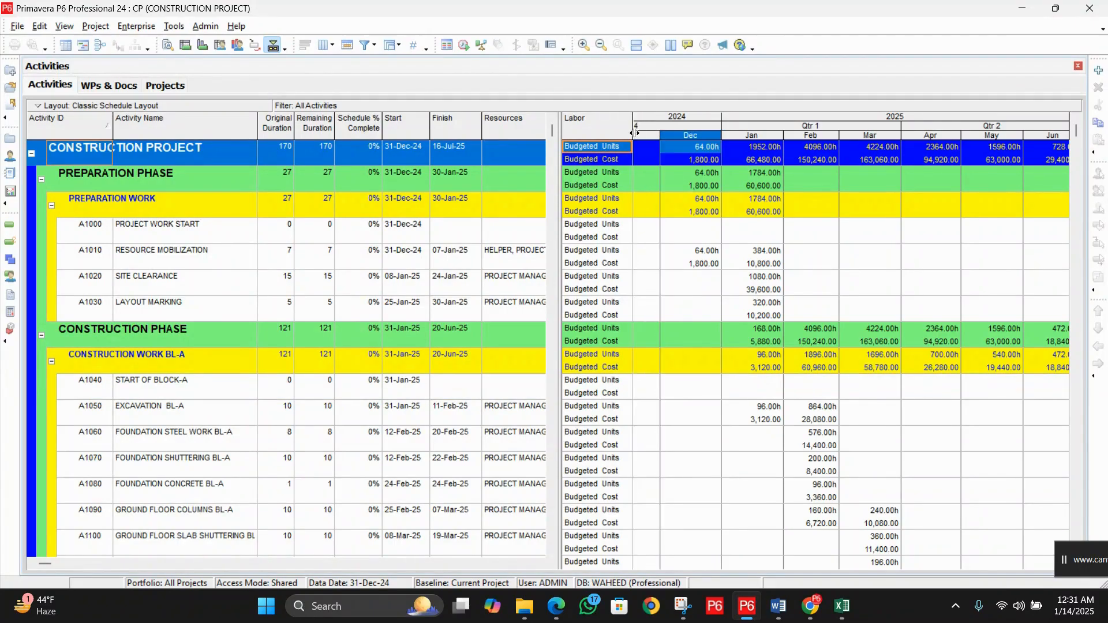
Step: Compare the project's monthly budgeted labor units with the budgeted labor cost from December 2024 to March 2025
click(579, 162)
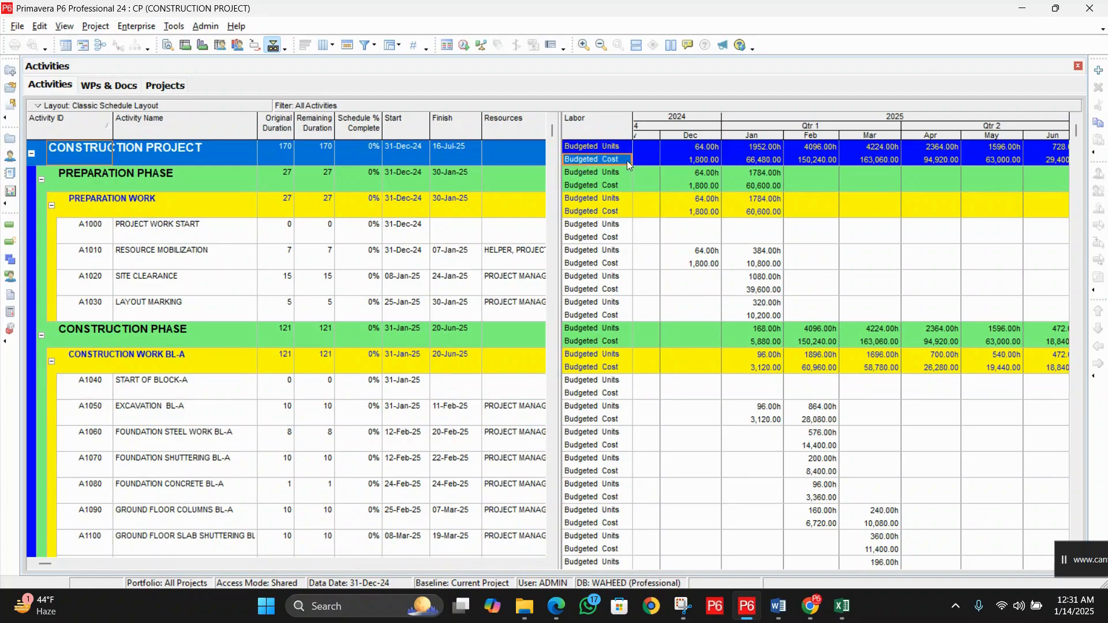
click(688, 147)
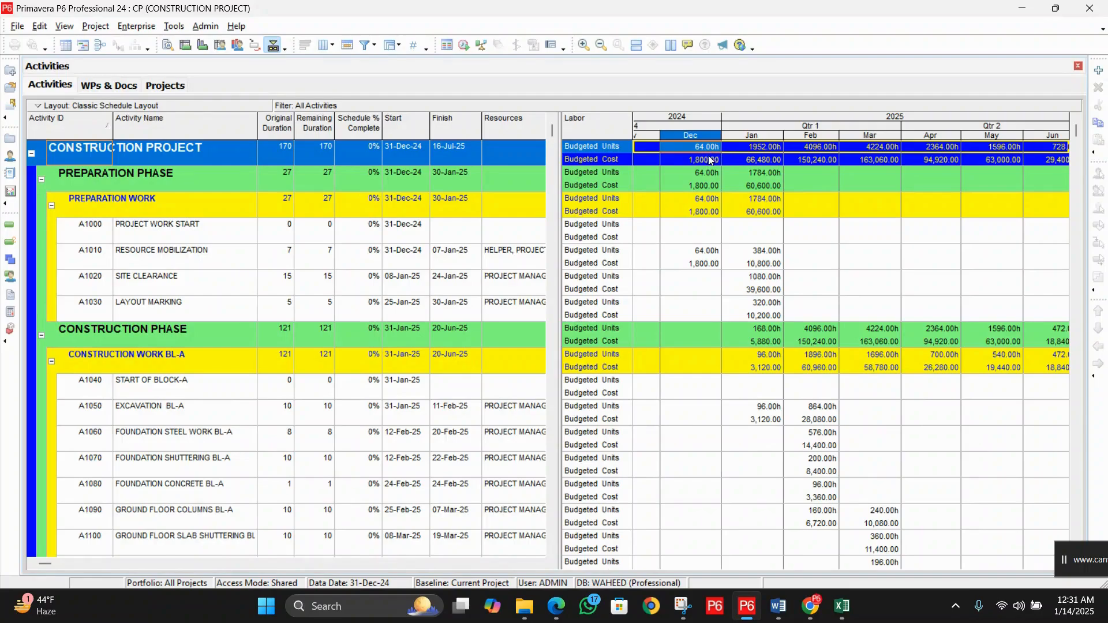
click(706, 162)
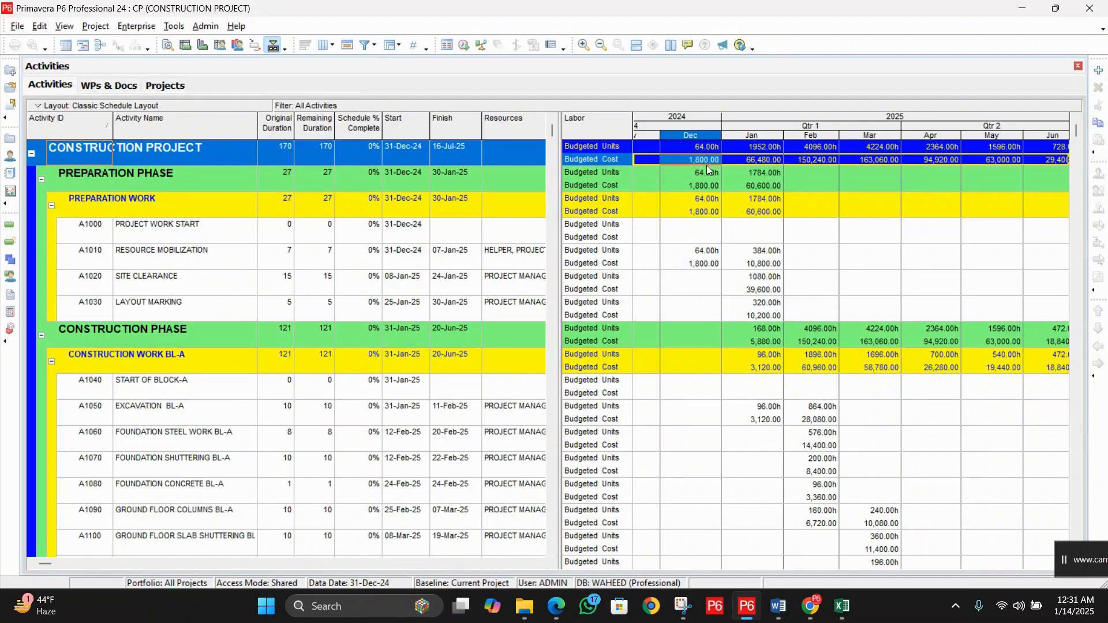
click(763, 149)
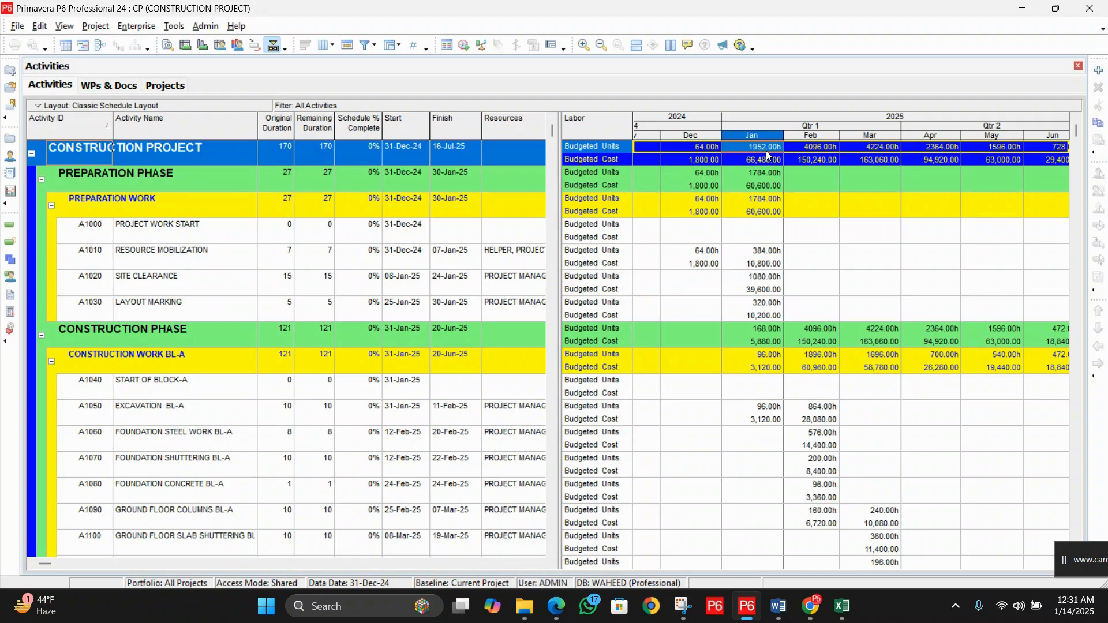
click(761, 158)
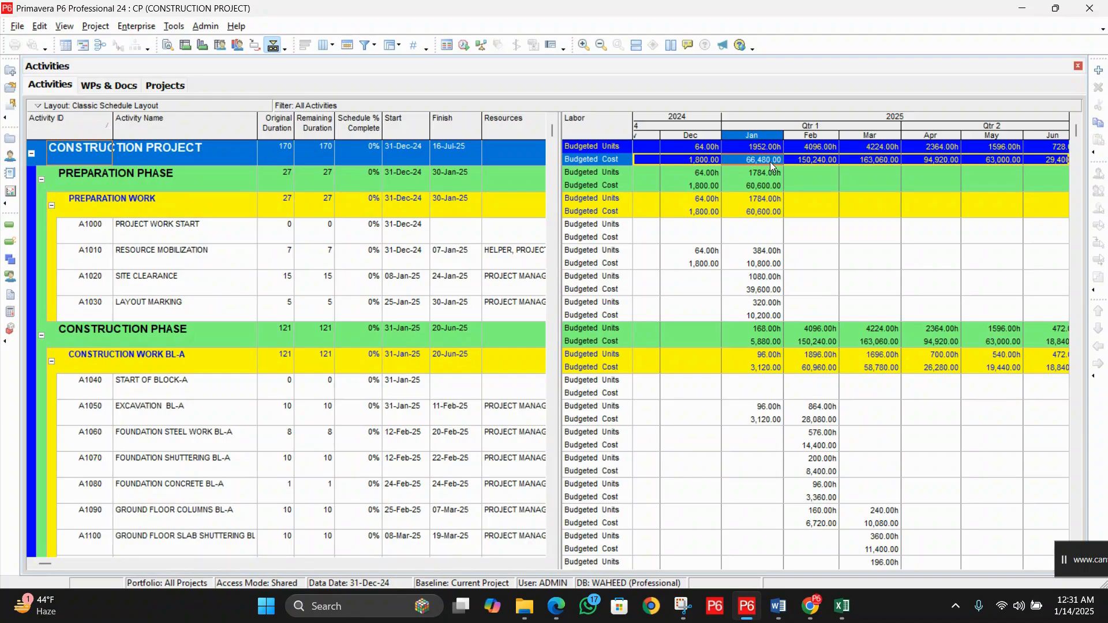
click(817, 164)
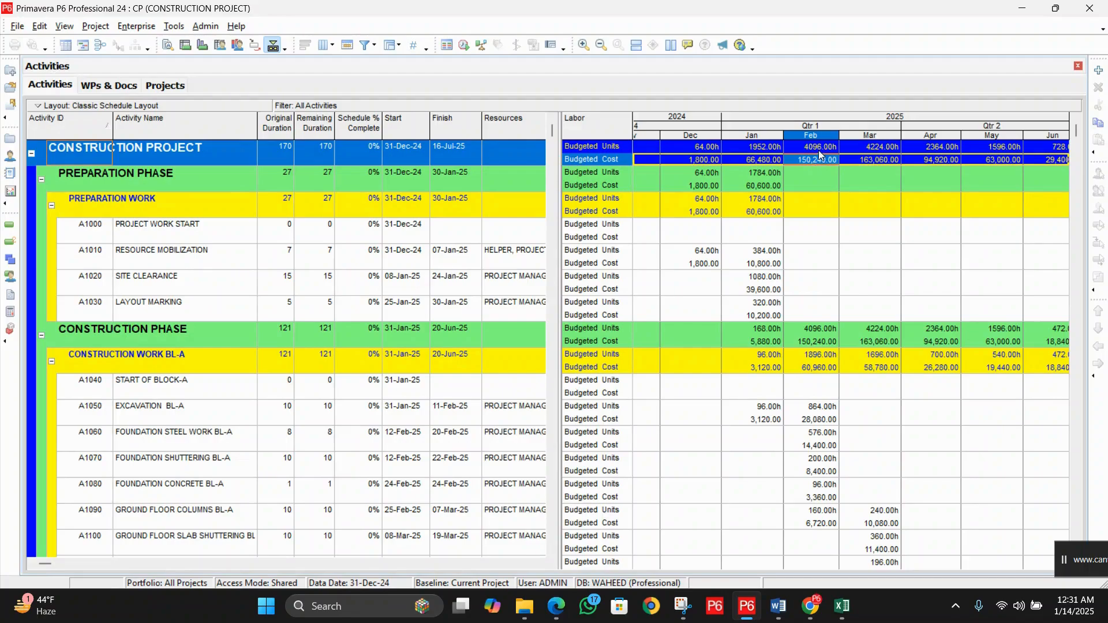
click(821, 149)
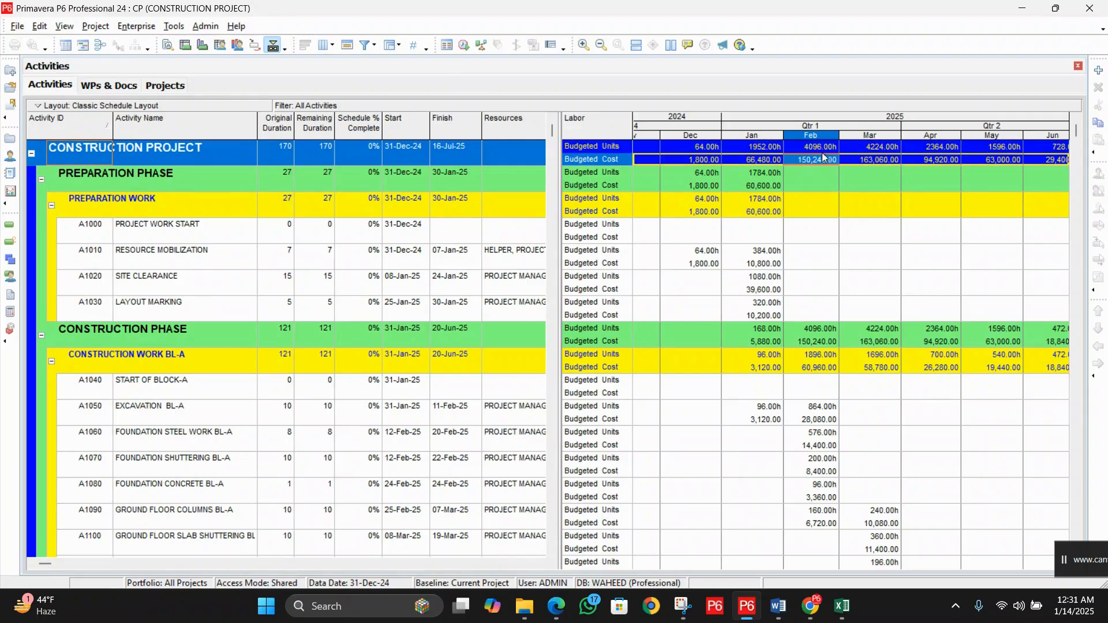
click(864, 148)
Step: Collapse CONSTRUCTION WORK BL-A and the whole CONSTRUCTION PHASE in the activity table
scroll(872, 271, down, 2)
scroll(872, 276, up, 2)
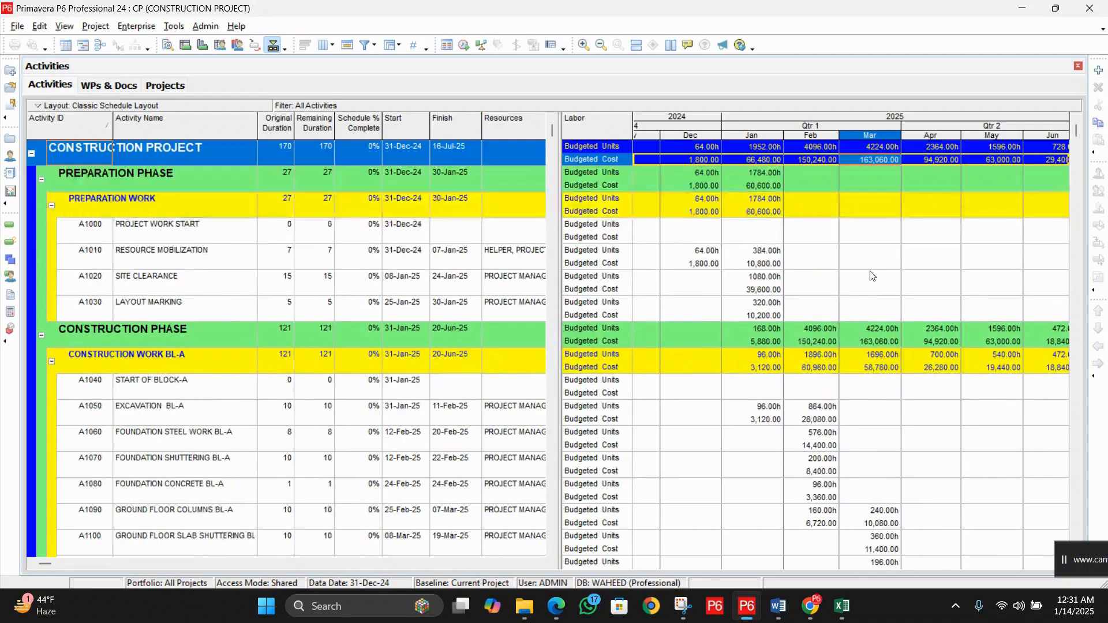
click(52, 362)
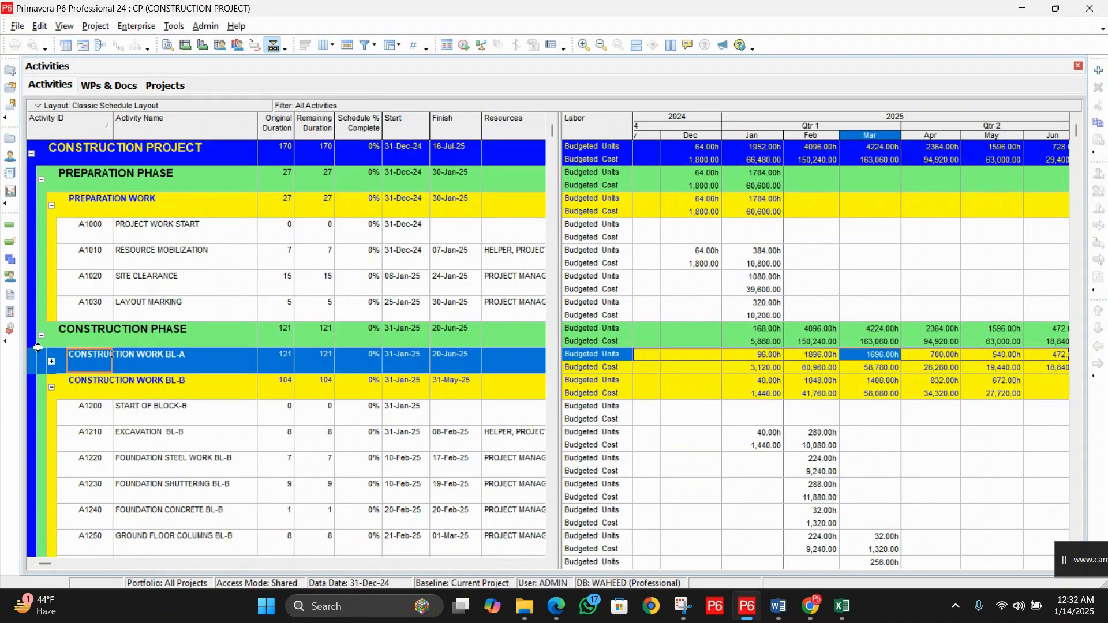
click(42, 336)
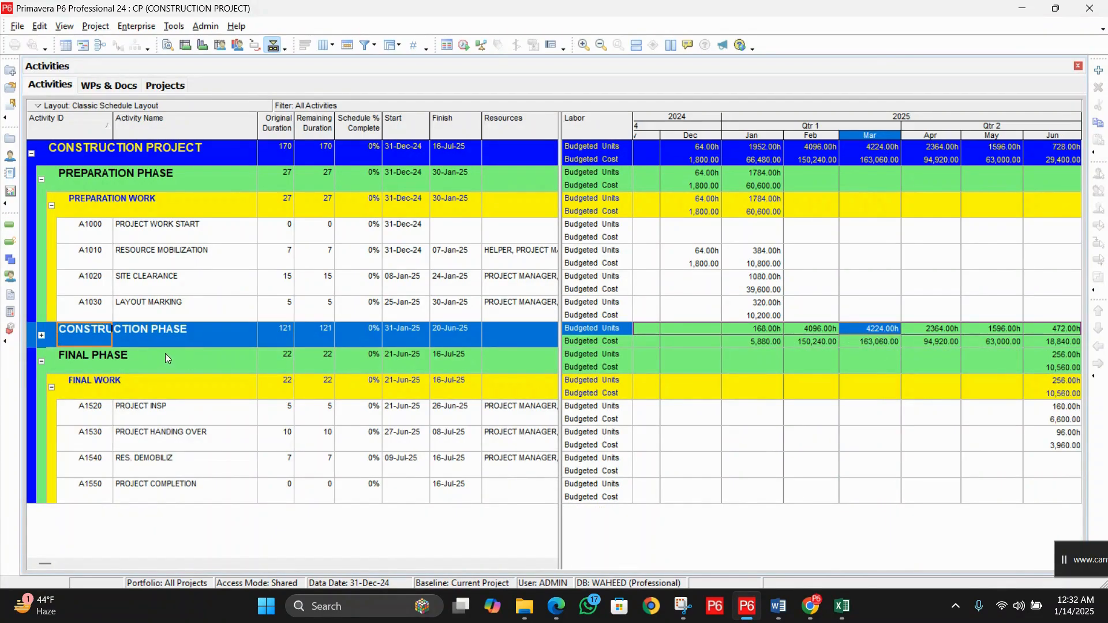
Step: Collapse FINAL WORK and compare FINAL PHASE's budgeted labor units with its budgeted labor cost for June and July 2025
click(51, 387)
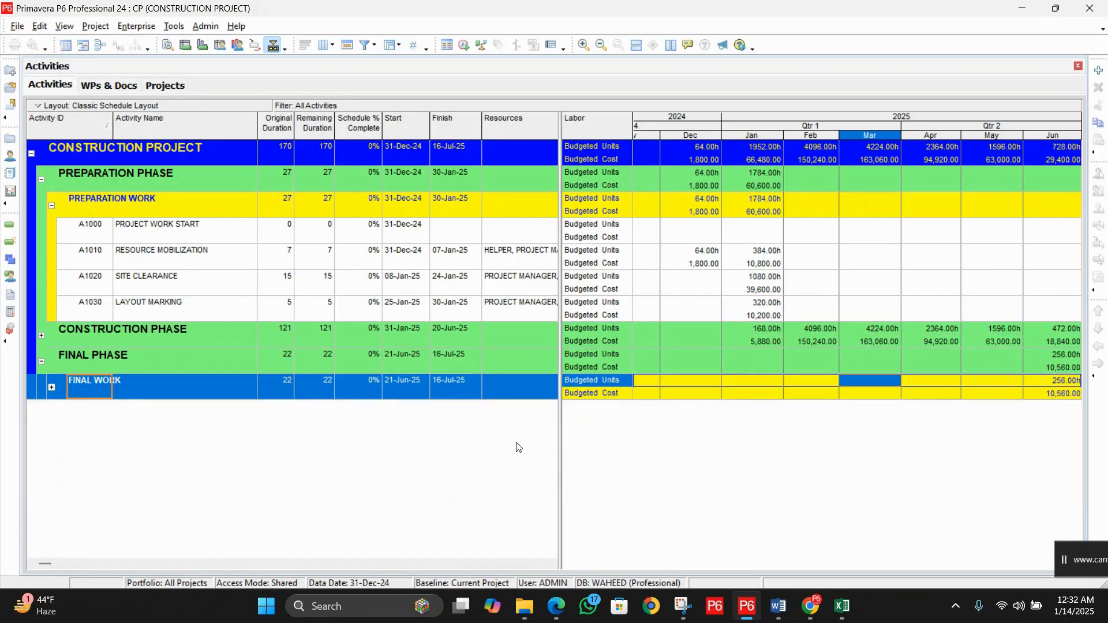
click(1061, 393)
drag(955, 119, 792, 121)
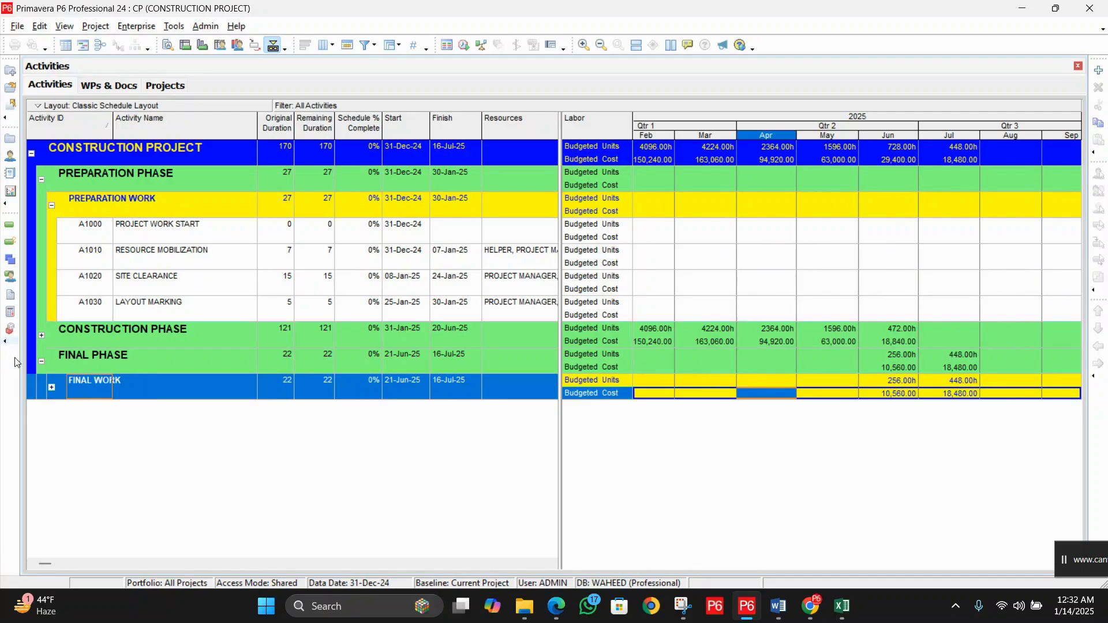
click(81, 358)
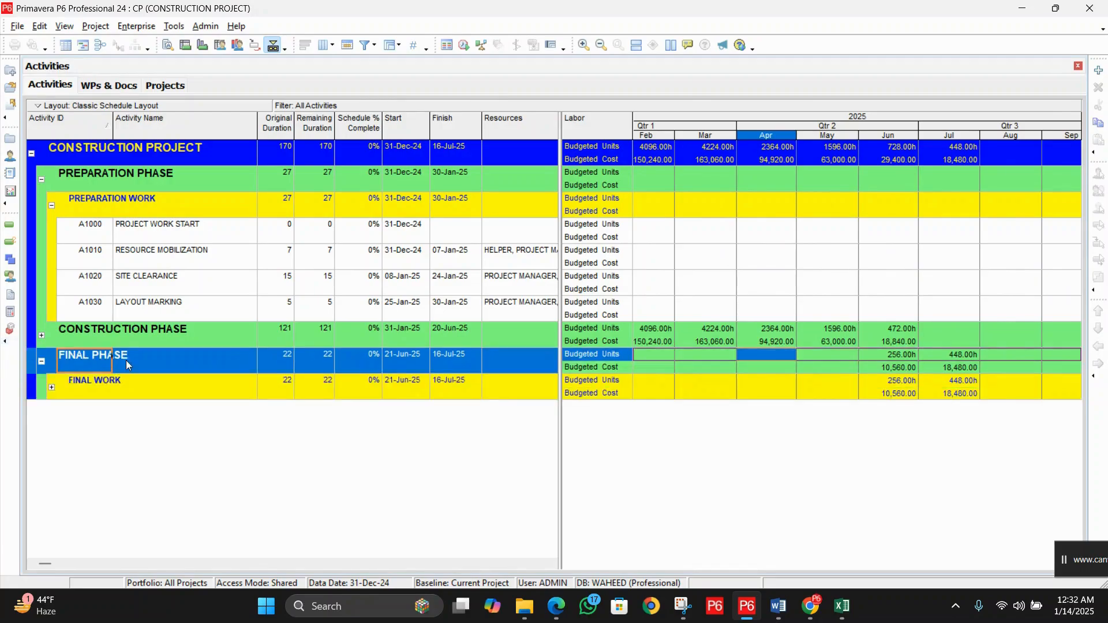
click(912, 355)
click(958, 357)
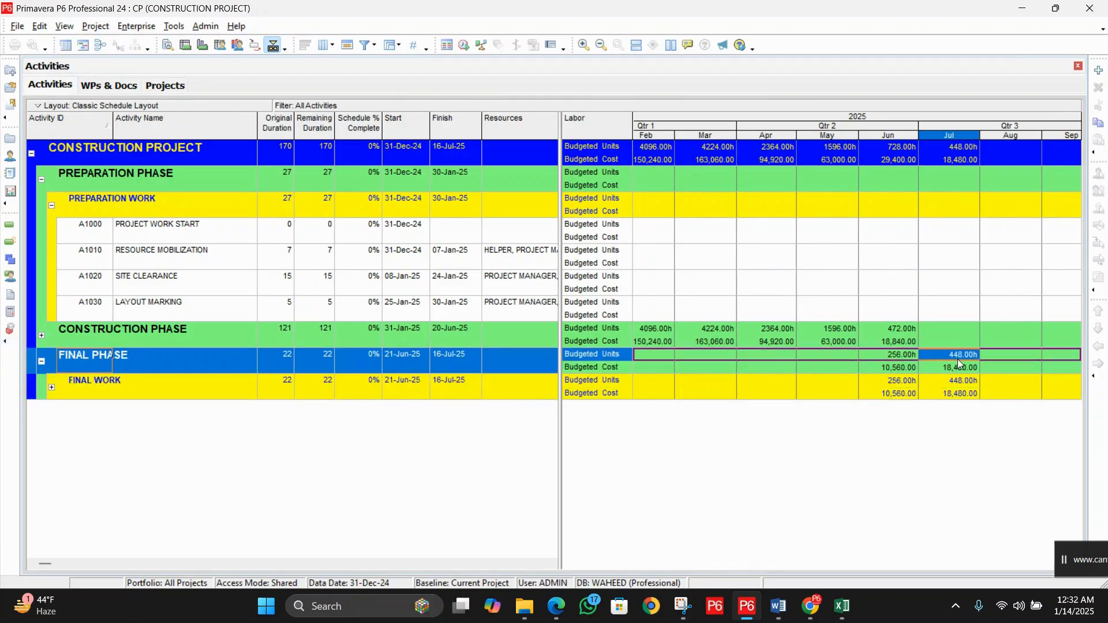
click(897, 358)
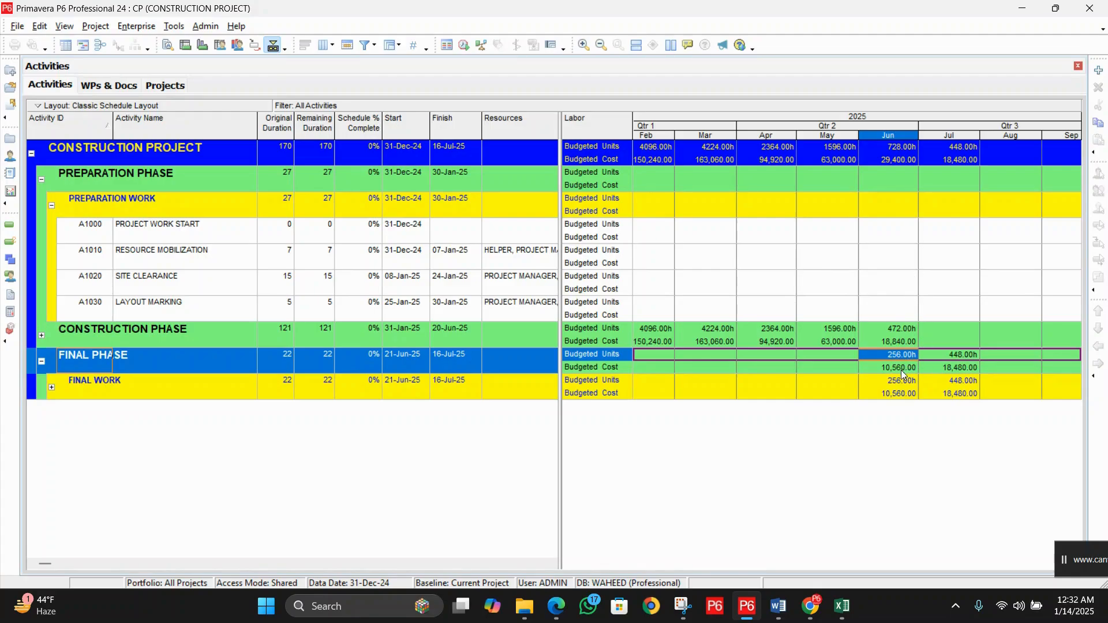
click(906, 369)
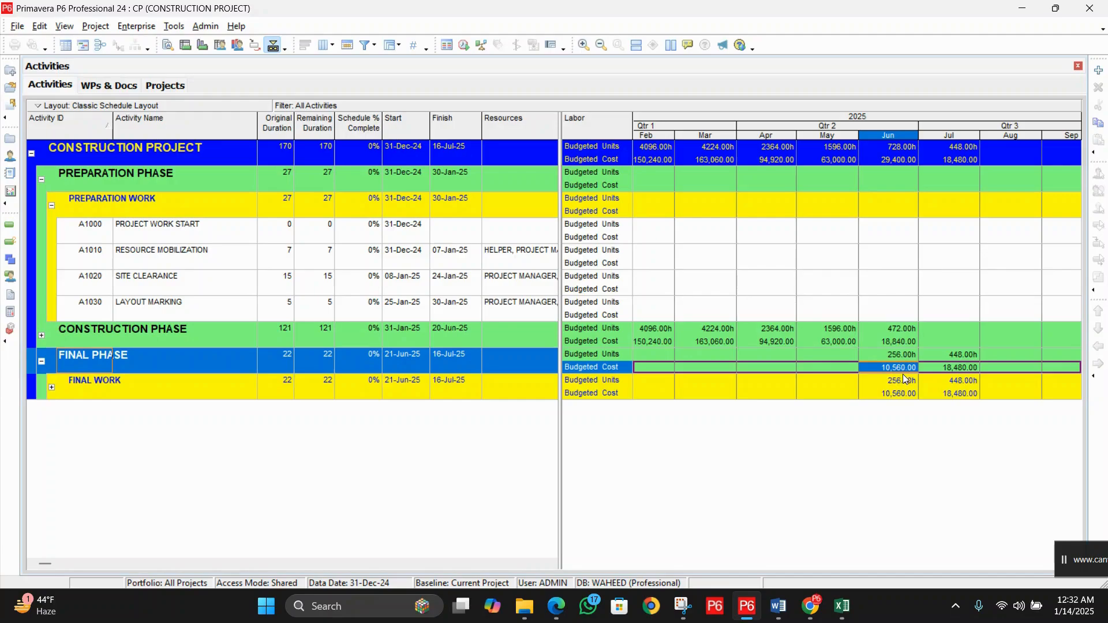
click(965, 353)
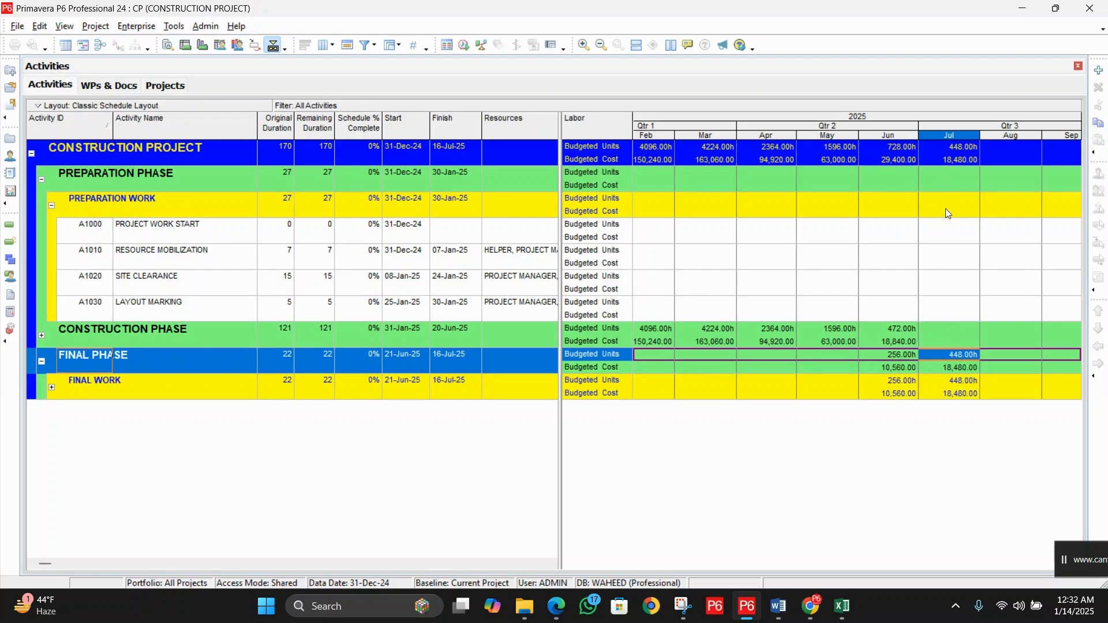
click(961, 368)
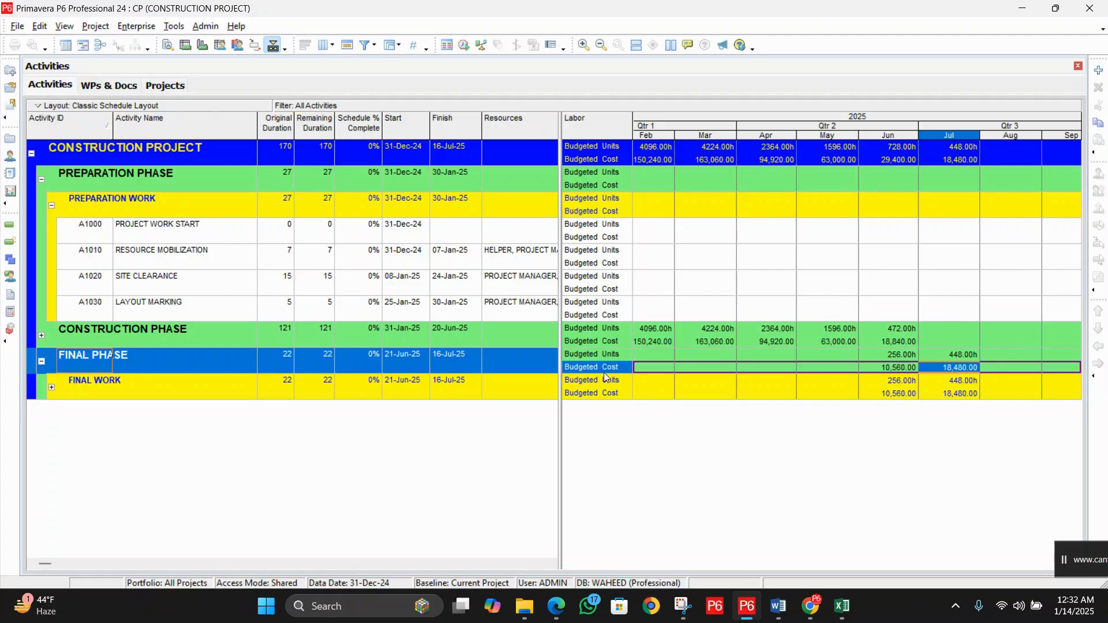
Step: Expand CONSTRUCTION PHASE and remove Budgeted Labor Units from the selected spreadsheet fields
click(41, 336)
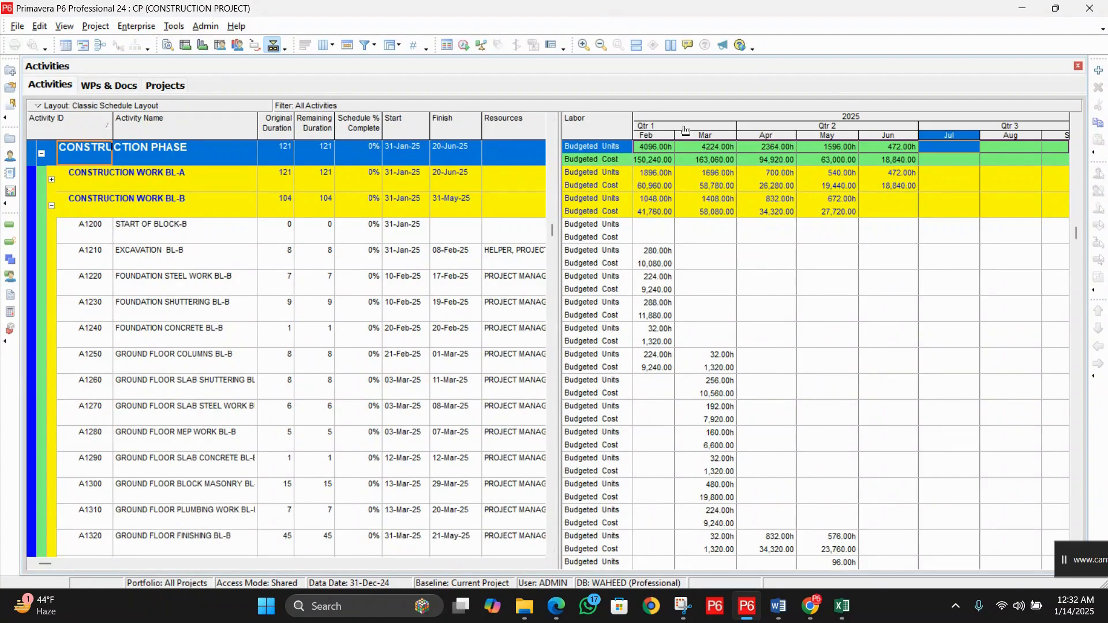
right_click(602, 132)
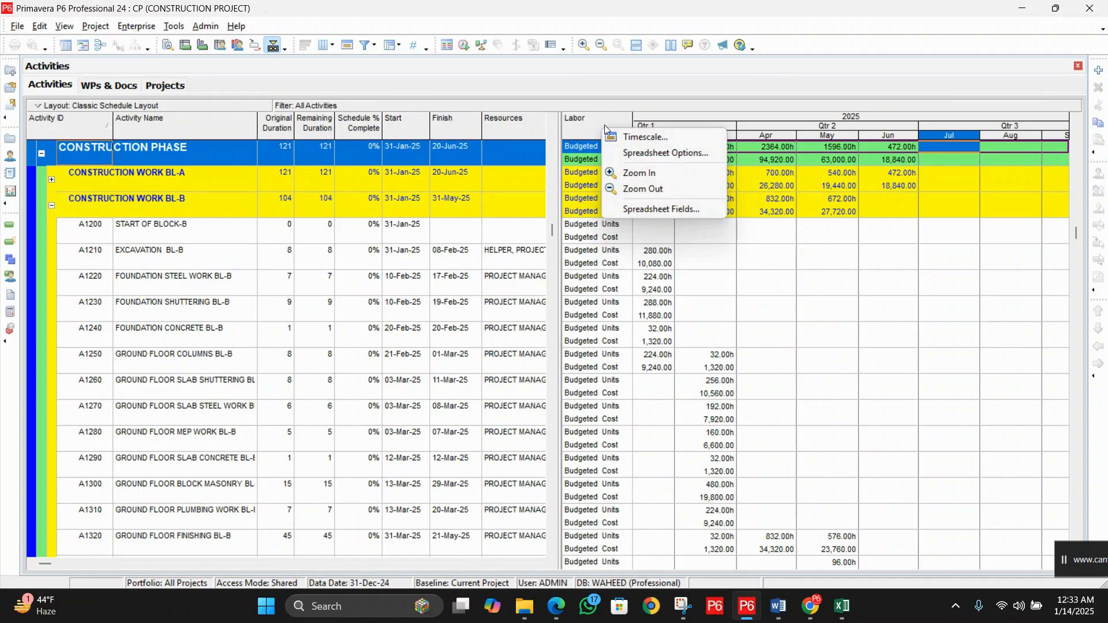
click(670, 210)
drag(460, 242, 505, 169)
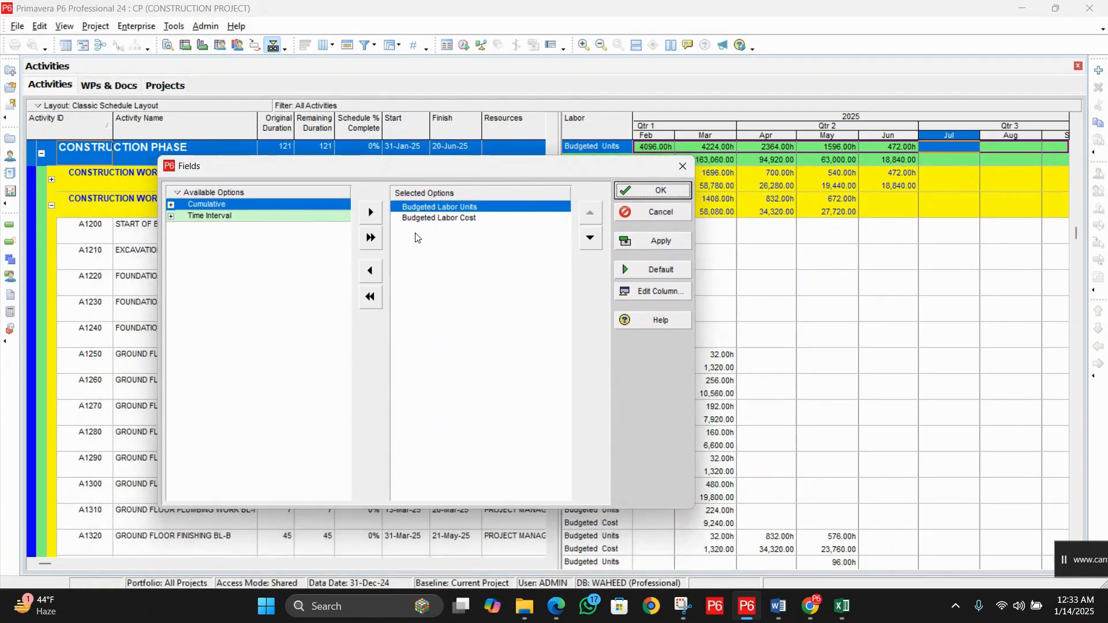
click(374, 270)
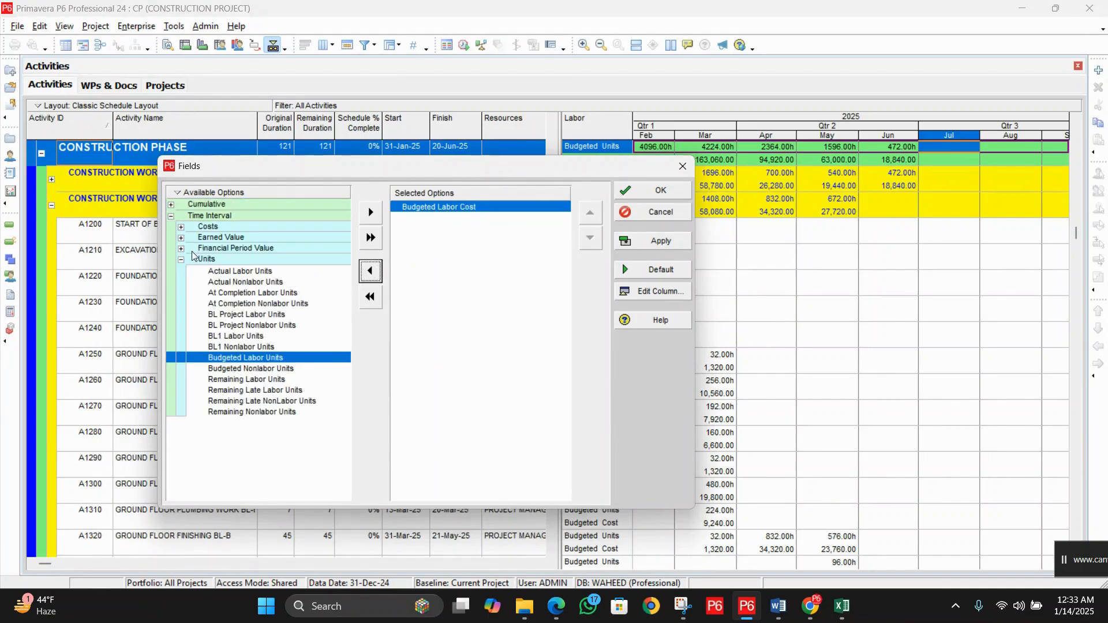
Step: Add the time-interval Budgeted Material, Nonlabor, Expense and Total Cost fields to the selected spreadsheet fields
click(181, 226)
drag(351, 167, 351, 82)
drag(694, 423, 733, 478)
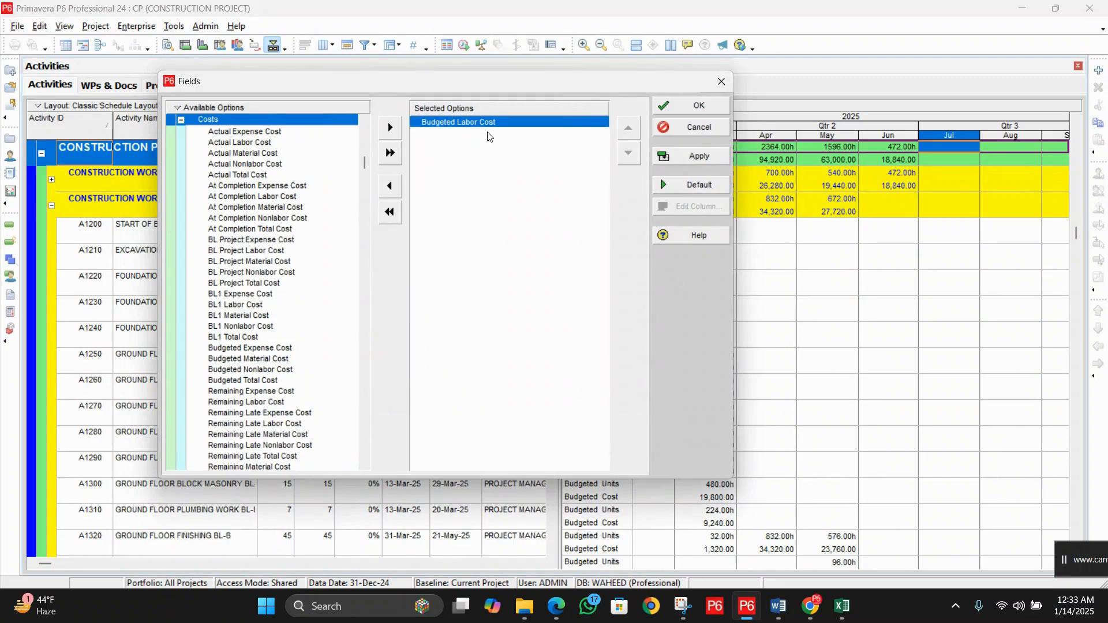
click(264, 360)
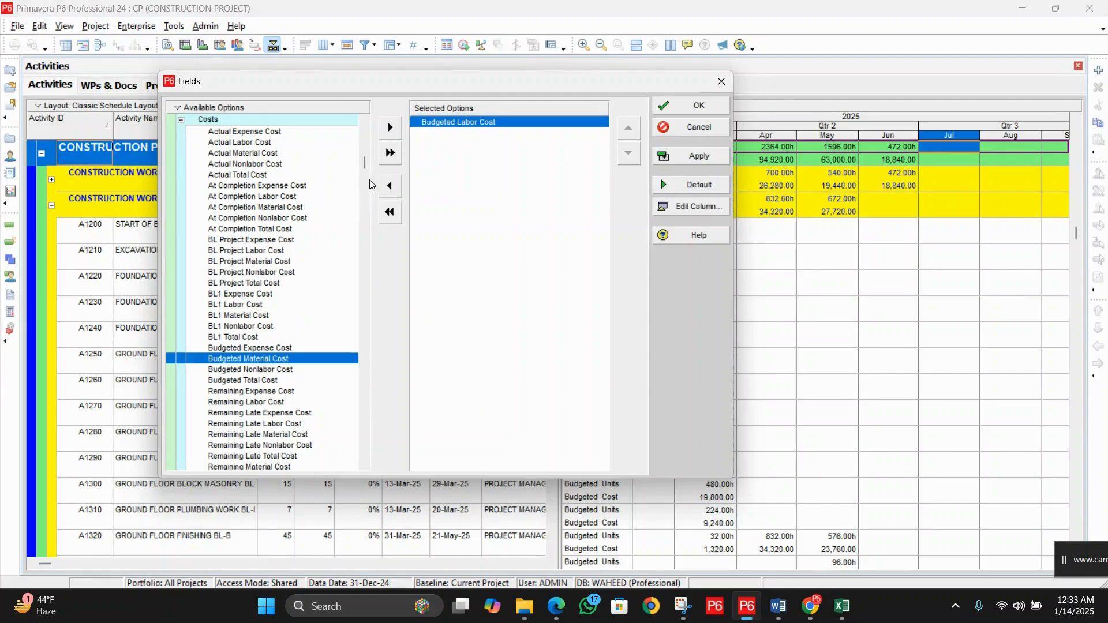
click(390, 129)
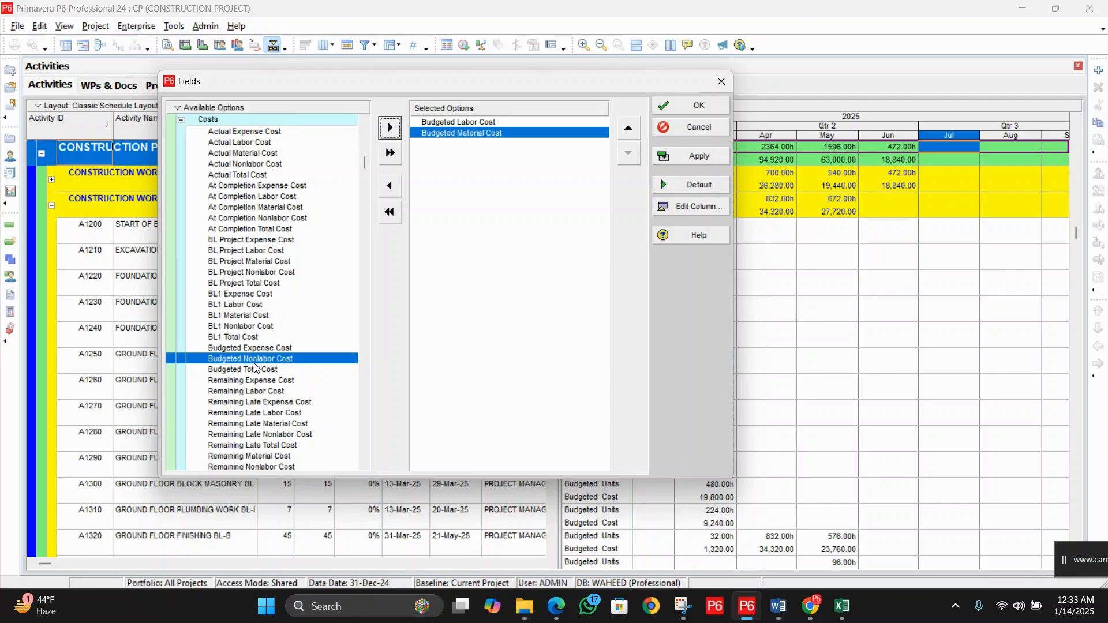
click(390, 128)
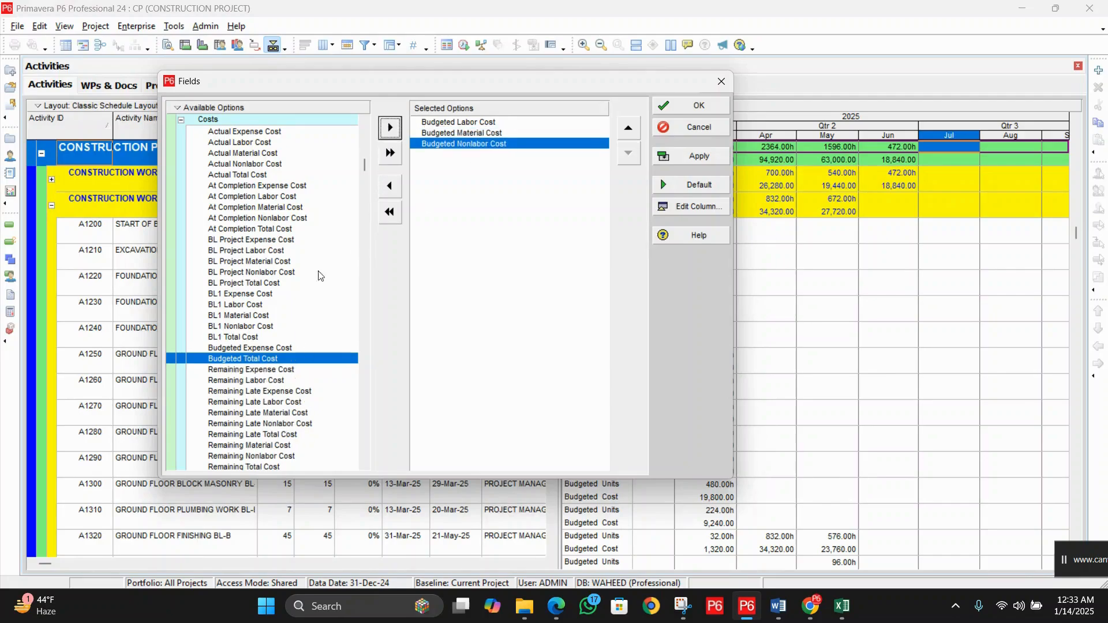
click(272, 349)
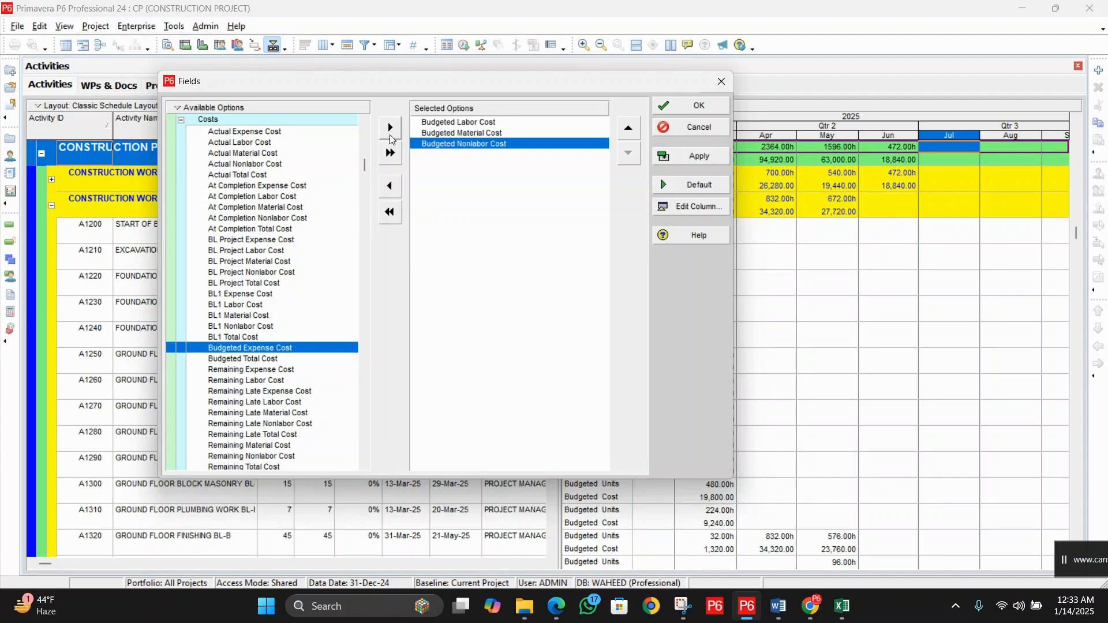
click(389, 131)
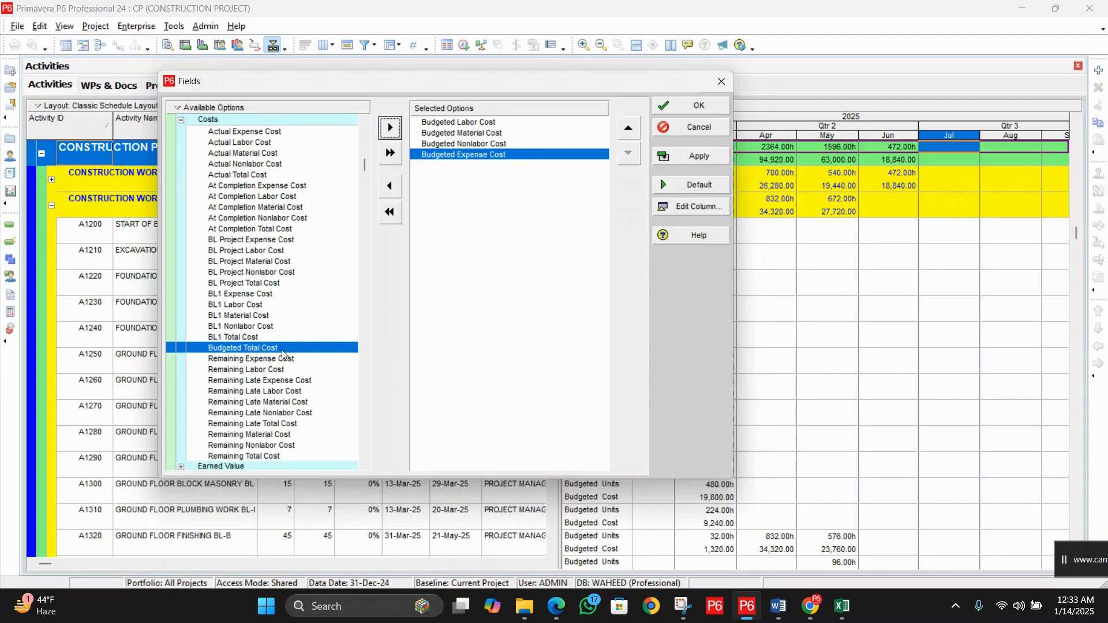
click(390, 128)
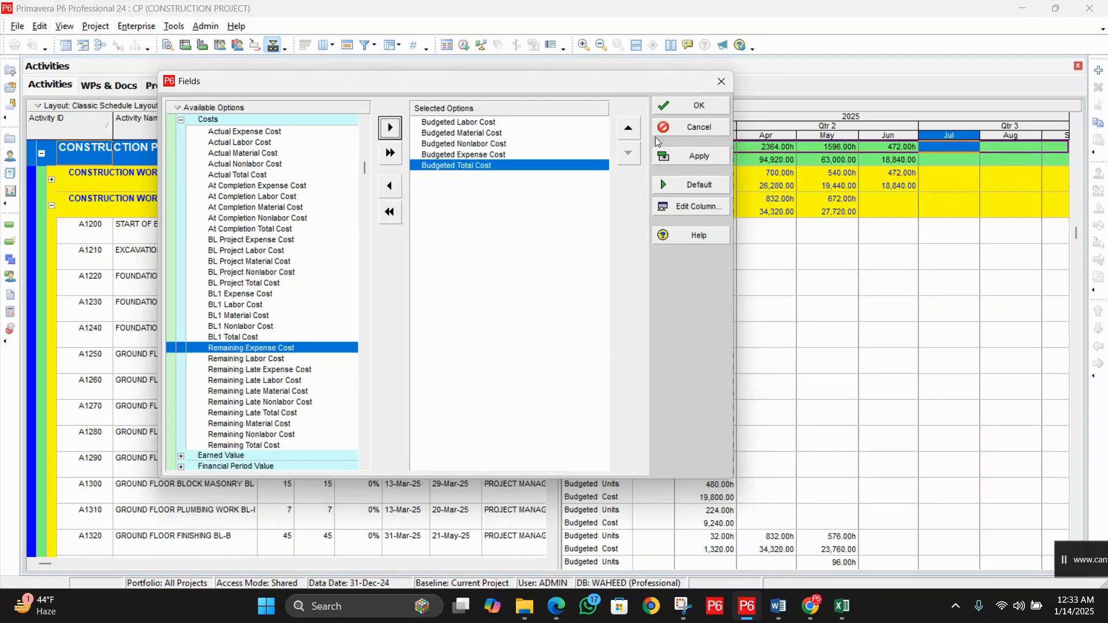
Step: Place Budgeted Total Cost first in the selected fields, ahead of Budgeted Labor Cost, and accept the field selection
click(629, 129)
click(629, 129)
click(629, 129)
click(631, 131)
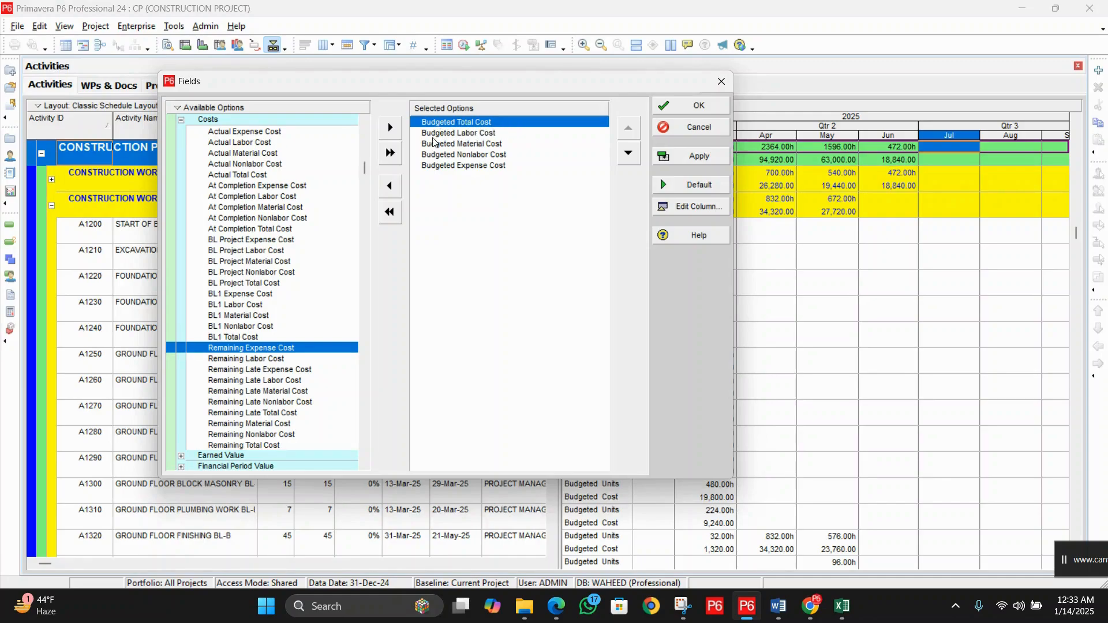
click(480, 135)
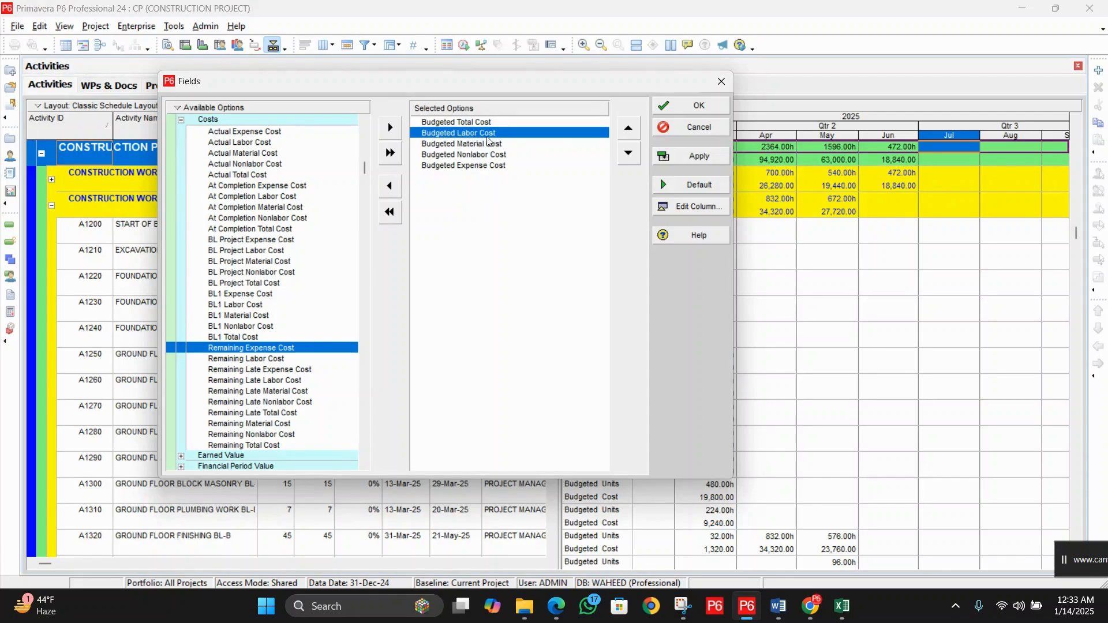
click(455, 145)
click(472, 155)
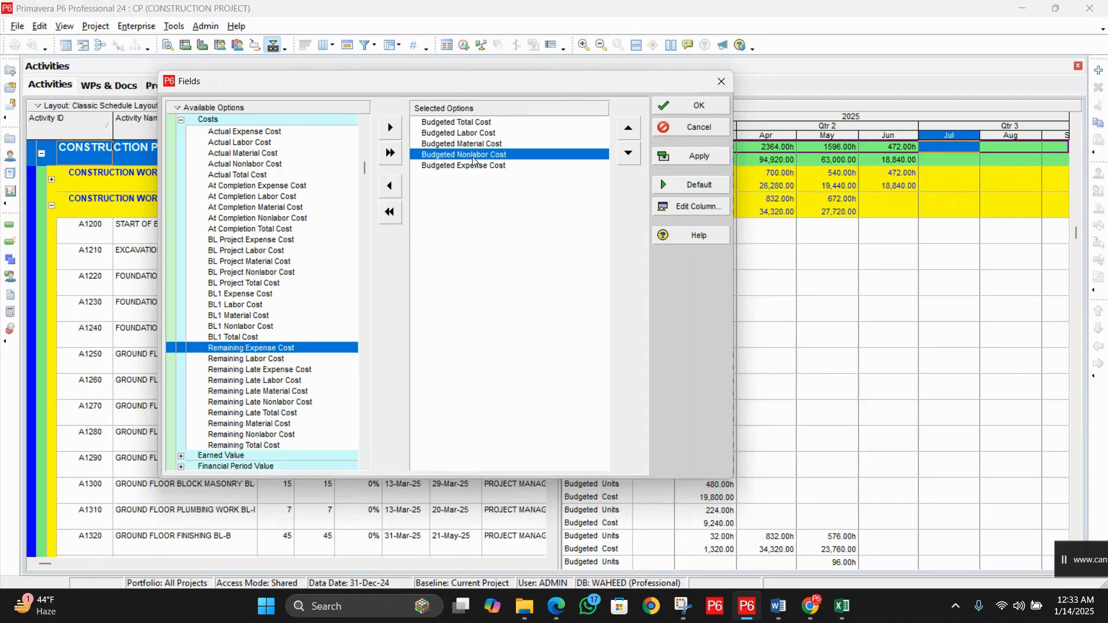
click(440, 168)
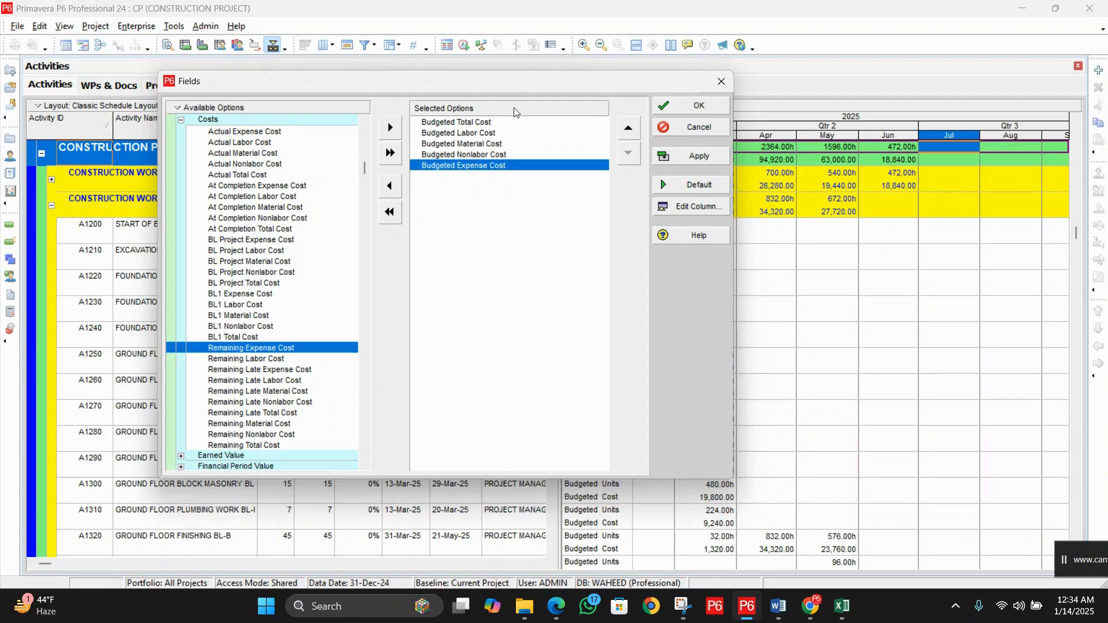
drag(523, 88, 521, 161)
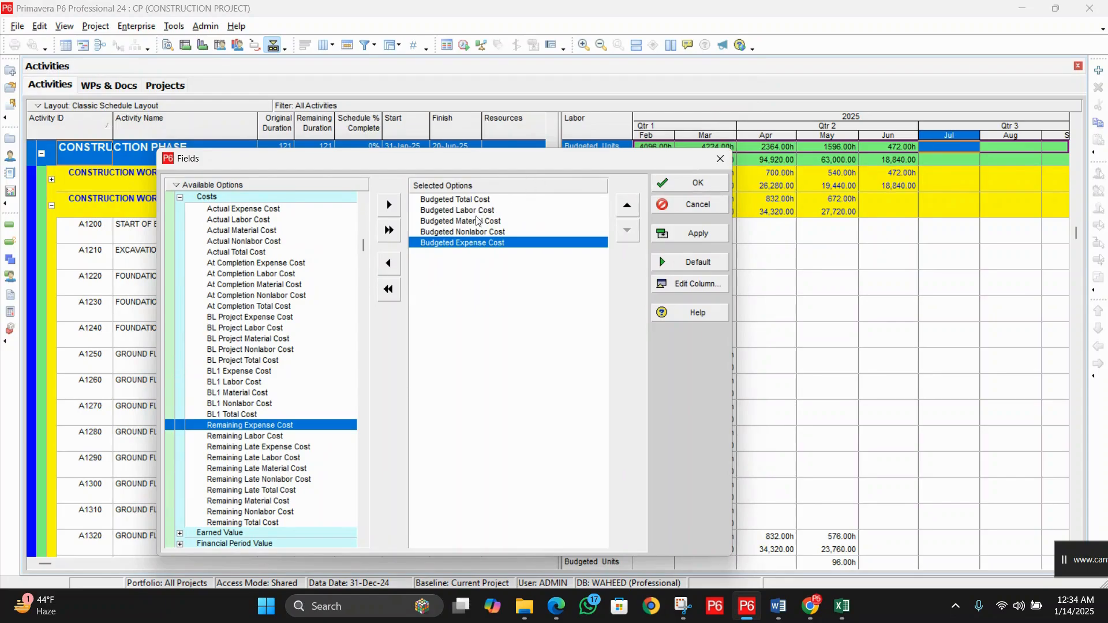
click(693, 185)
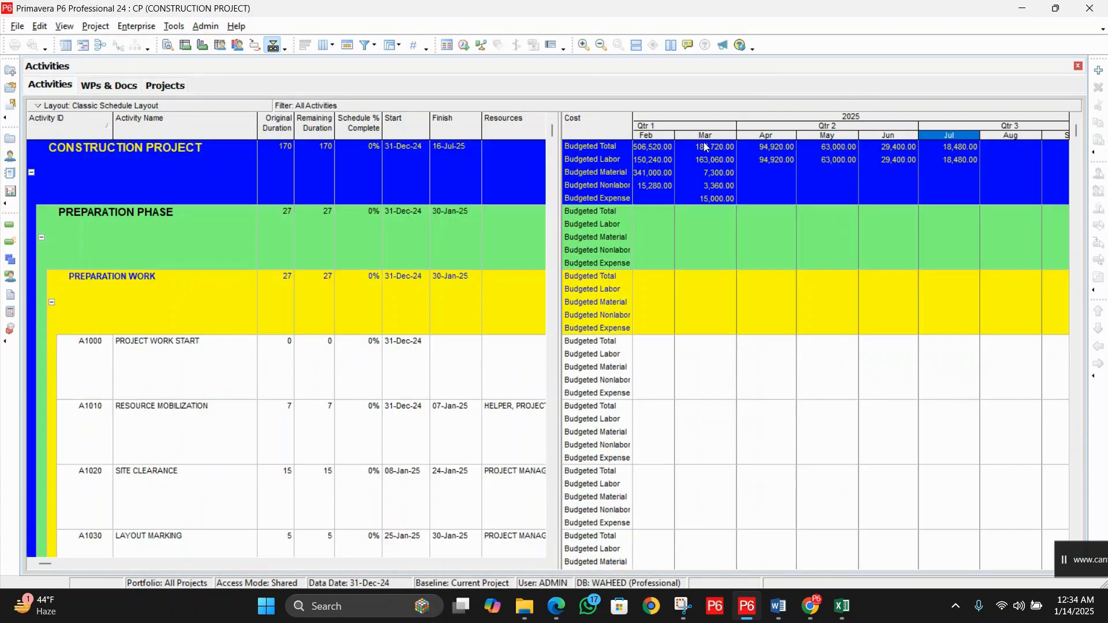
Step: Examine the CONSTRUCTION PROJECT row's budgeted total and labor costs for December 2024
drag(691, 128, 868, 128)
drag(764, 138, 702, 123)
click(597, 146)
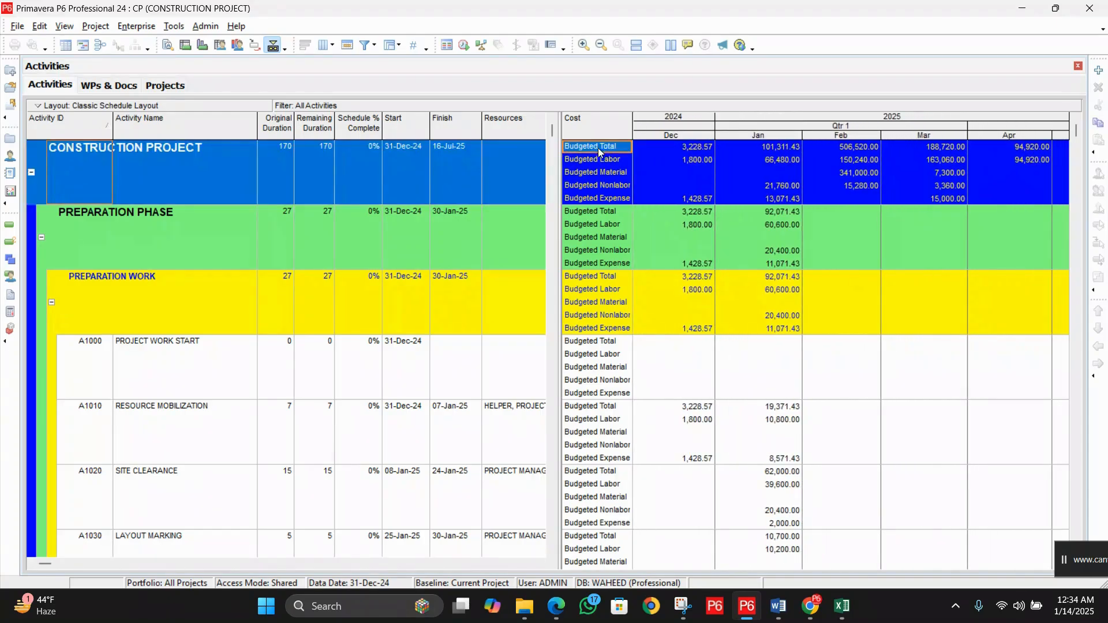
click(695, 149)
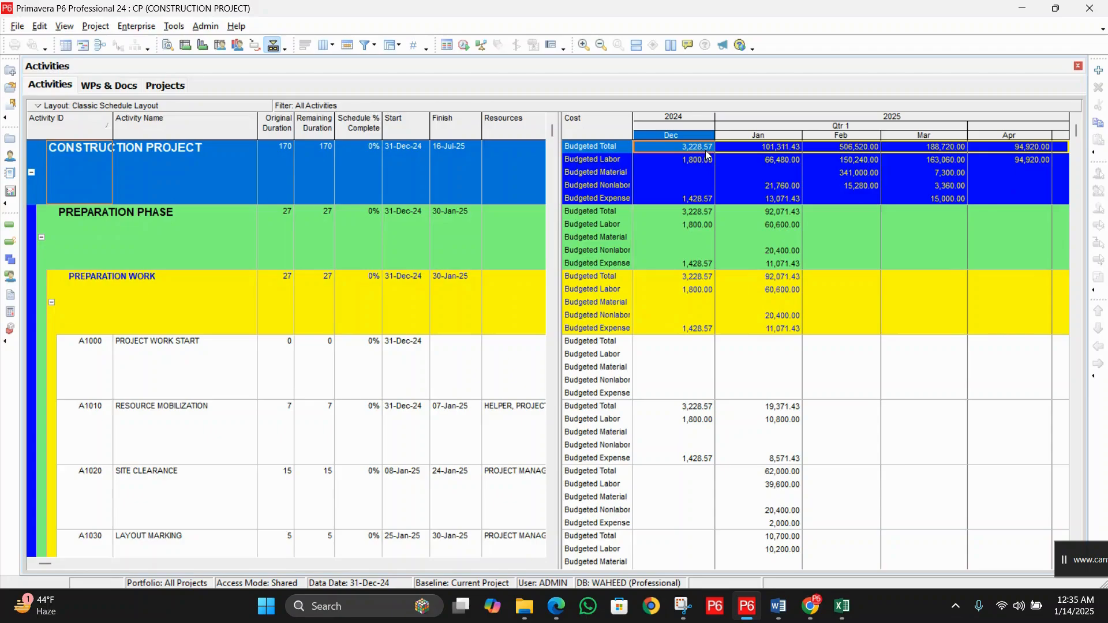
click(600, 164)
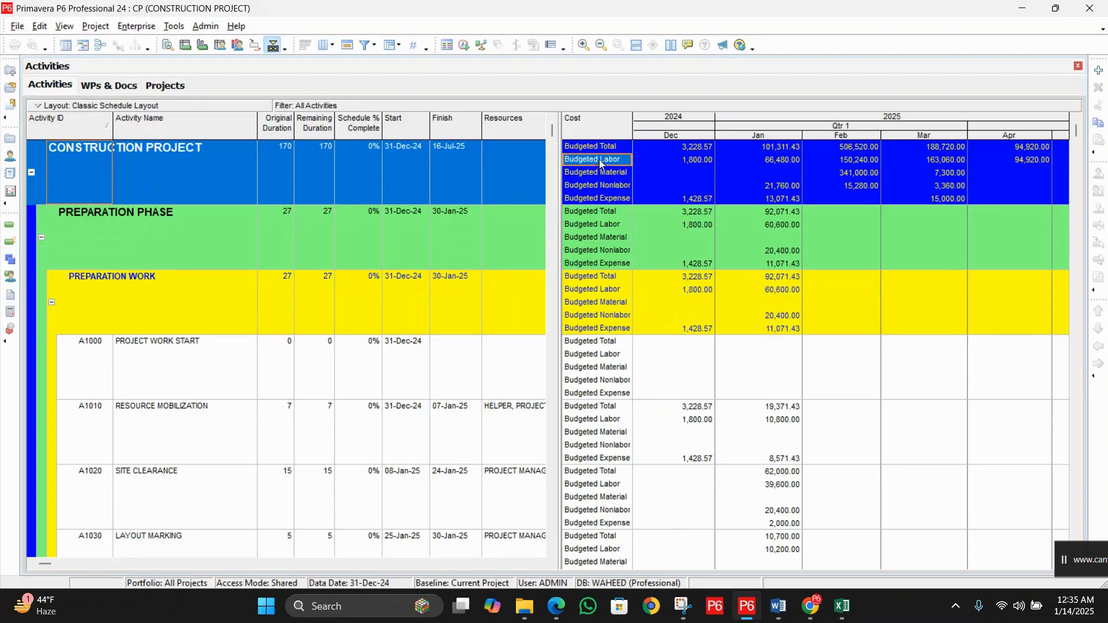
click(699, 162)
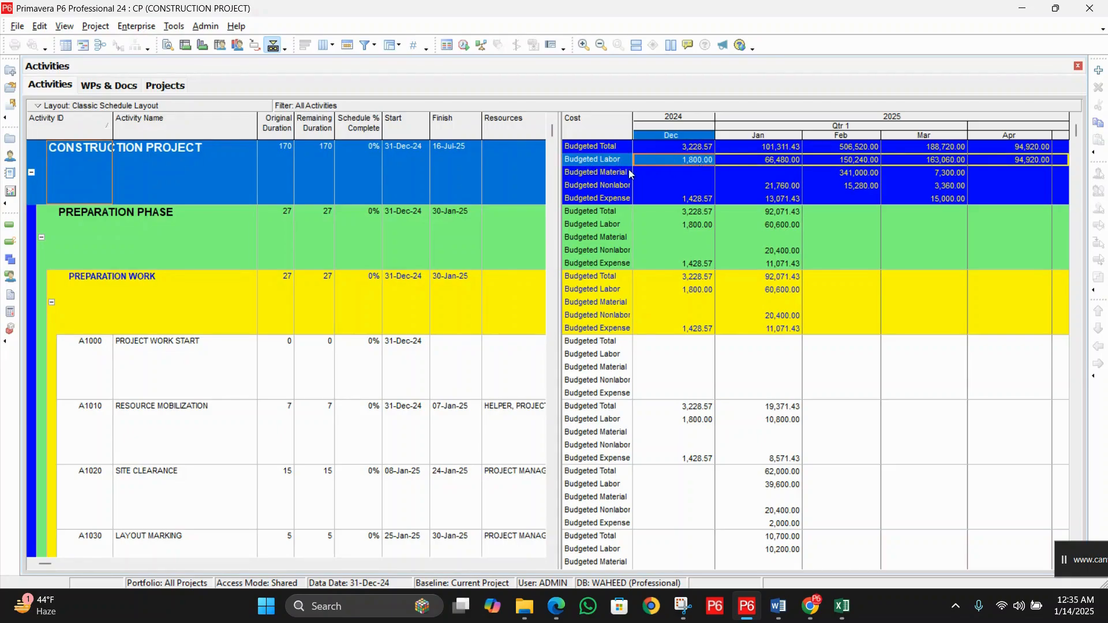
Step: Examine the CONSTRUCTION PROJECT row's budgeted material, nonlabor and expense costs for December 2024
click(618, 172)
click(696, 171)
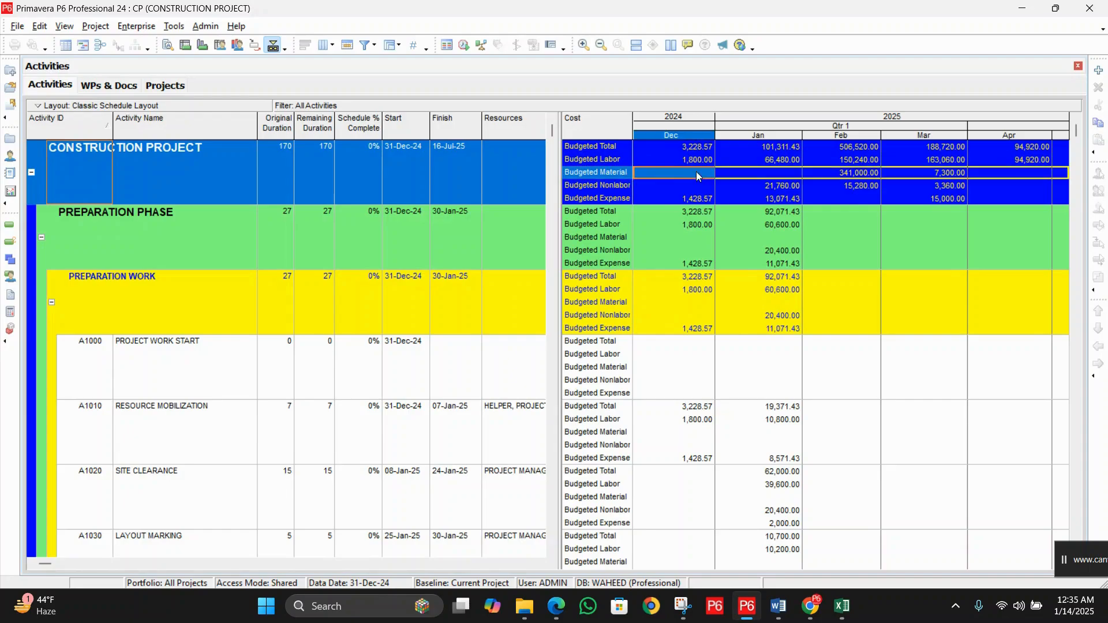
click(702, 185)
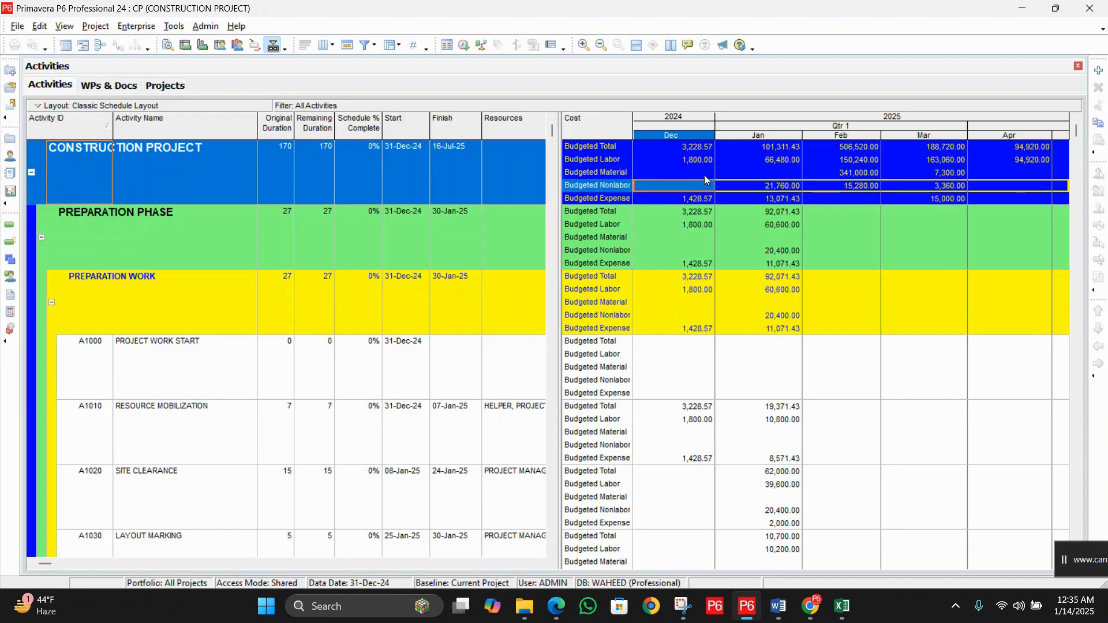
click(705, 173)
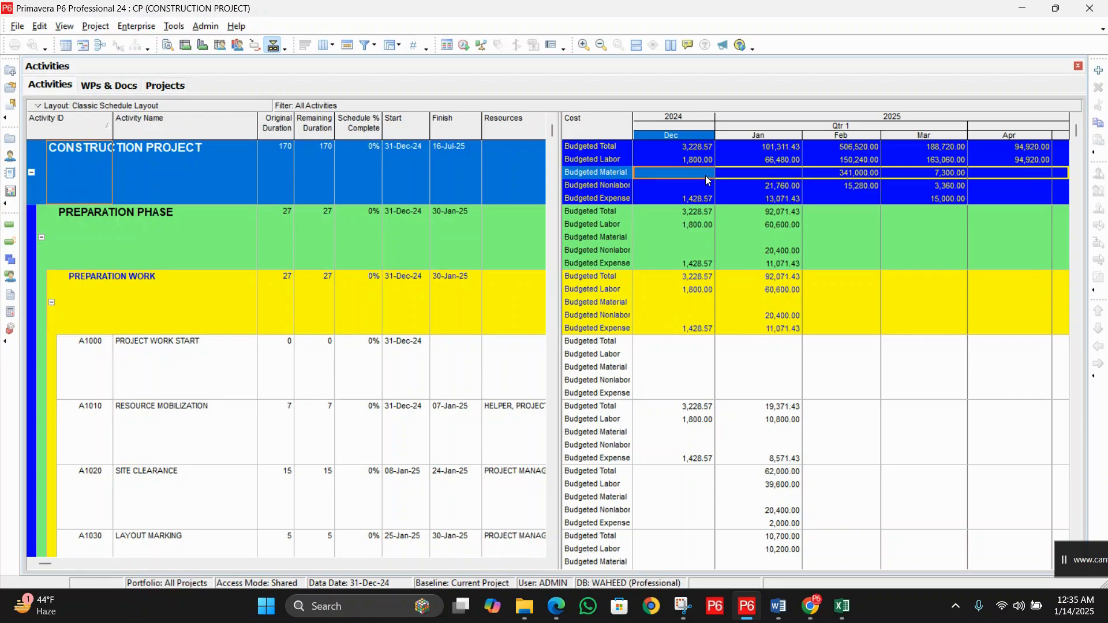
click(706, 187)
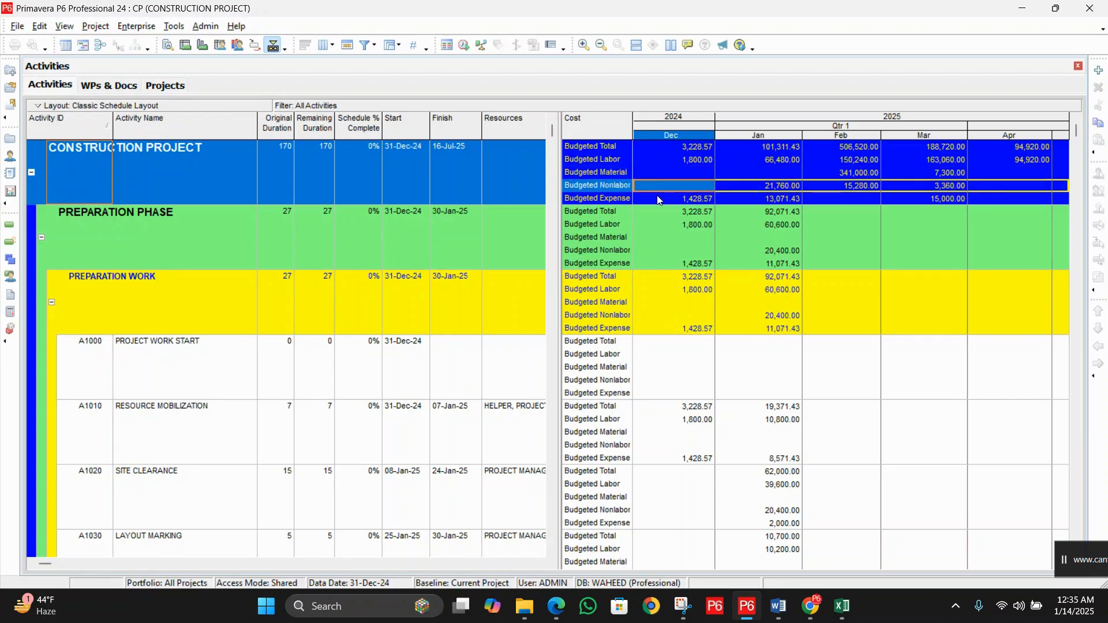
click(609, 199)
click(702, 200)
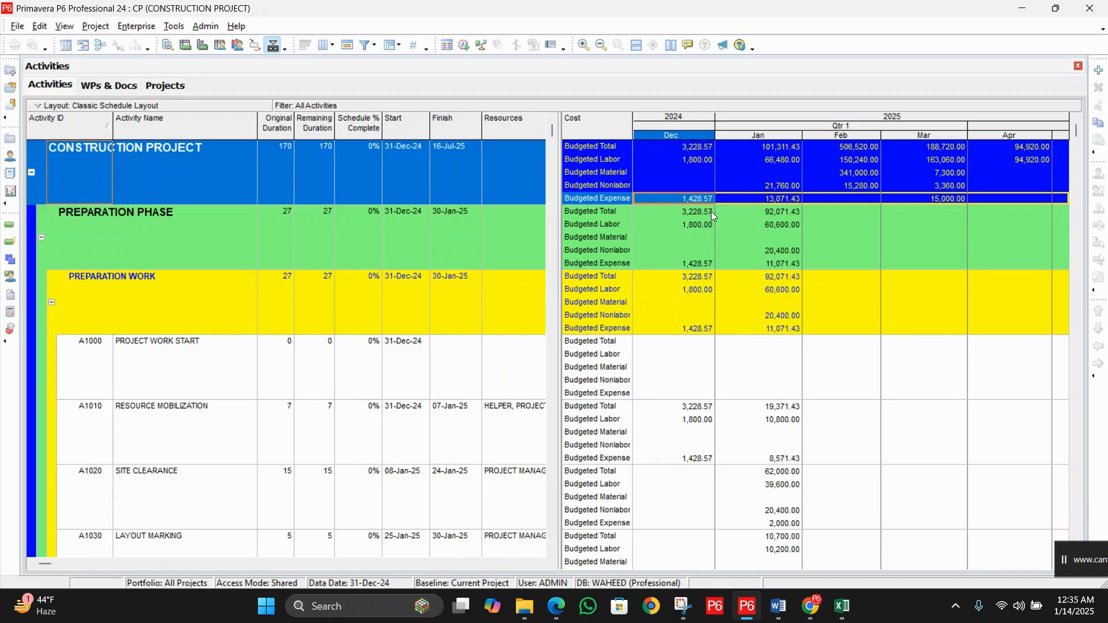
Step: Go through the project's budgeted total, labor, material, nonlabor and expense costs for January 2025
click(760, 149)
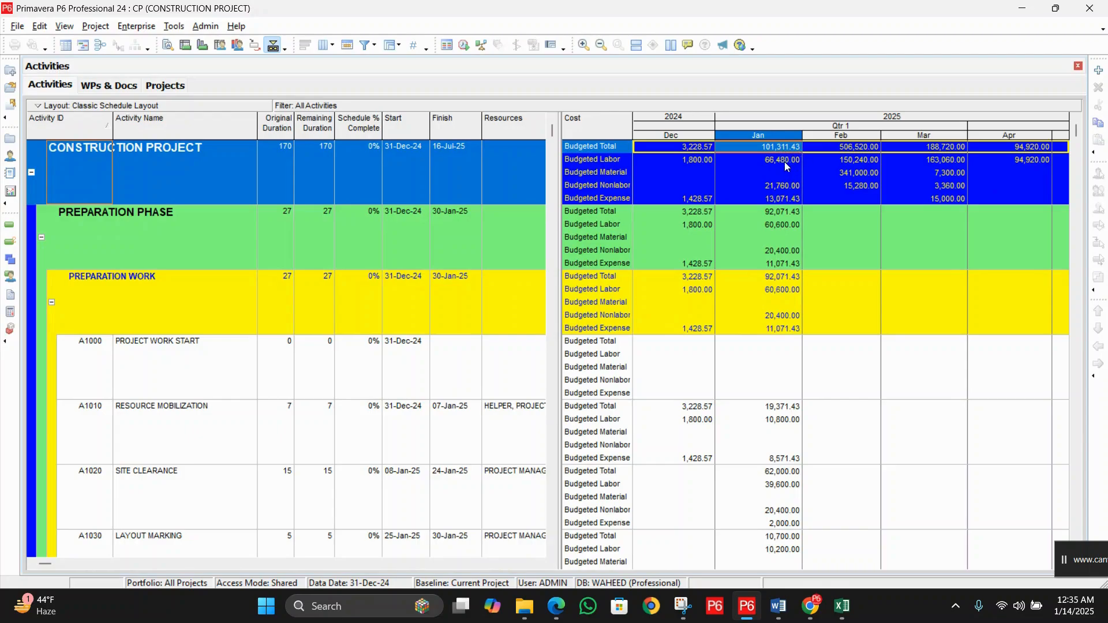
click(785, 163)
click(784, 173)
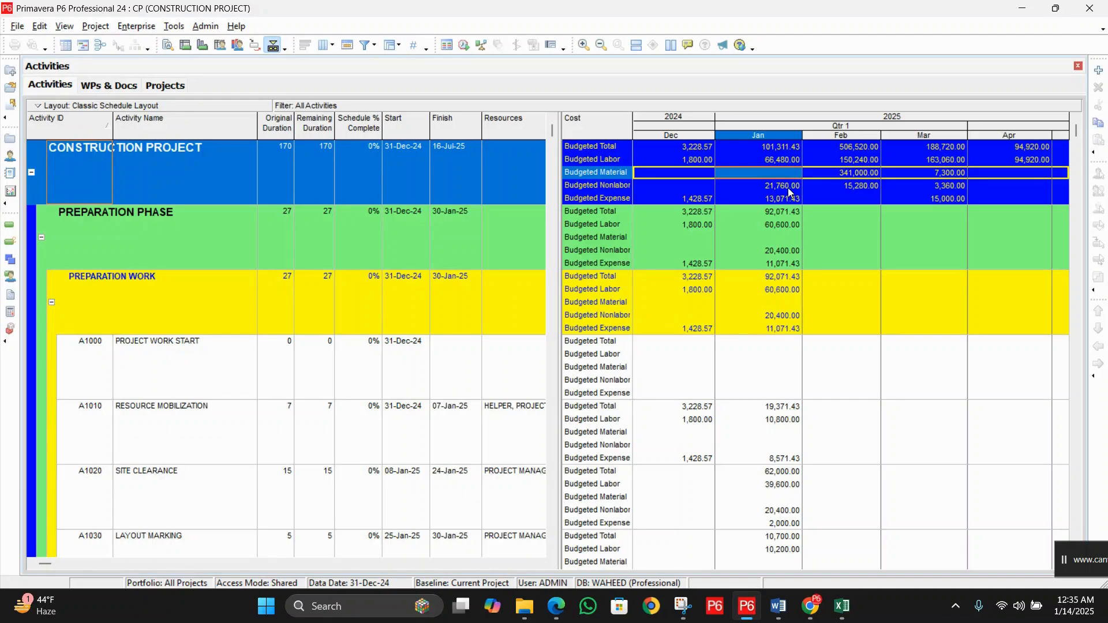
click(788, 188)
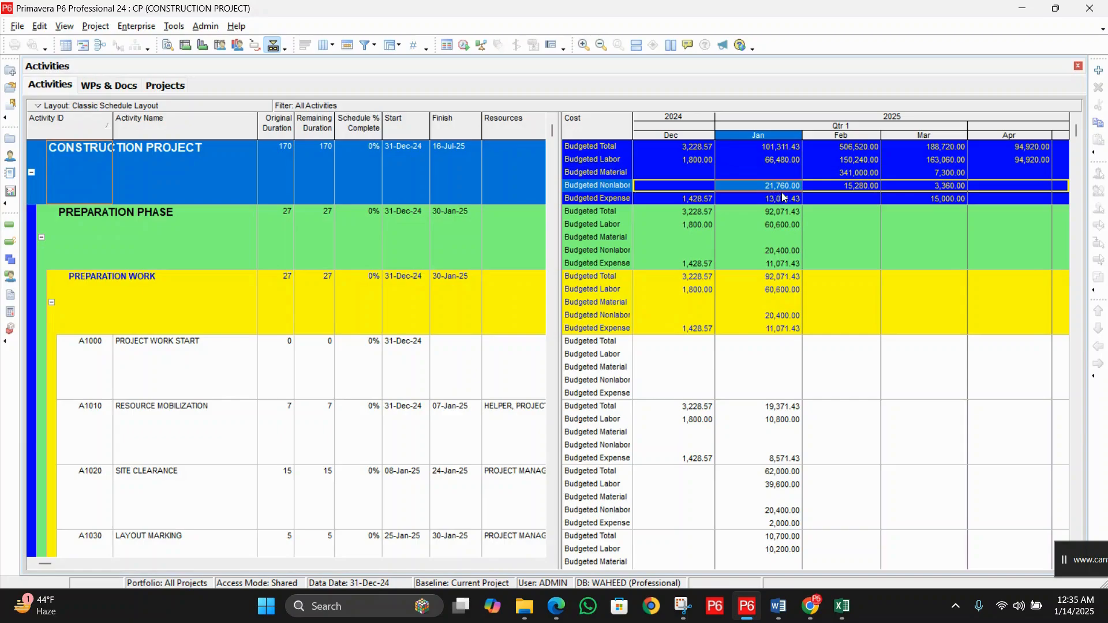
click(785, 198)
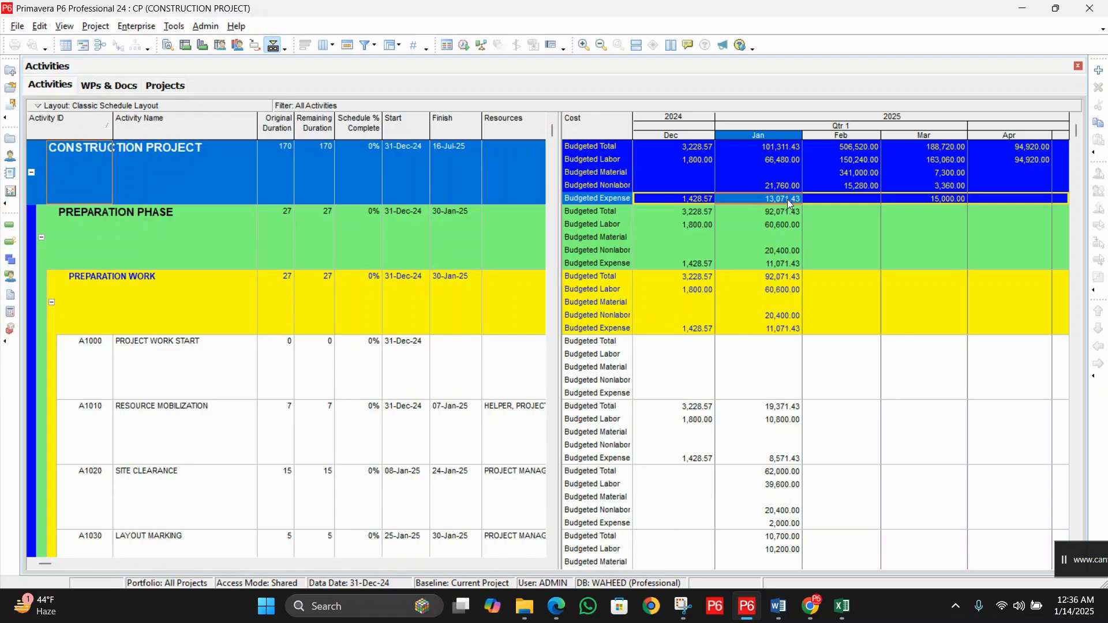
Step: Review the project's monthly budgeted total cost from February through June 2025
click(860, 151)
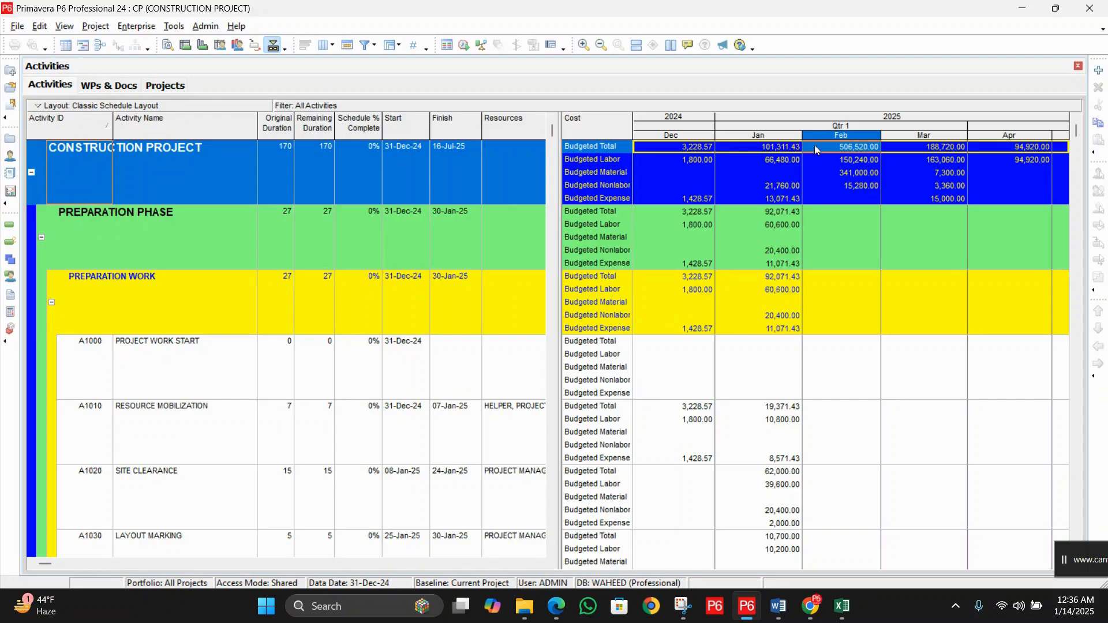
click(946, 129)
drag(947, 130, 734, 129)
click(941, 133)
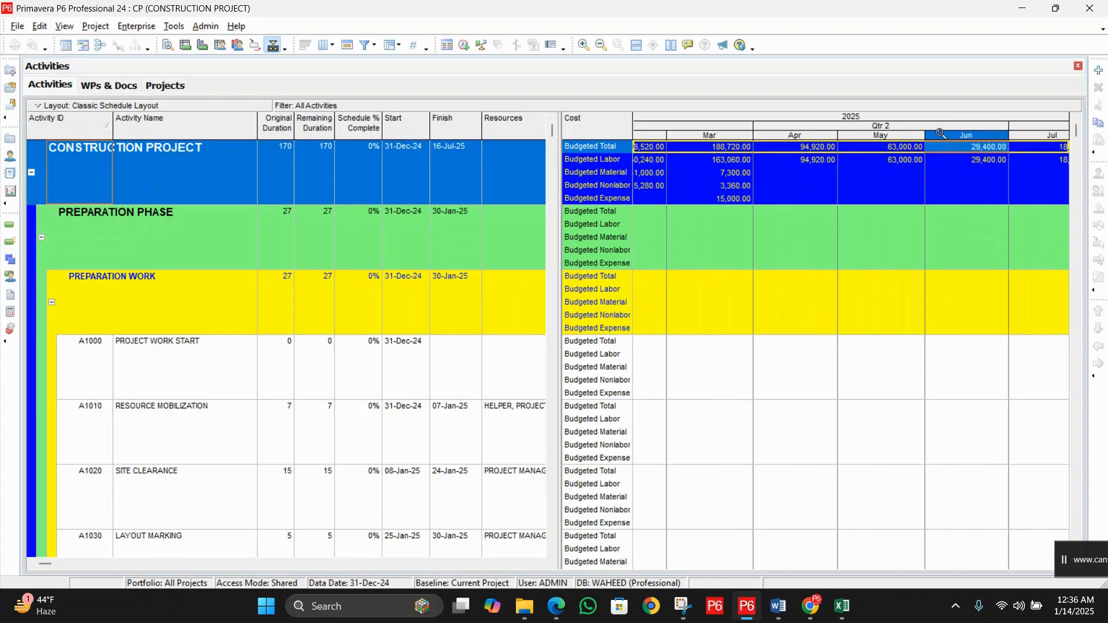
drag(928, 131, 980, 129)
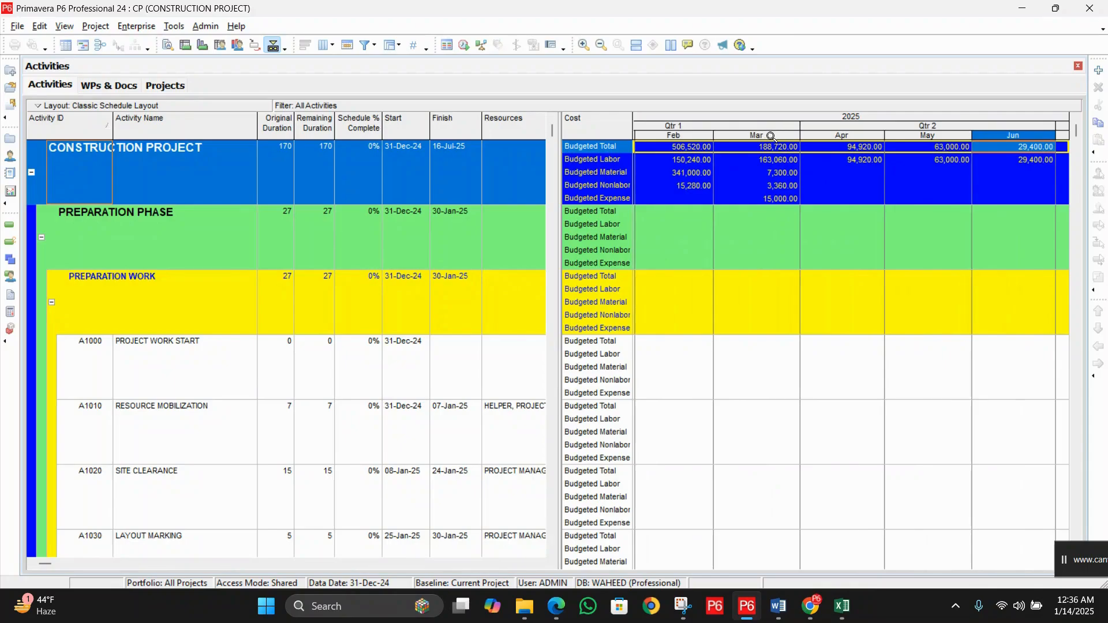
Step: Compare the project's budgeted total, labor and nonlabor costs for January and February 2025
drag(732, 129, 912, 126)
click(739, 161)
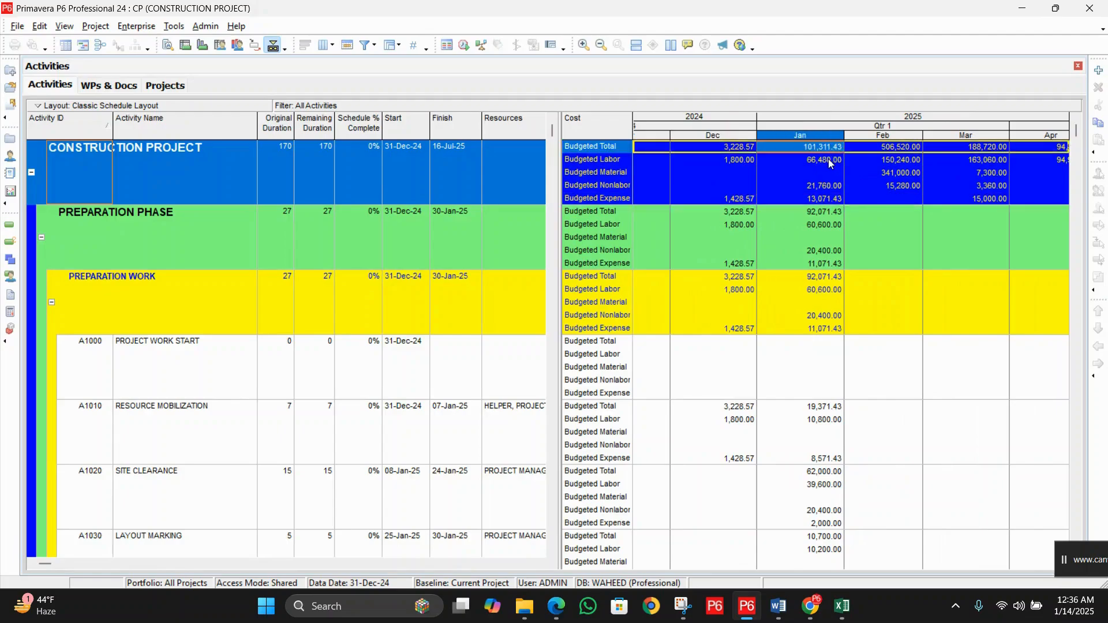
click(829, 185)
click(904, 148)
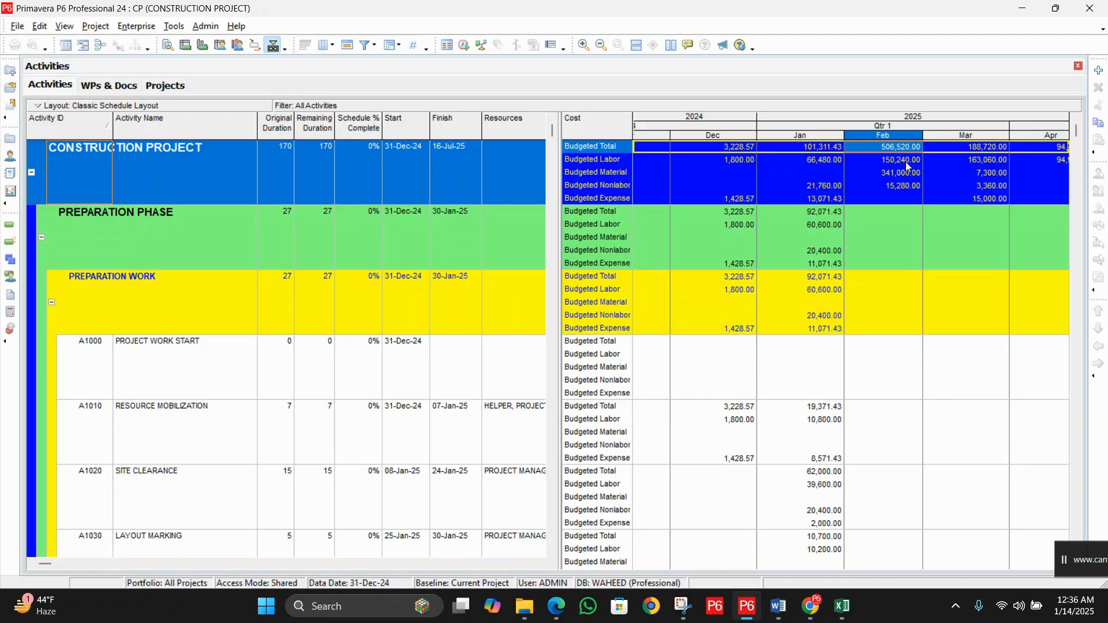
click(906, 165)
click(907, 185)
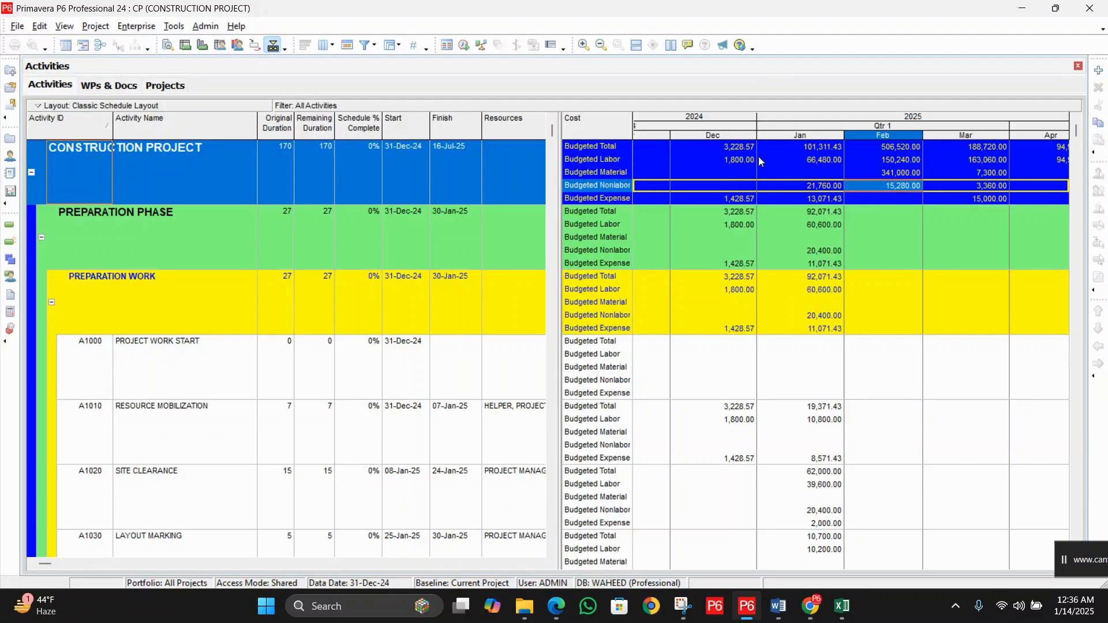
Step: Check RESOURCE MOBILIZATION's budgeted total and labor costs for December and January against its start and finish dates
scroll(344, 332, down, 1)
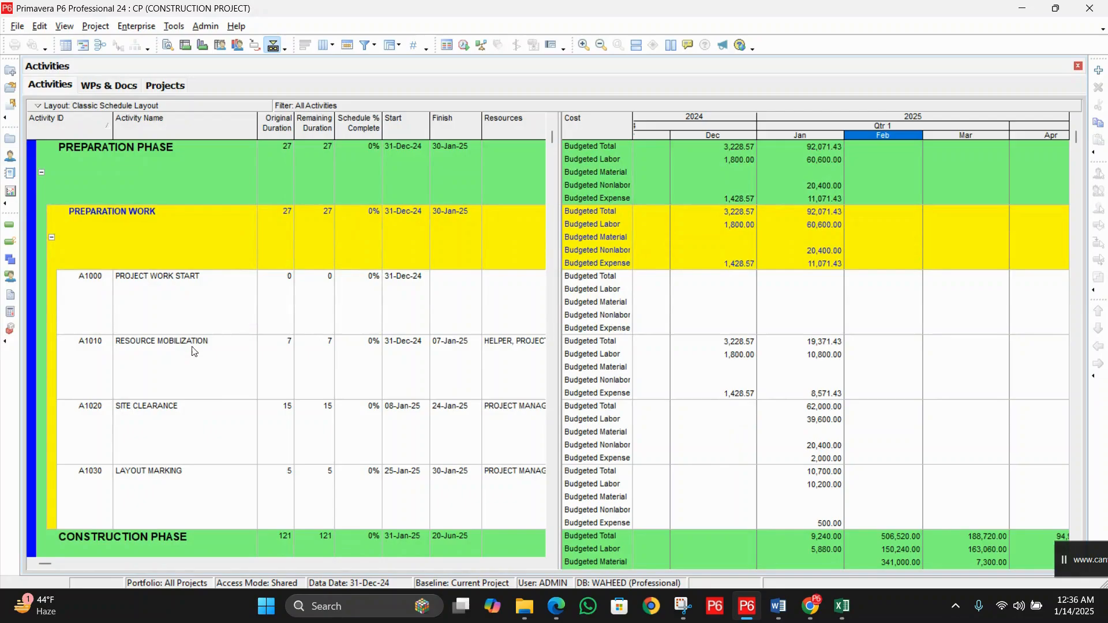
click(164, 359)
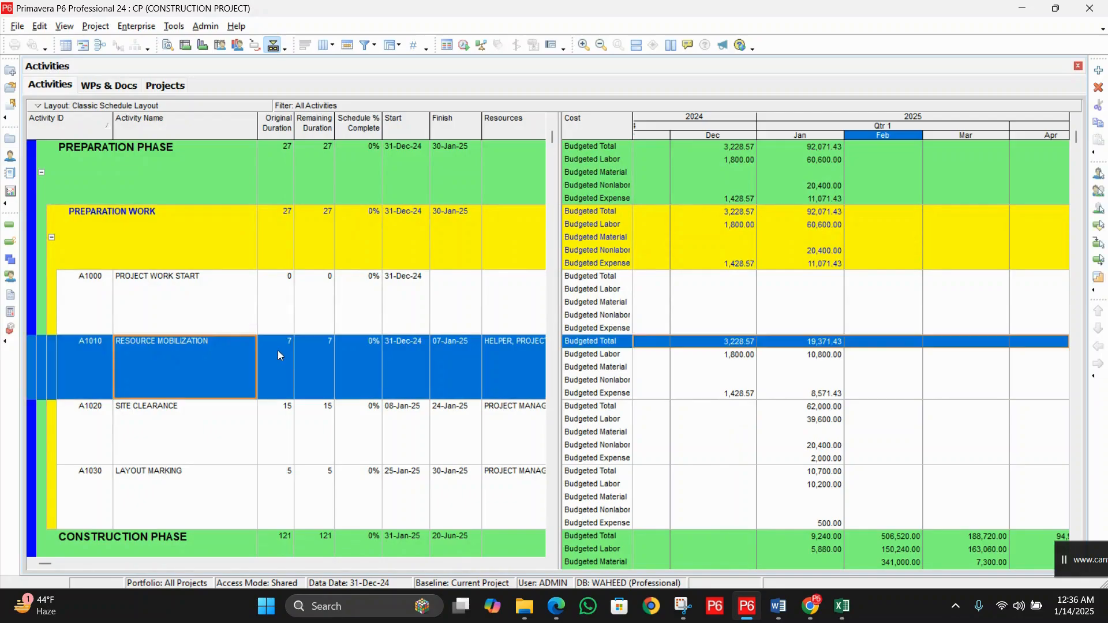
click(734, 343)
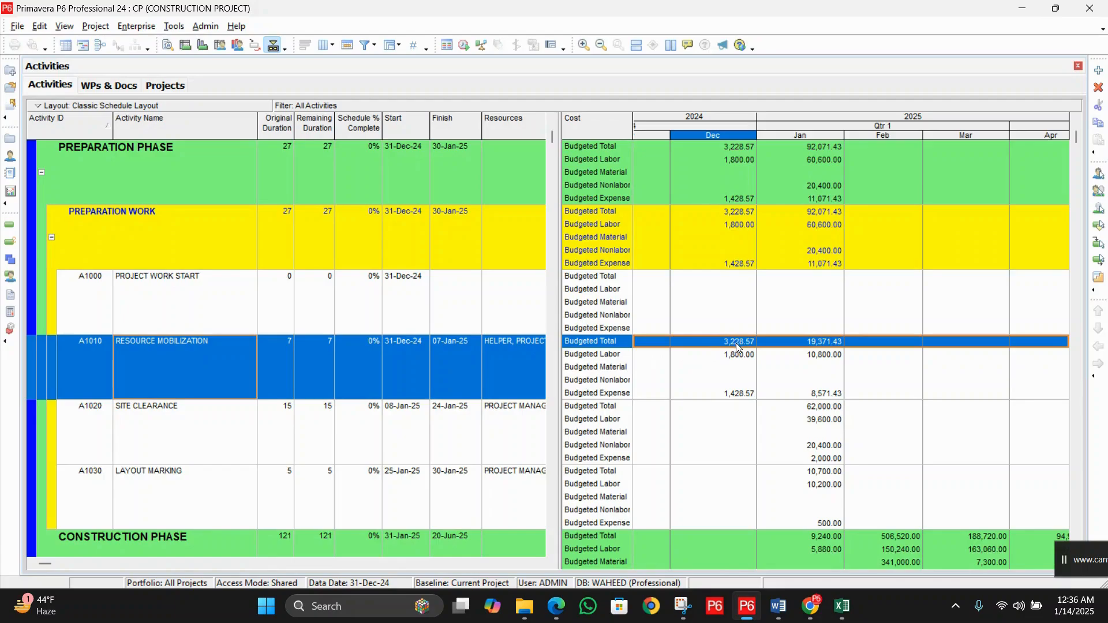
click(819, 346)
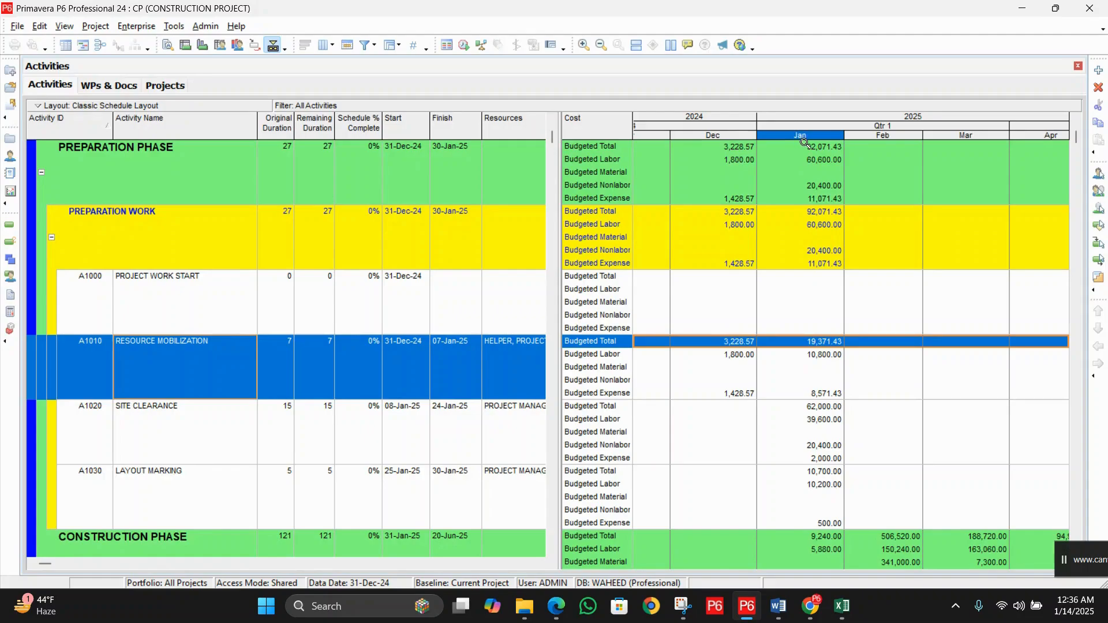
click(730, 357)
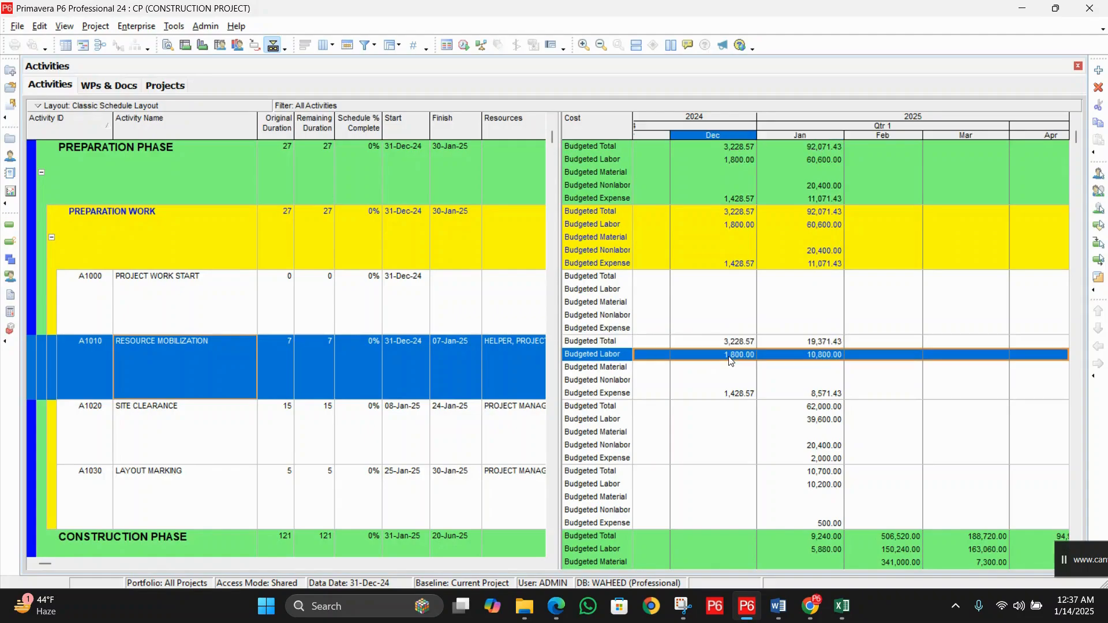
click(411, 344)
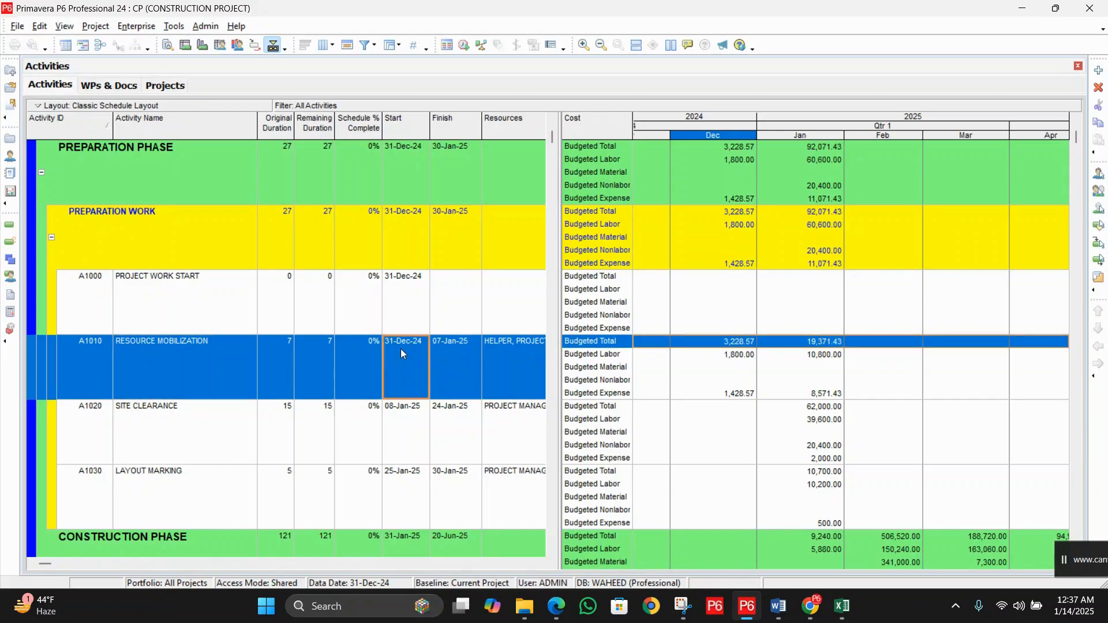
click(455, 352)
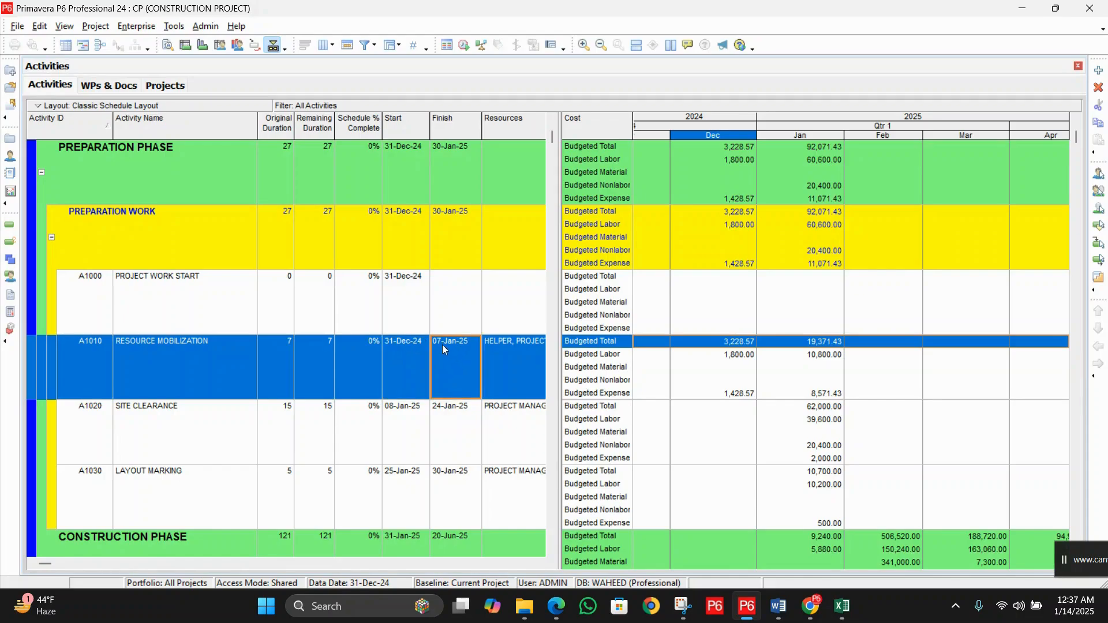
Step: Go through RESOURCE MOBILIZATION's budgeted labor, material, nonlabor and expense costs for December 2024
click(696, 356)
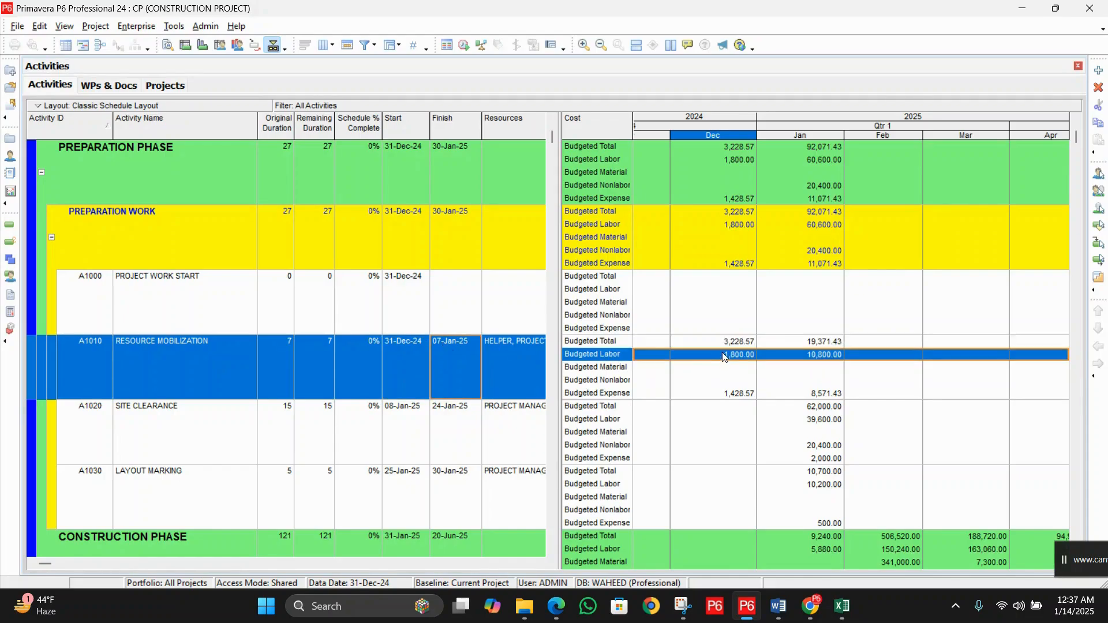
click(731, 368)
click(733, 382)
click(732, 392)
key(Up)
key(Up)
key(Up)
key(Up)
key(Down)
key(Down)
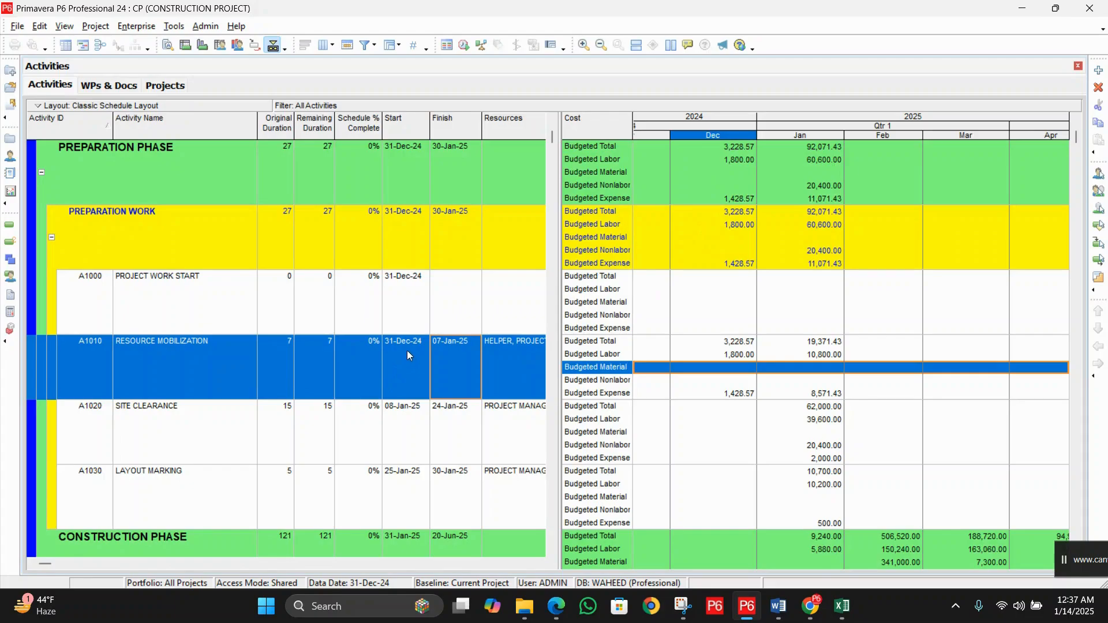
Step: Compare RESOURCE MOBILIZATION's December total cost with its components, and check its January labor and nonlabor costs
click(737, 381)
click(737, 369)
click(736, 353)
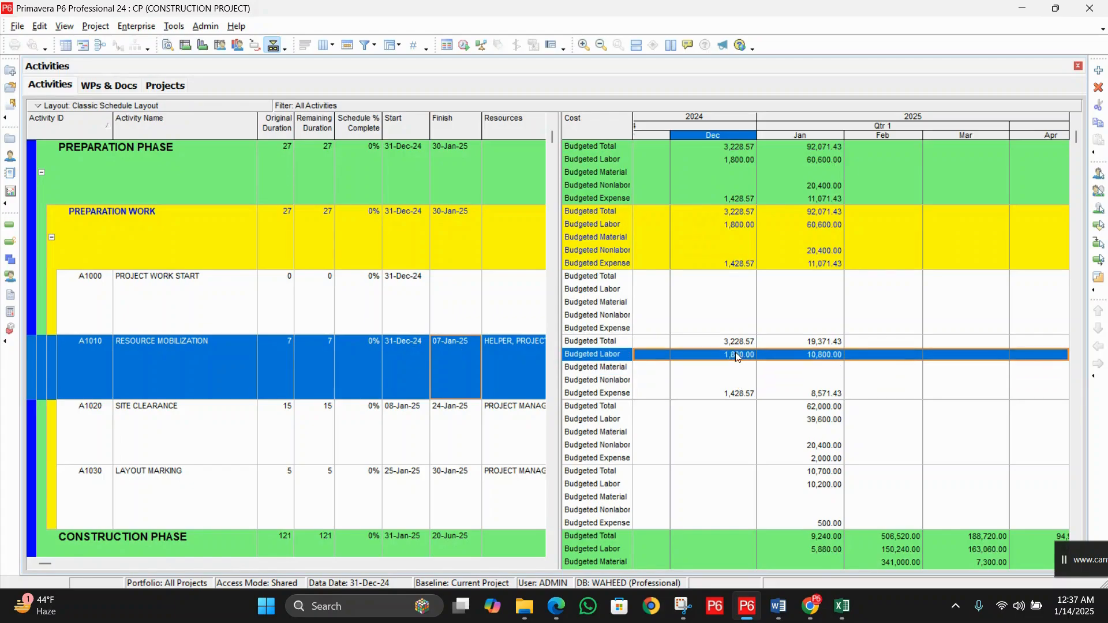
click(736, 343)
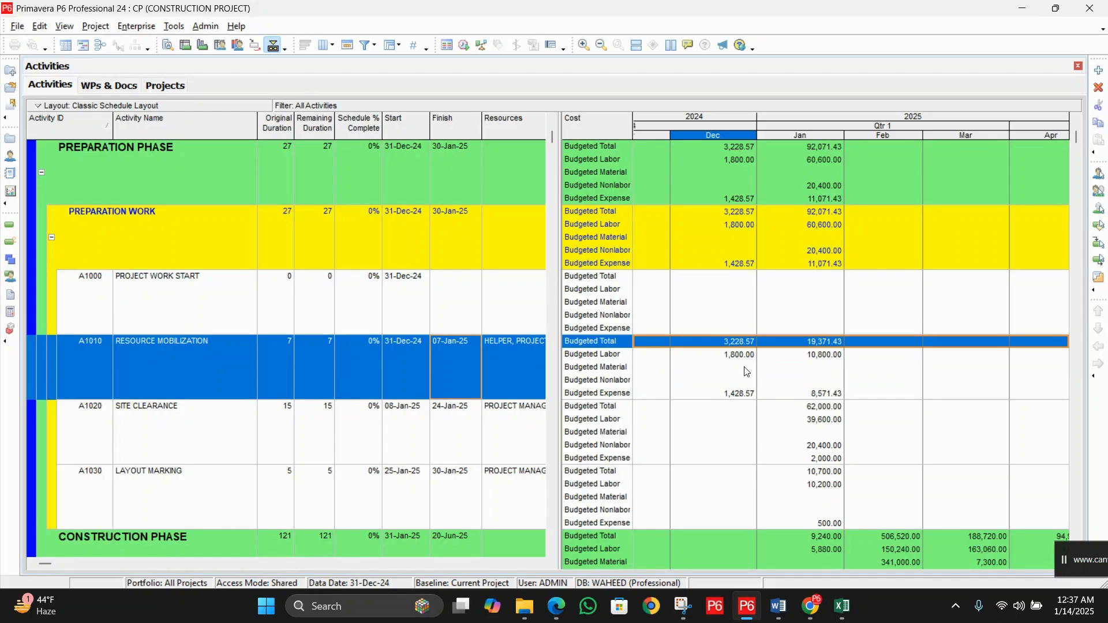
click(744, 369)
click(743, 381)
click(817, 354)
click(820, 382)
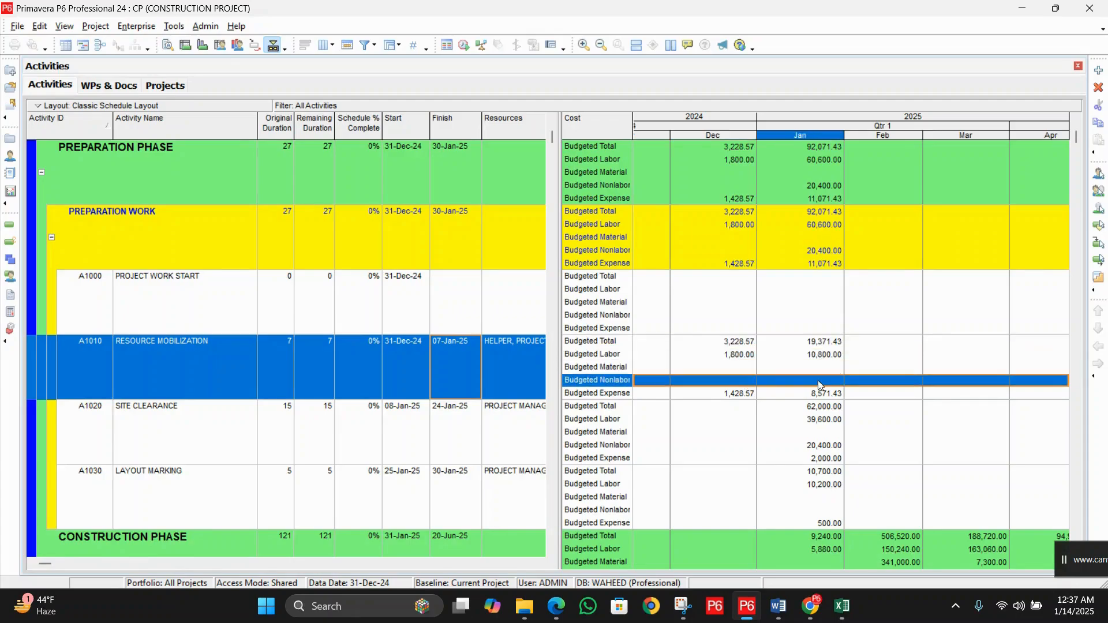
Step: Recheck the whole project's budgeted total, nonlabor and expense costs for January 2025
scroll(820, 384, down, 3)
scroll(821, 389, up, 4)
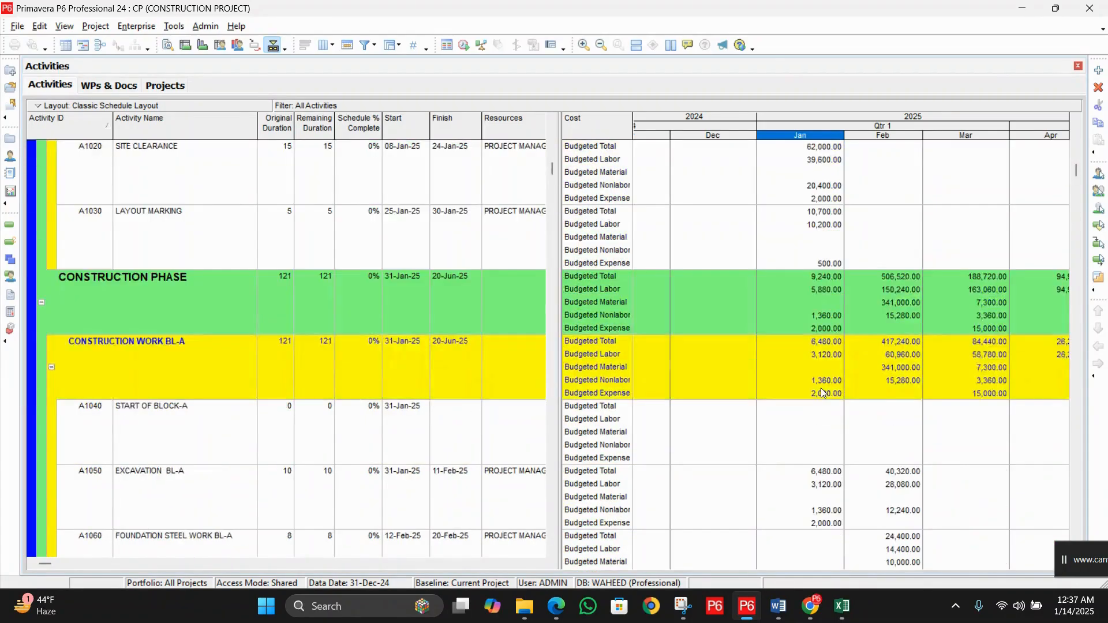
click(822, 154)
click(835, 186)
click(834, 199)
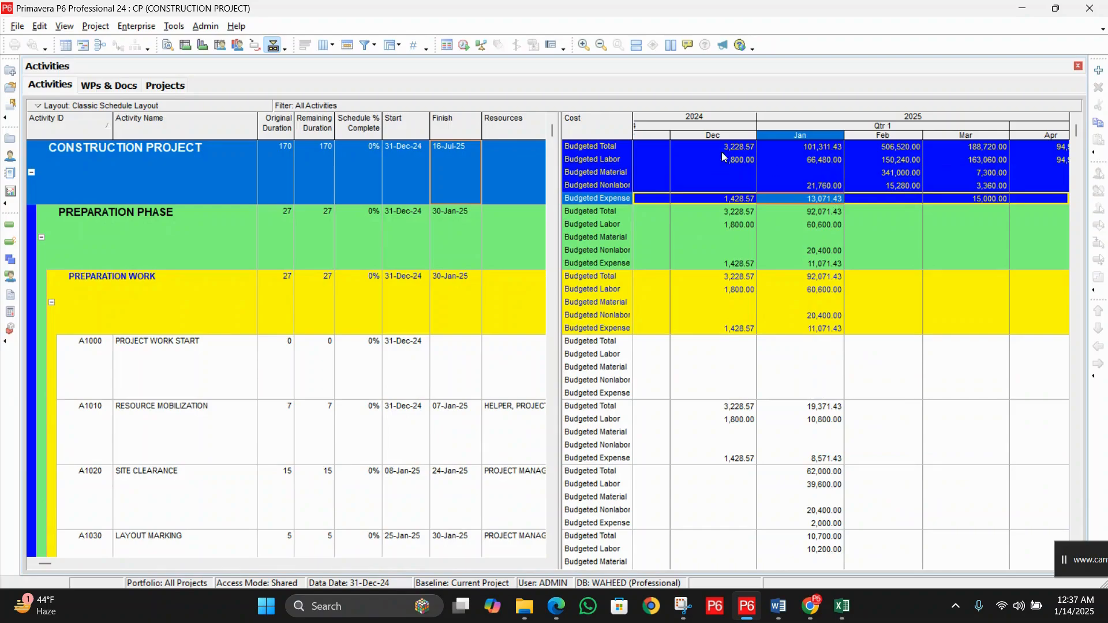
Step: Remove the budgeted total, labor, material, nonlabor and expense cost fields from the spreadsheet's selected fields
right_click(604, 126)
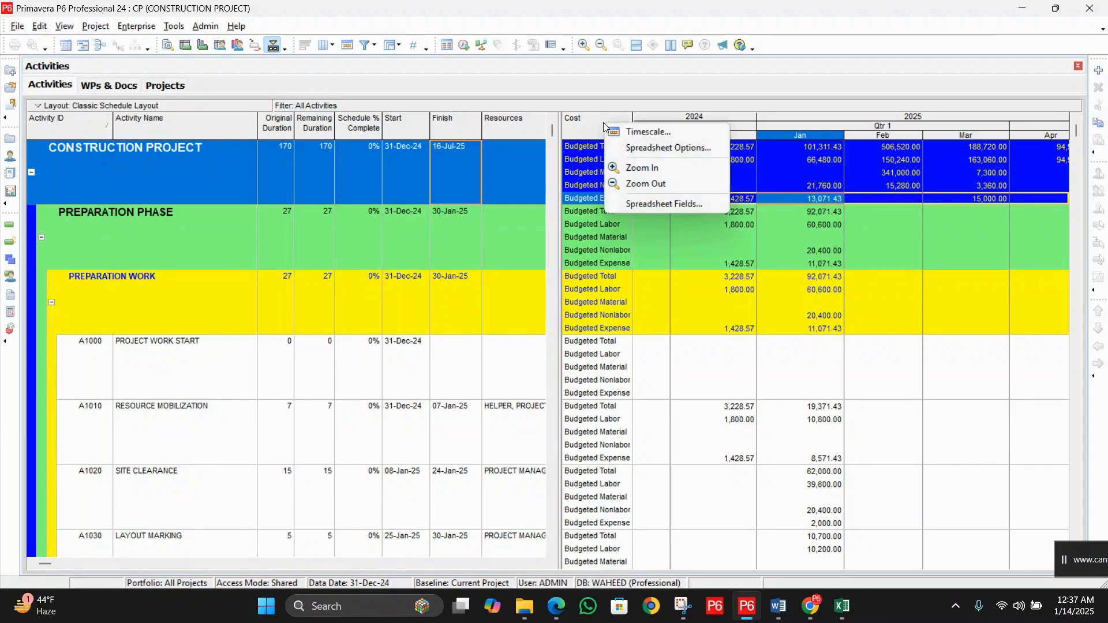
click(671, 204)
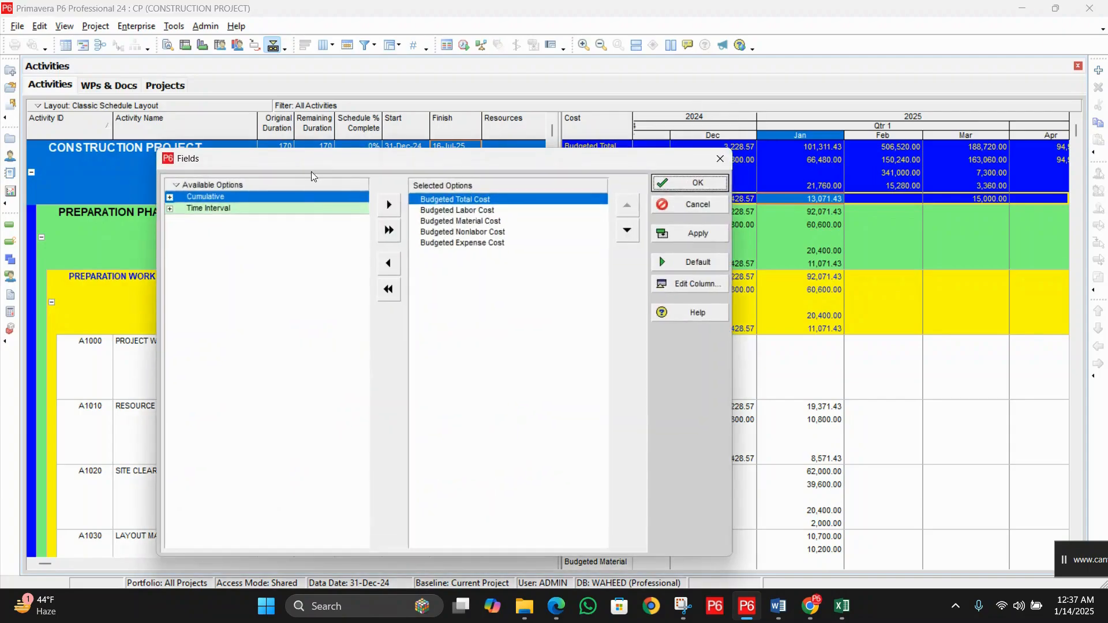
click(388, 264)
click(388, 264)
click(388, 264)
click(388, 264)
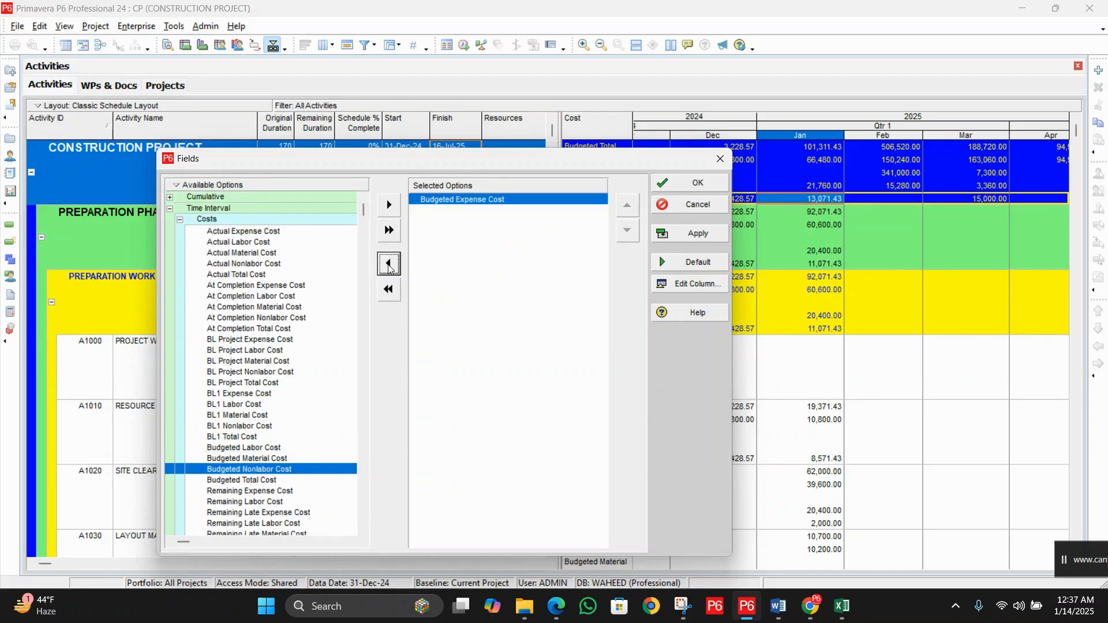
click(388, 265)
Step: Enlarge the Fields dialog and add Budgeted Nonlabor Units from the time-interval units to the selected fields
drag(418, 160, 466, 91)
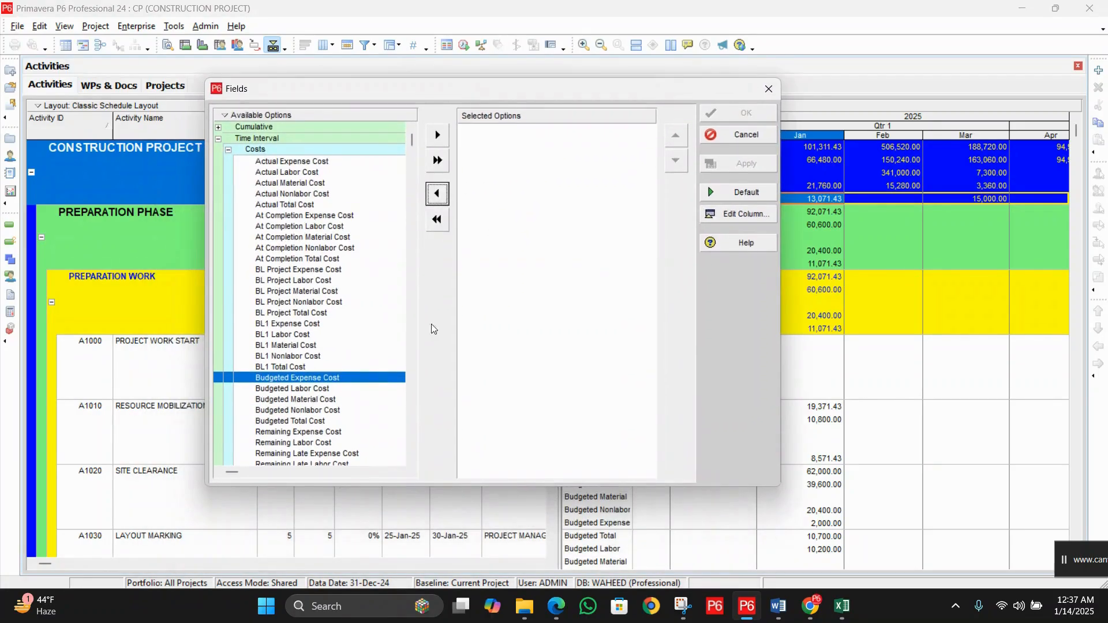
drag(777, 491, 815, 536)
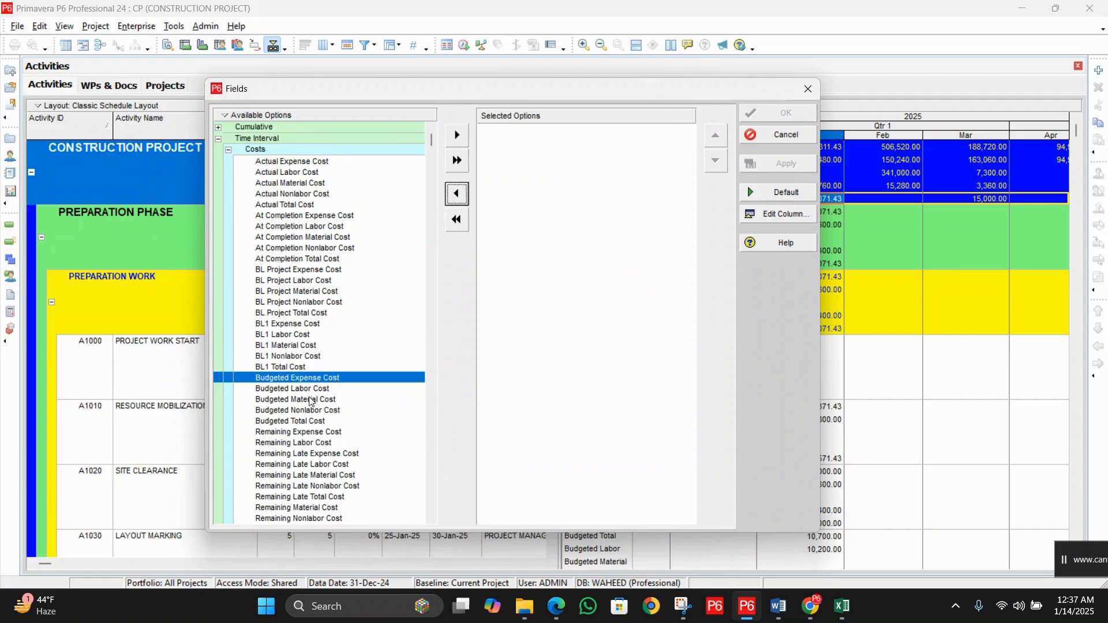
scroll(289, 391, down, 1)
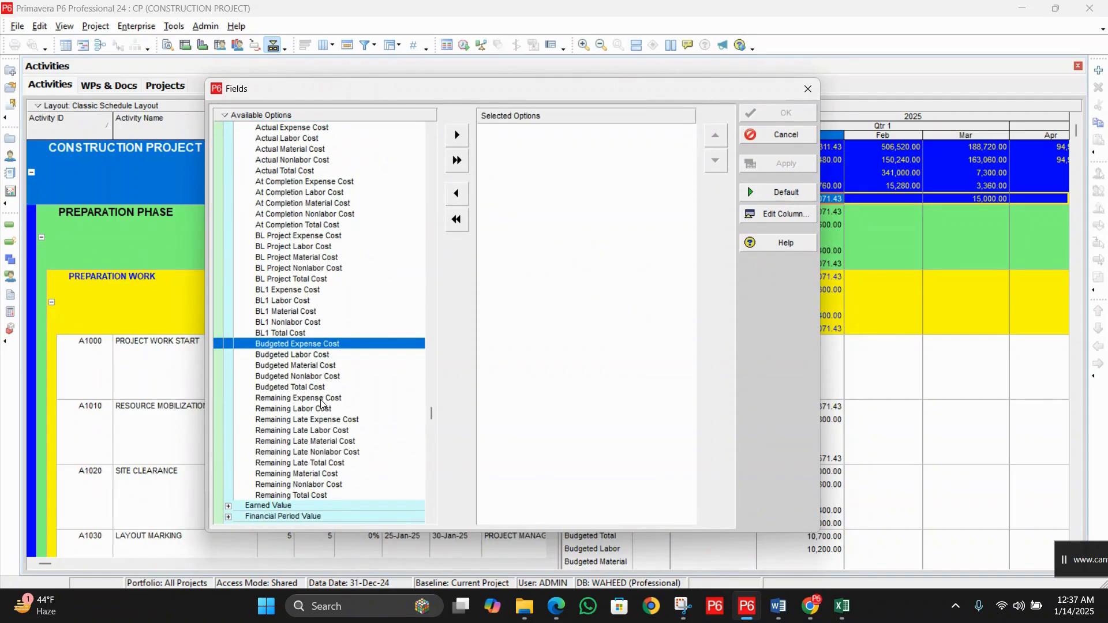
scroll(304, 271, up, 1)
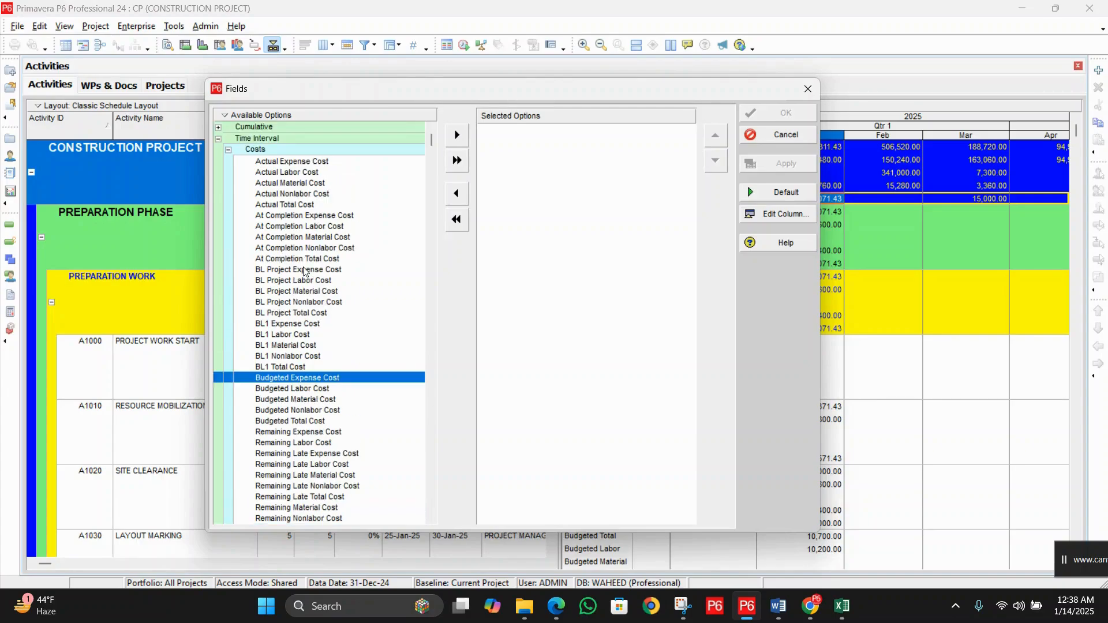
scroll(307, 345, down, 1)
scroll(307, 344, down, 1)
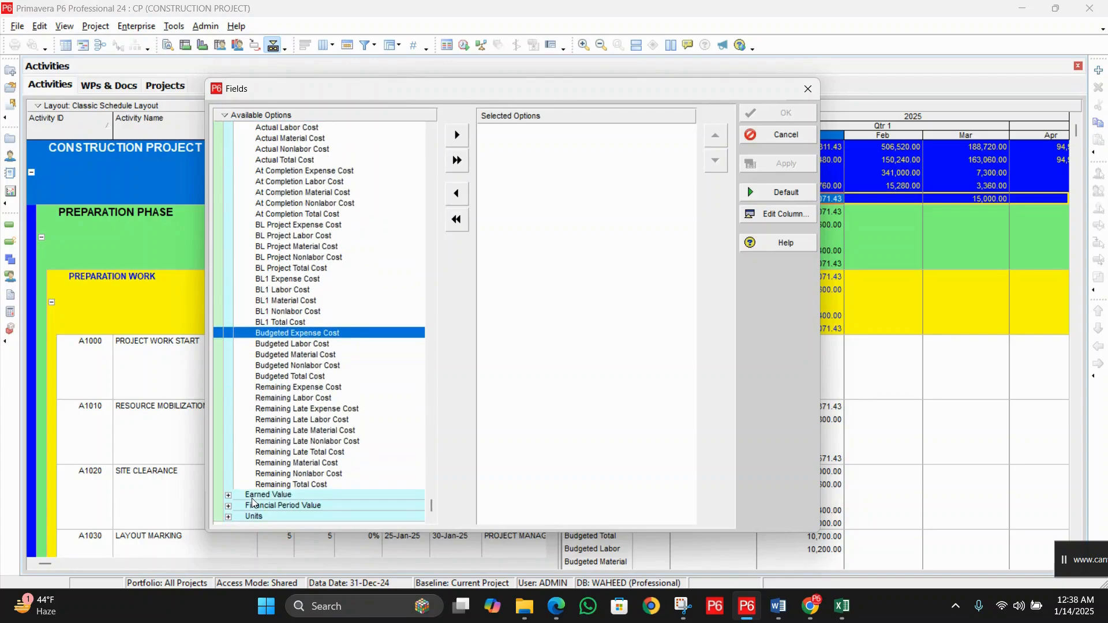
click(229, 518)
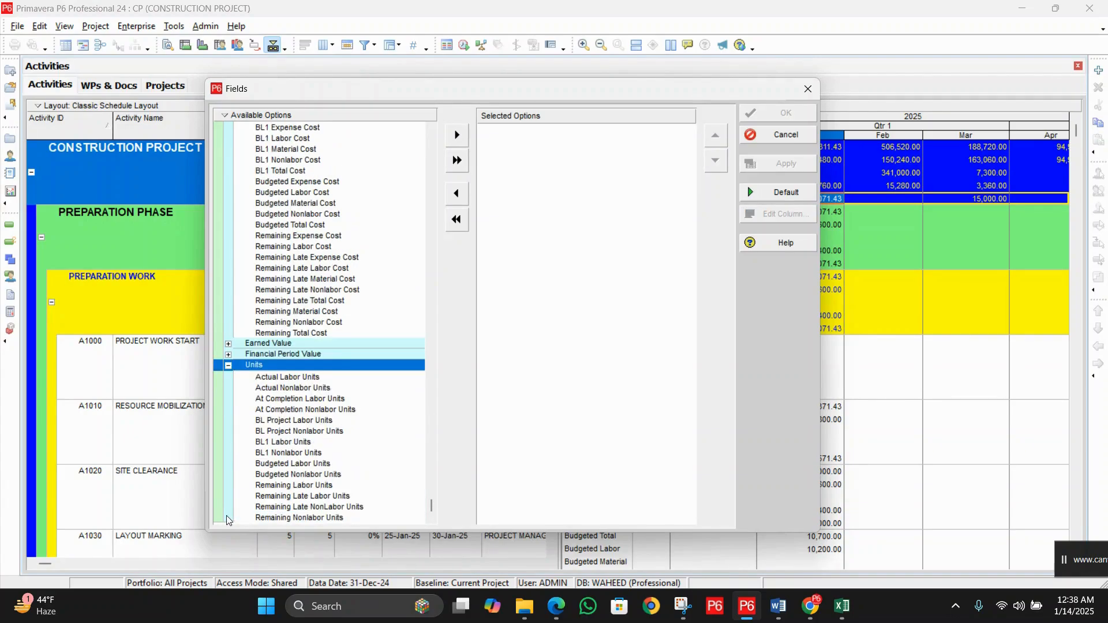
click(320, 467)
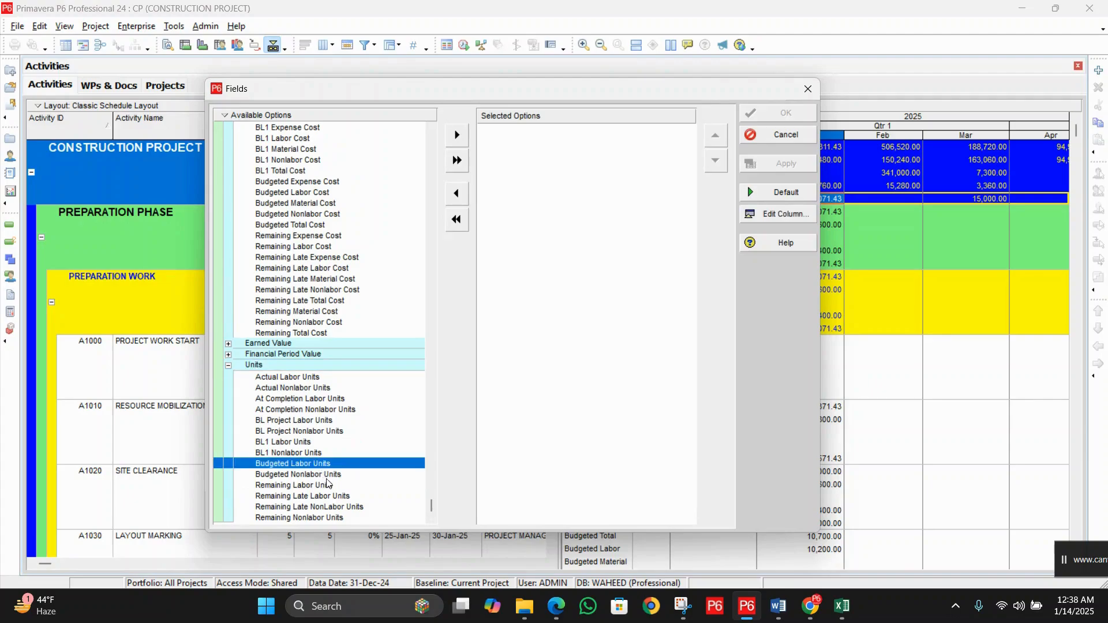
click(326, 476)
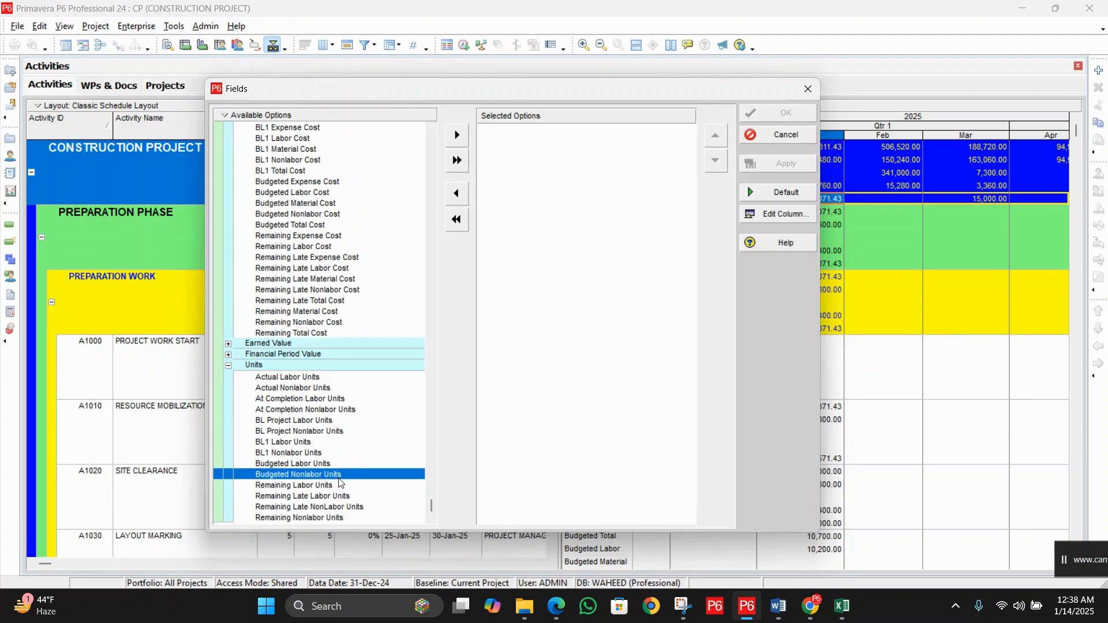
click(458, 136)
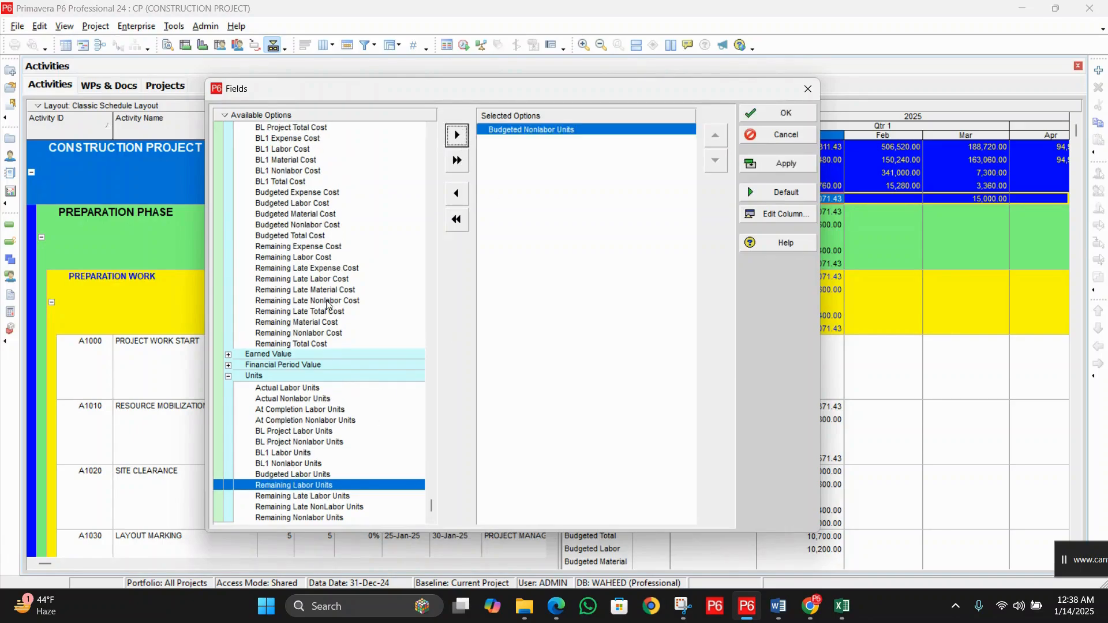
Step: Add the time-interval Budgeted Nonlabor Cost to the selected fields and apply the selection to the spreadsheet
scroll(327, 334, up, 2)
scroll(327, 340, up, 3)
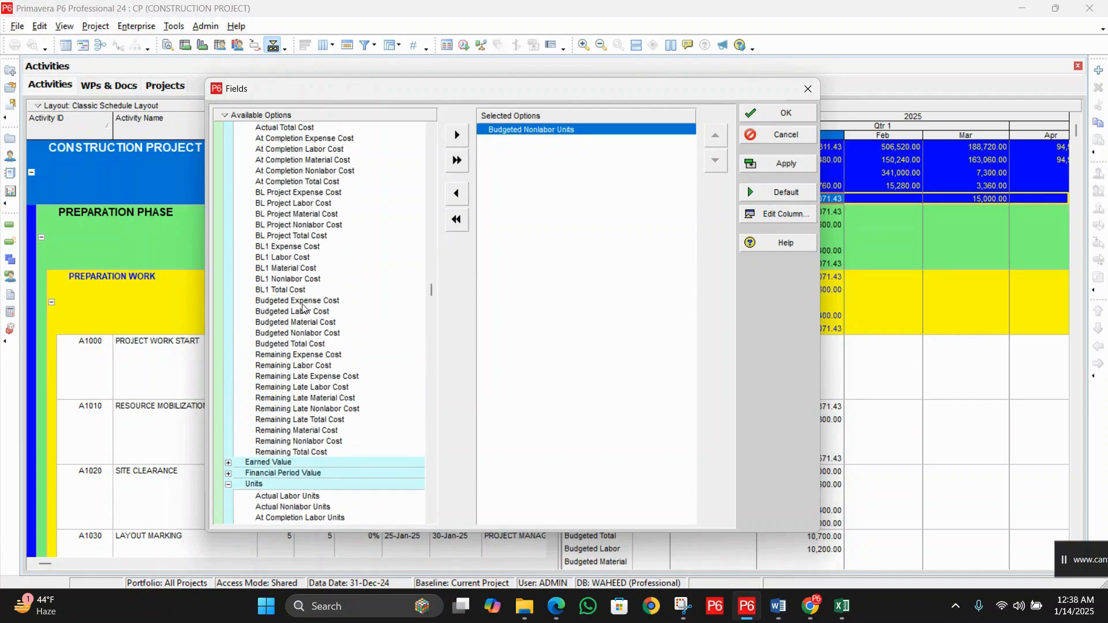
click(297, 334)
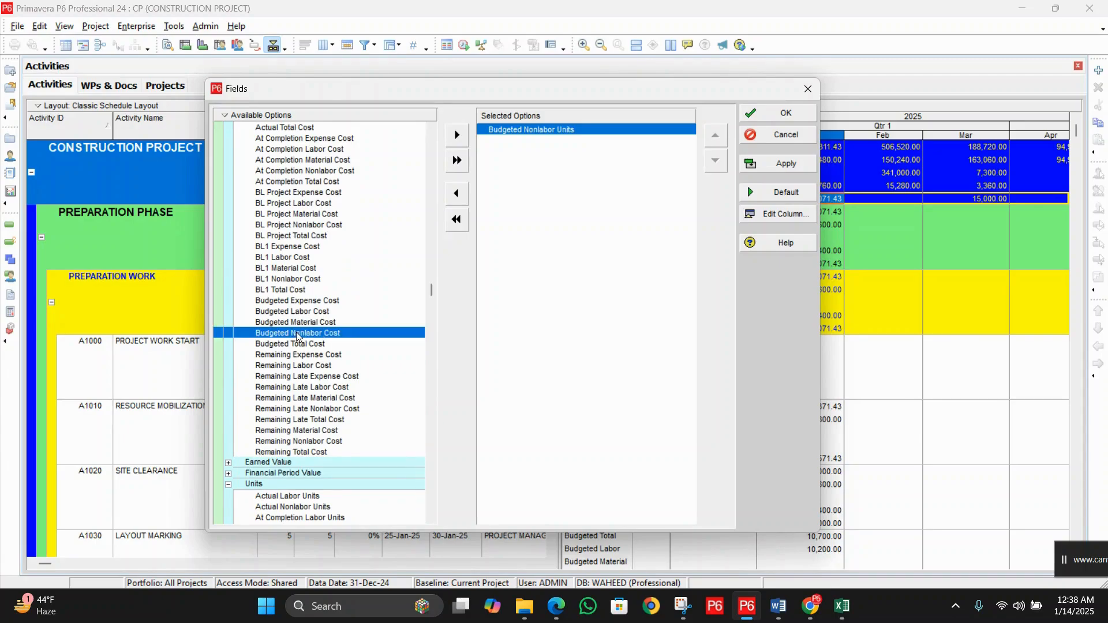
scroll(269, 465, down, 2)
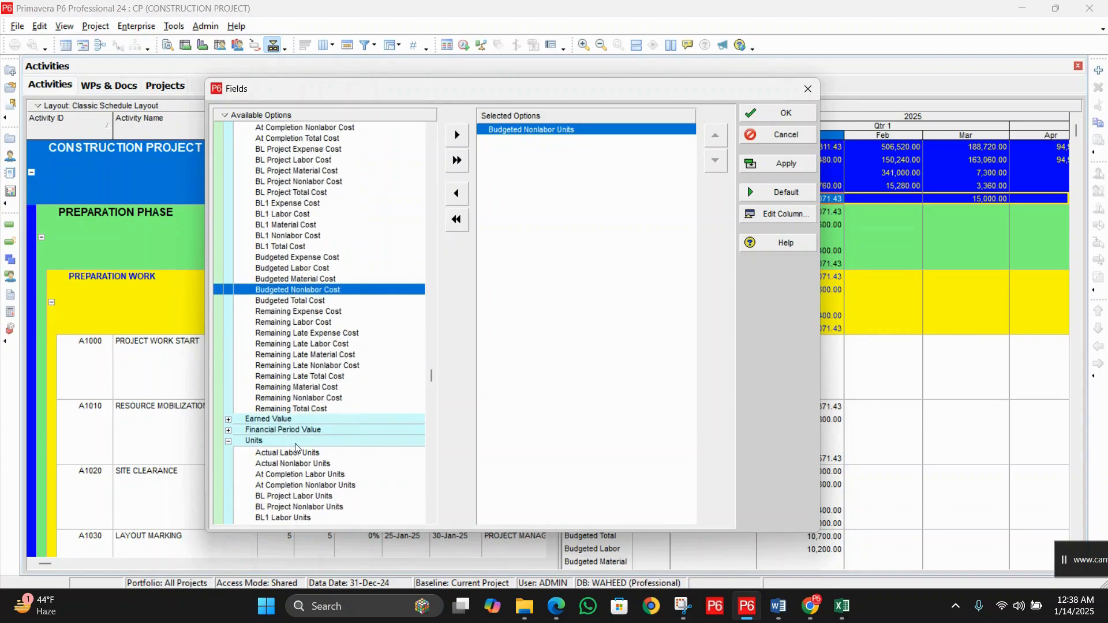
scroll(348, 268, up, 3)
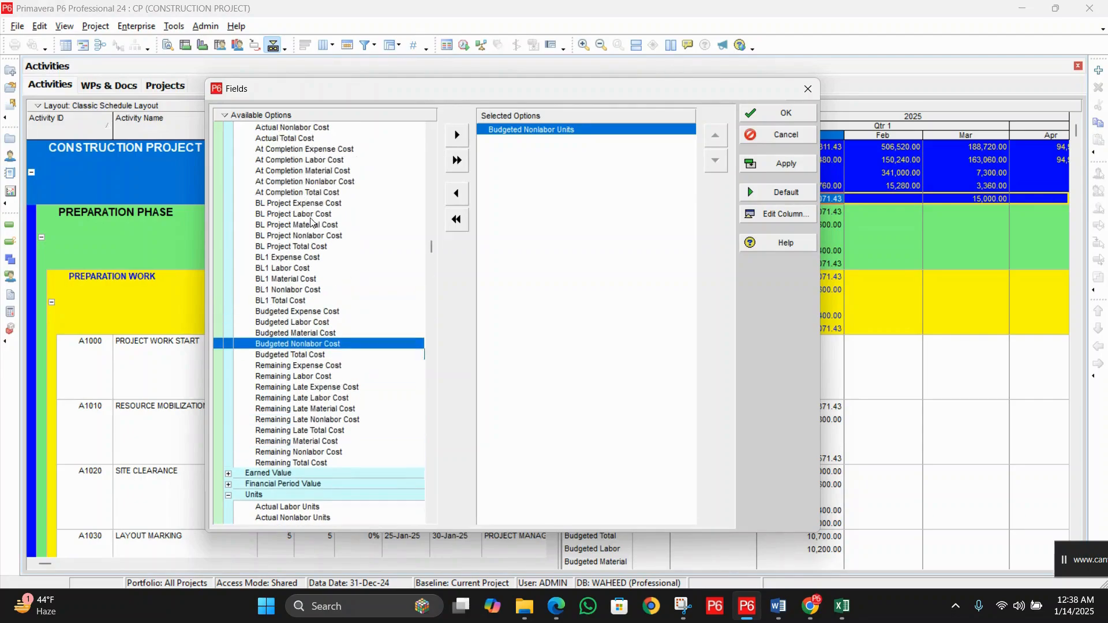
scroll(309, 225, up, 3)
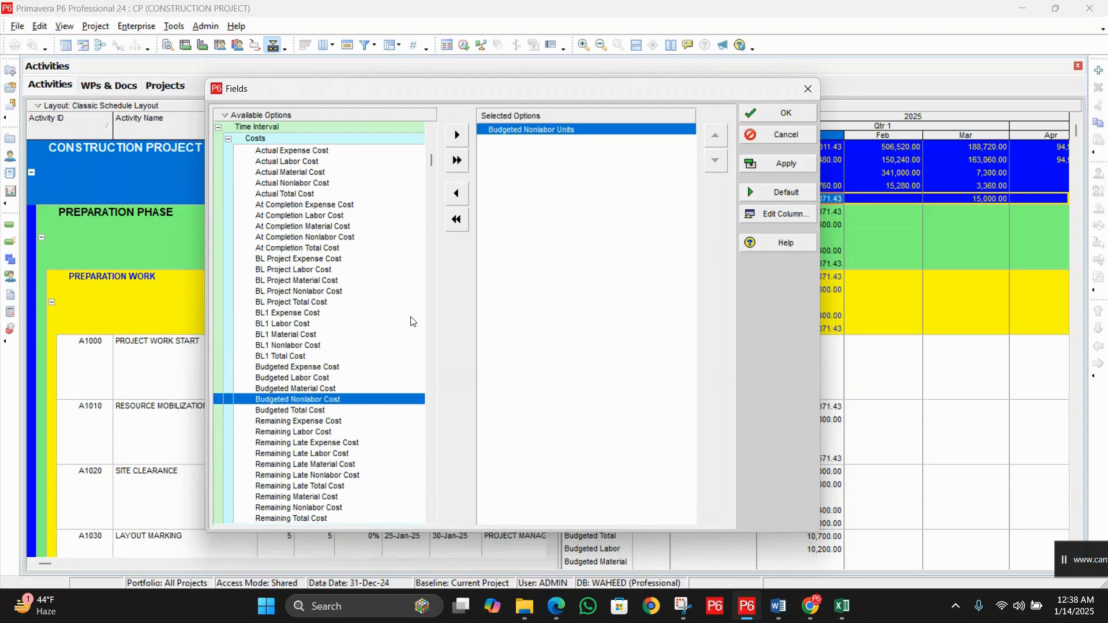
click(457, 135)
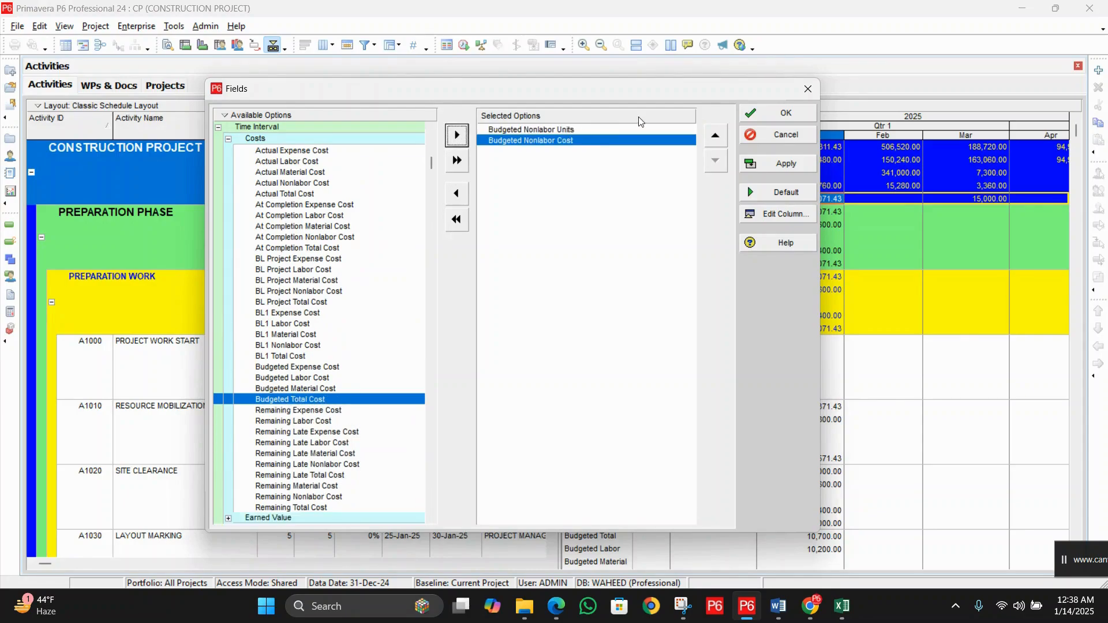
click(769, 166)
click(779, 114)
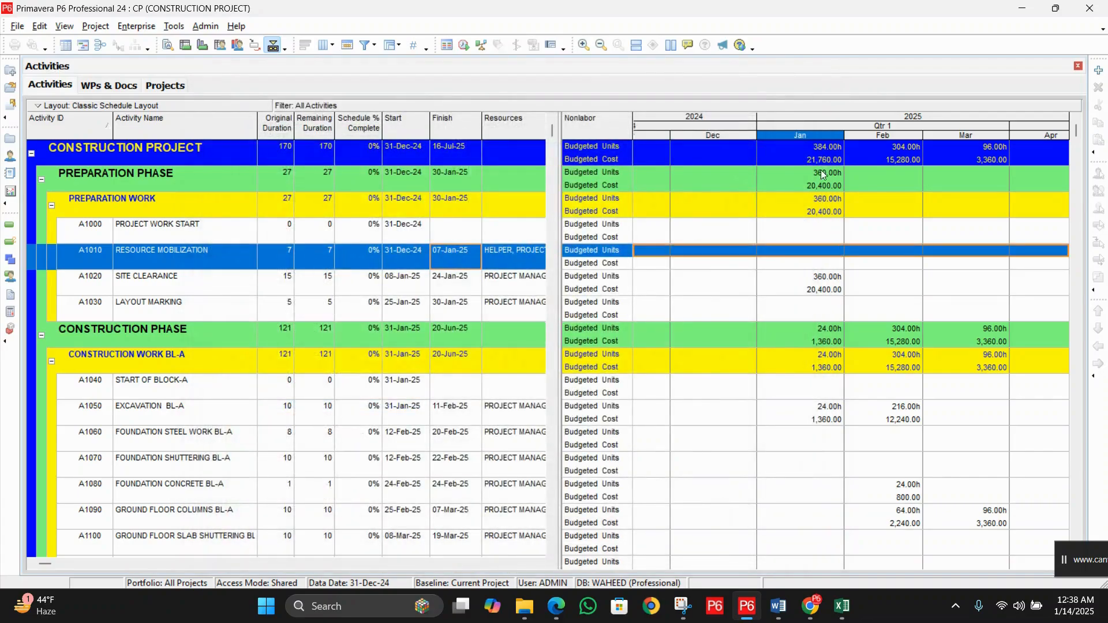
Step: Check the project's budgeted nonlabor units and cost for January, PREPARATION PHASE's January values, and the project's February nonlabor cost
click(822, 147)
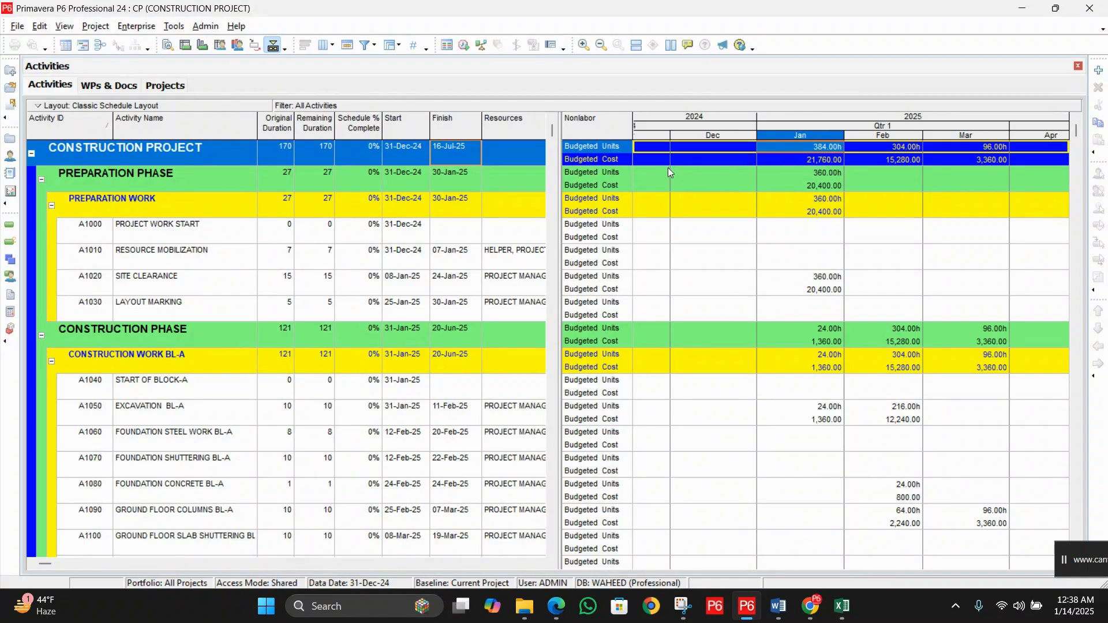
click(826, 162)
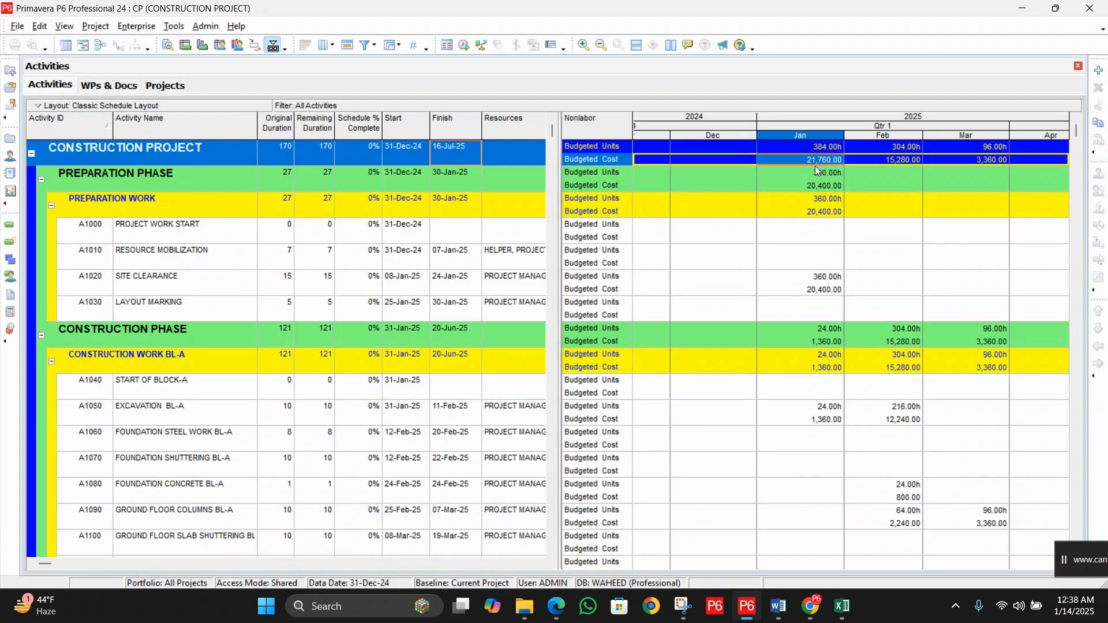
click(827, 175)
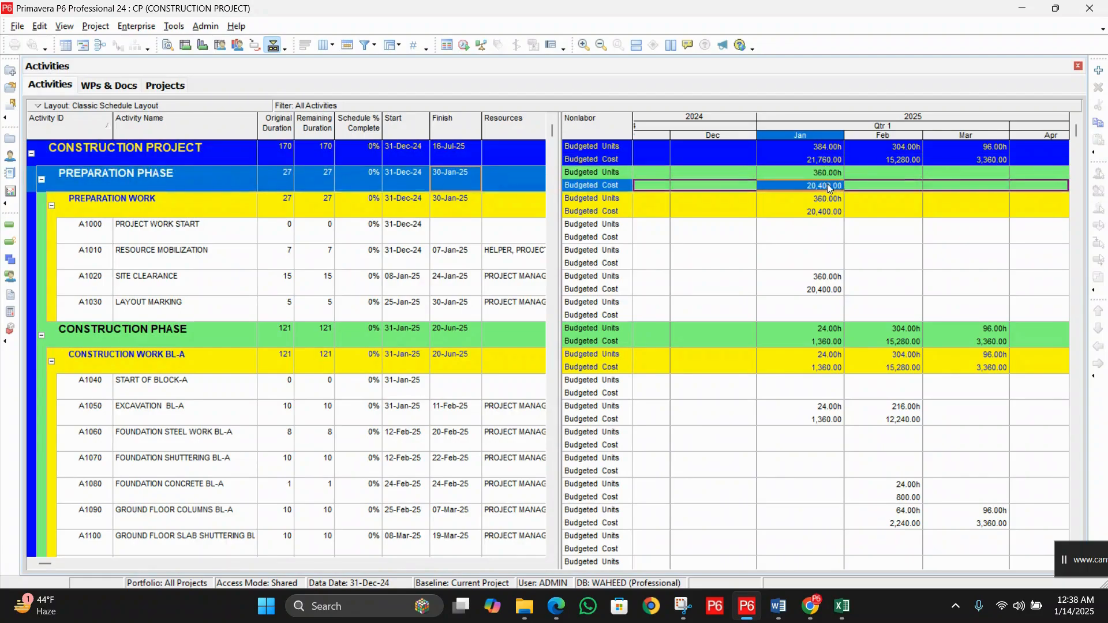
click(883, 161)
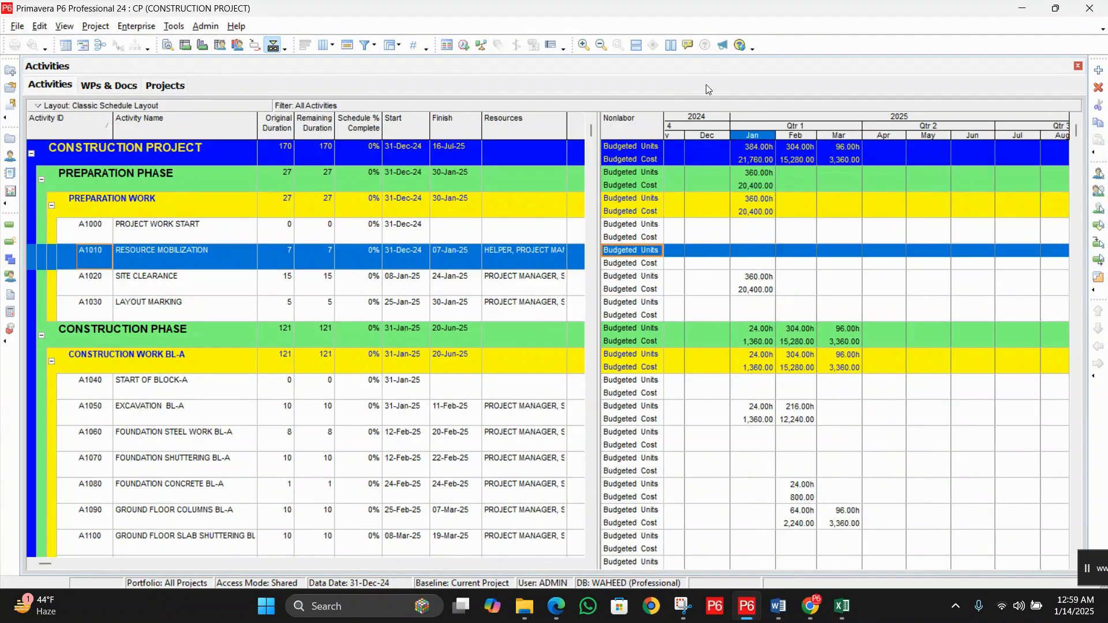
Step: Look through the time-interval Earned Value fields, and restore and apply the default spreadsheet fields
right_click(636, 134)
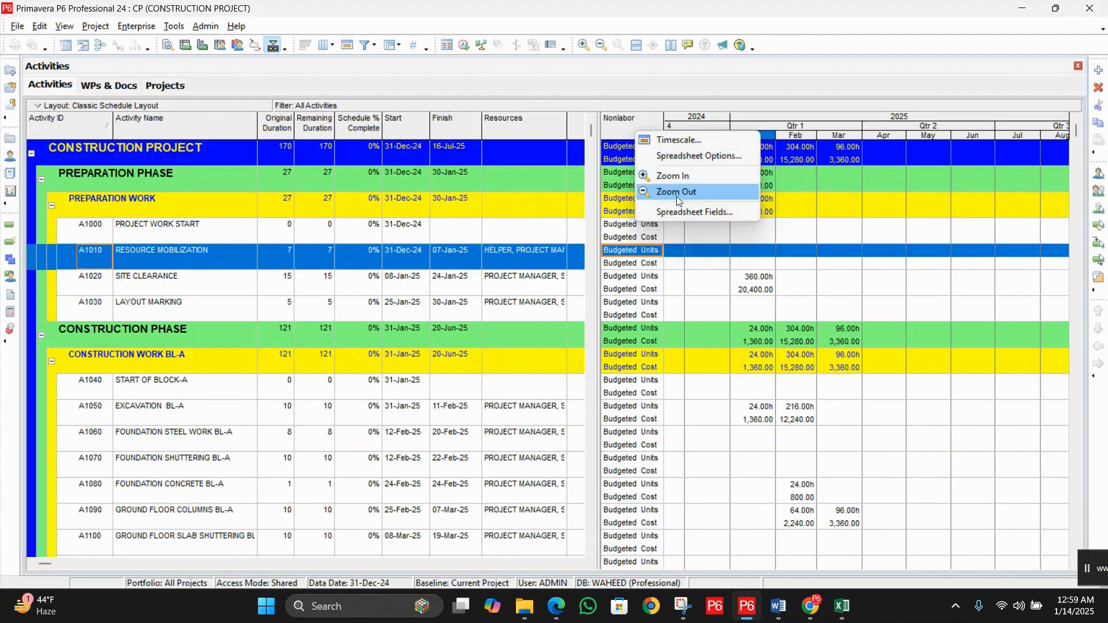
click(686, 213)
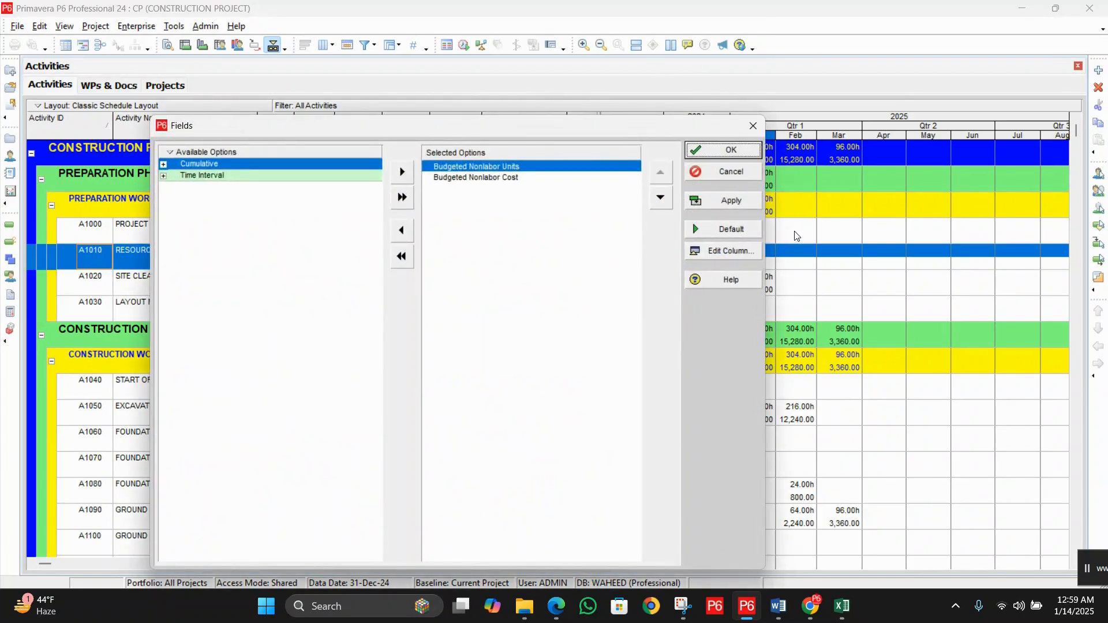
click(165, 176)
click(174, 199)
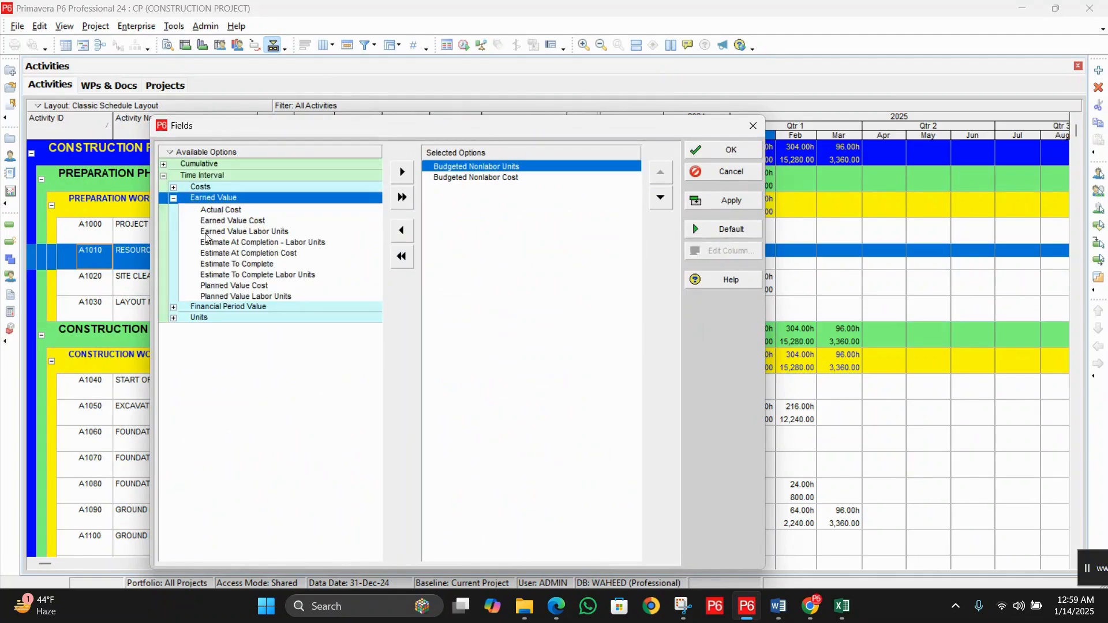
click(174, 199)
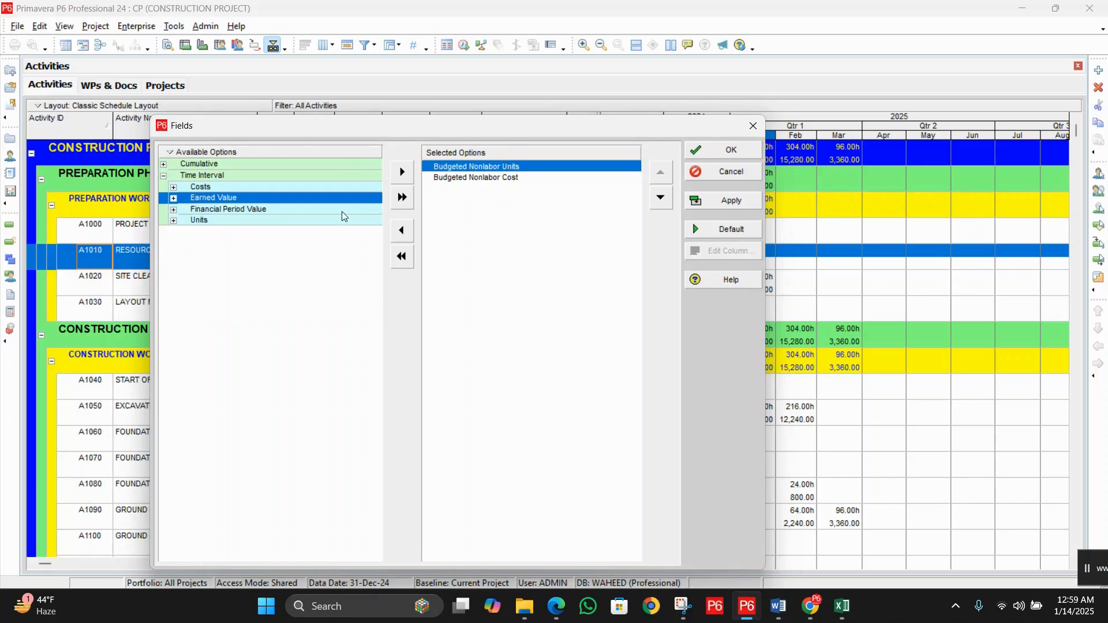
click(715, 231)
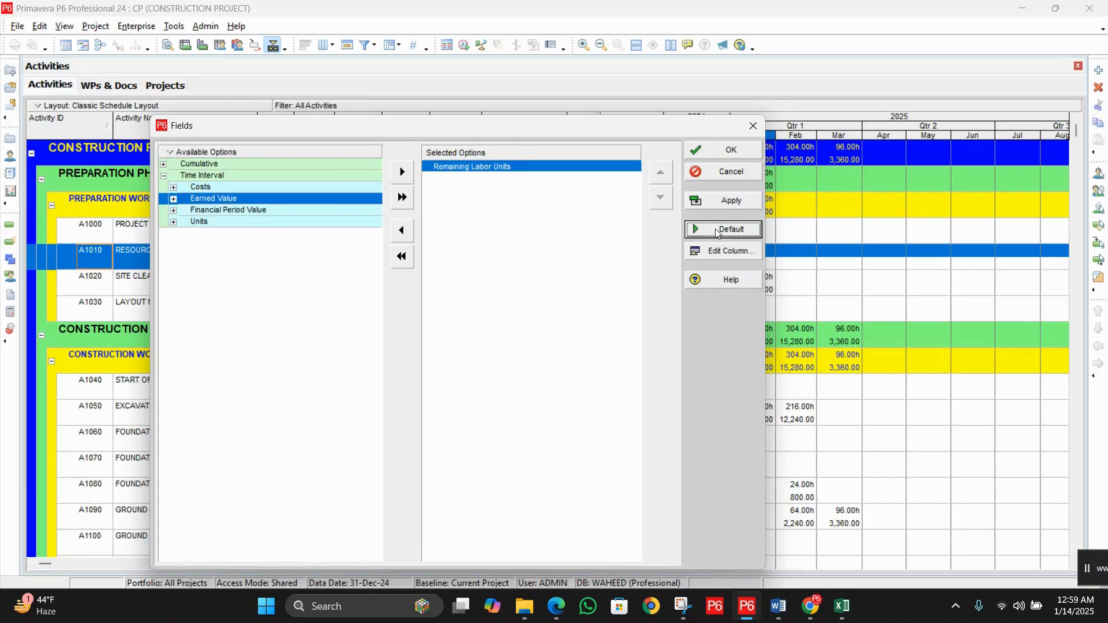
click(728, 201)
click(733, 151)
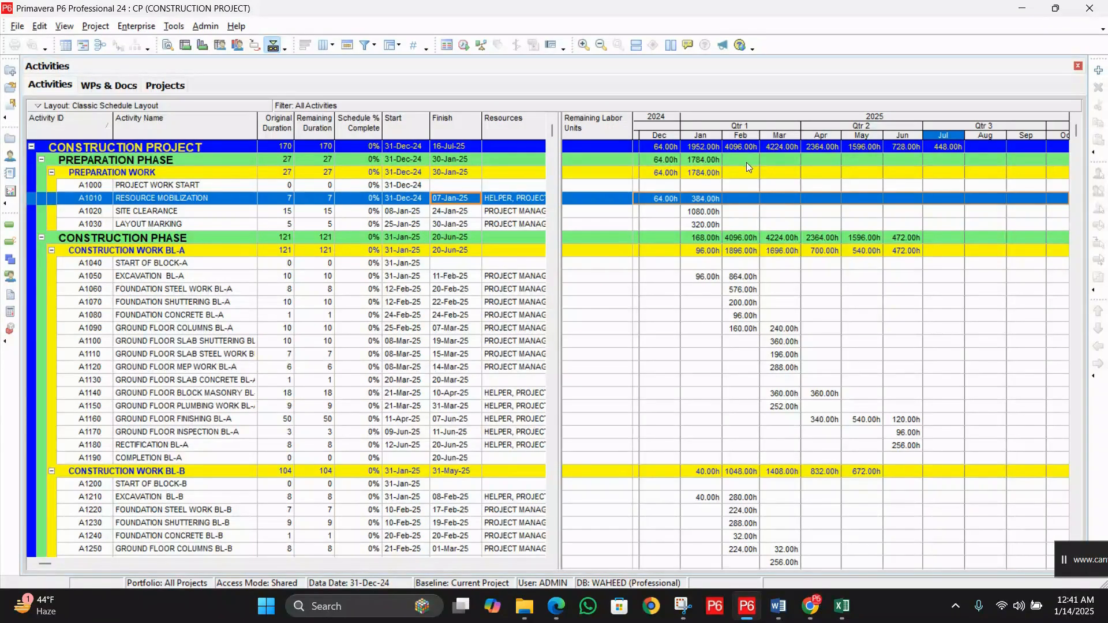
Step: Show the Activity Usage Spreadsheet as the bottom layout and widen its activity table to include the Resources column
click(64, 26)
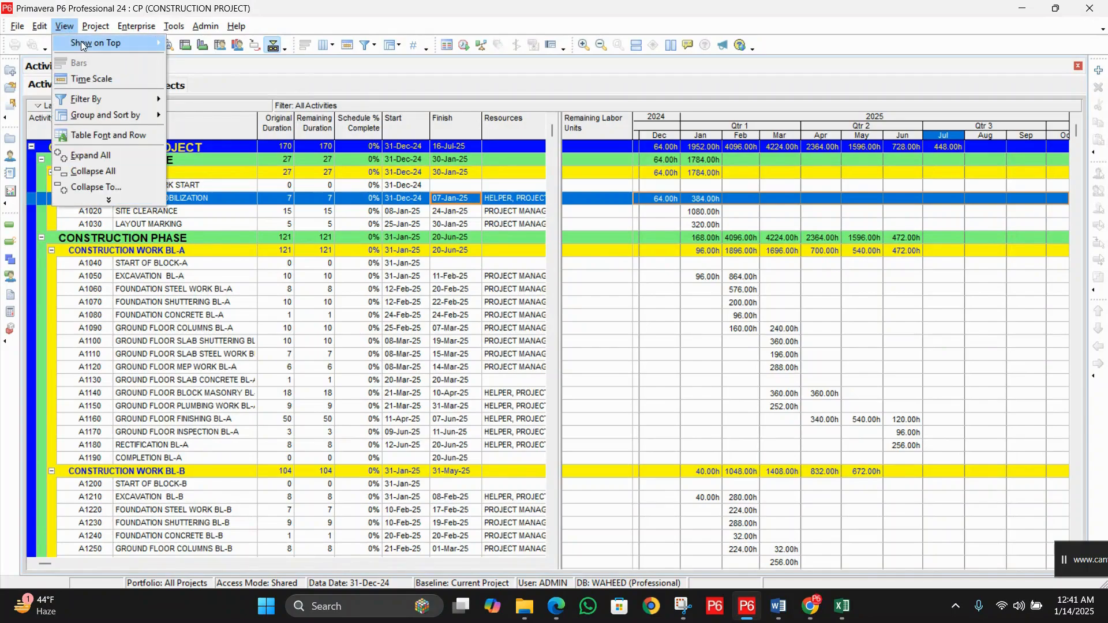
mouse_move(81, 44)
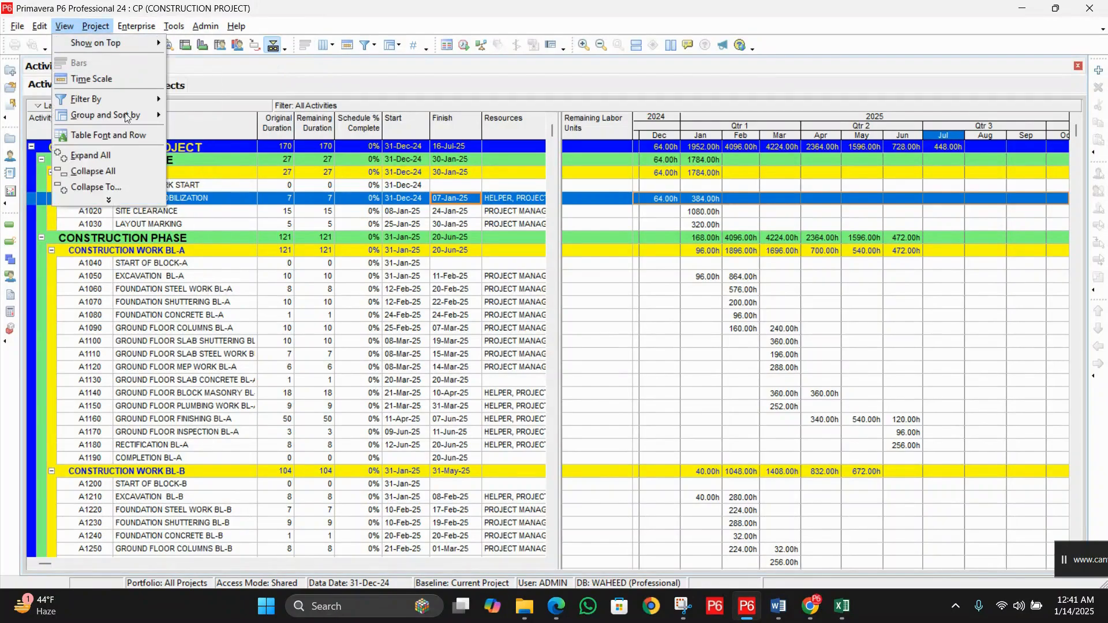
click(106, 202)
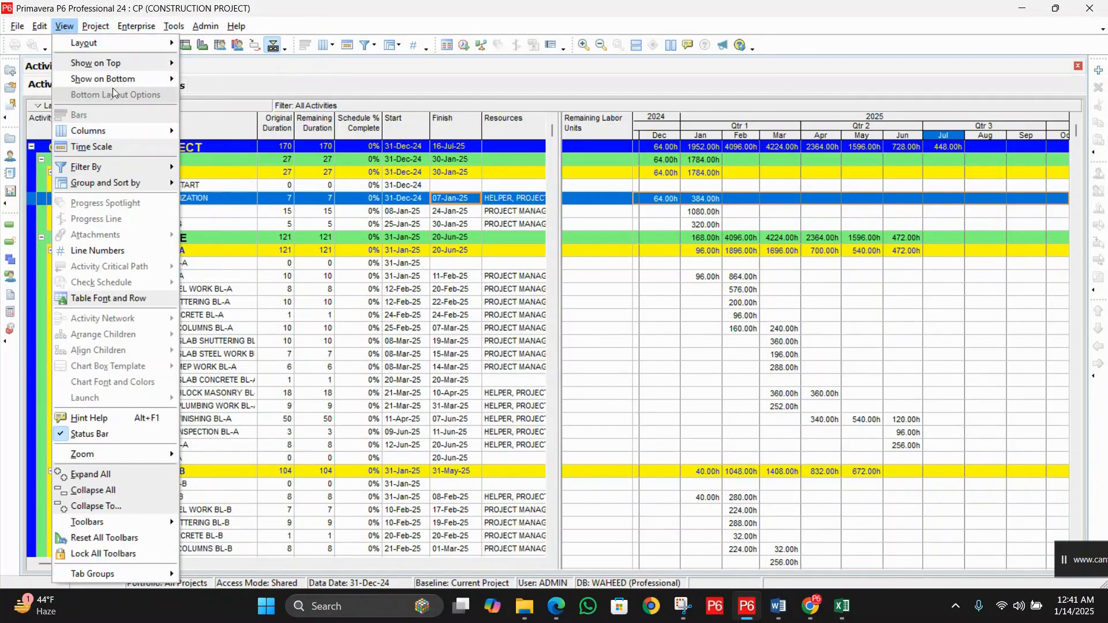
mouse_move(138, 79)
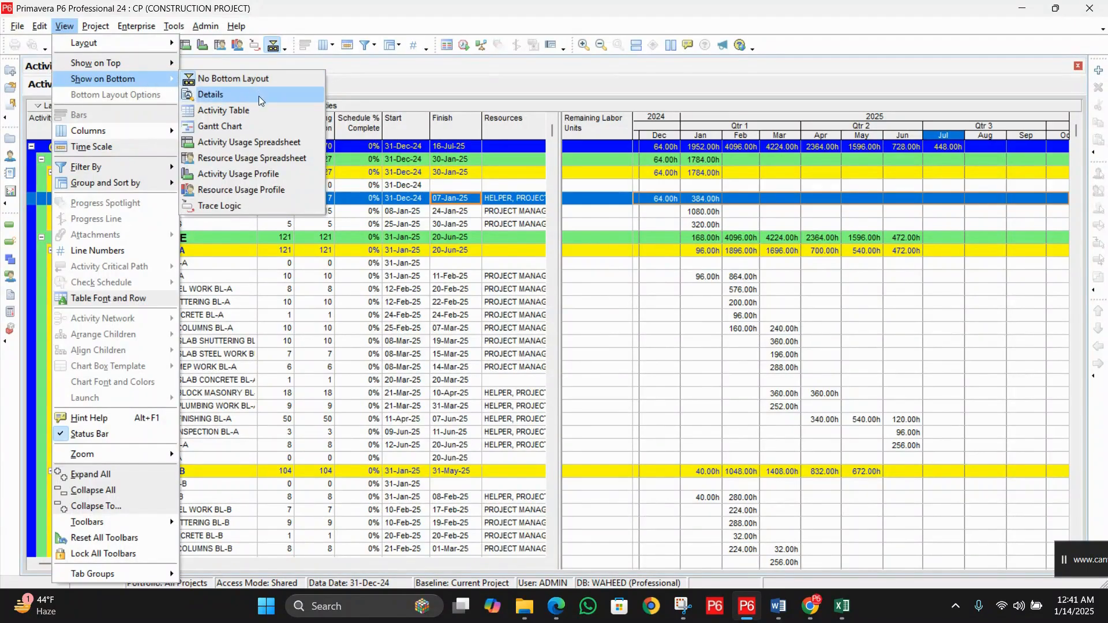
click(274, 142)
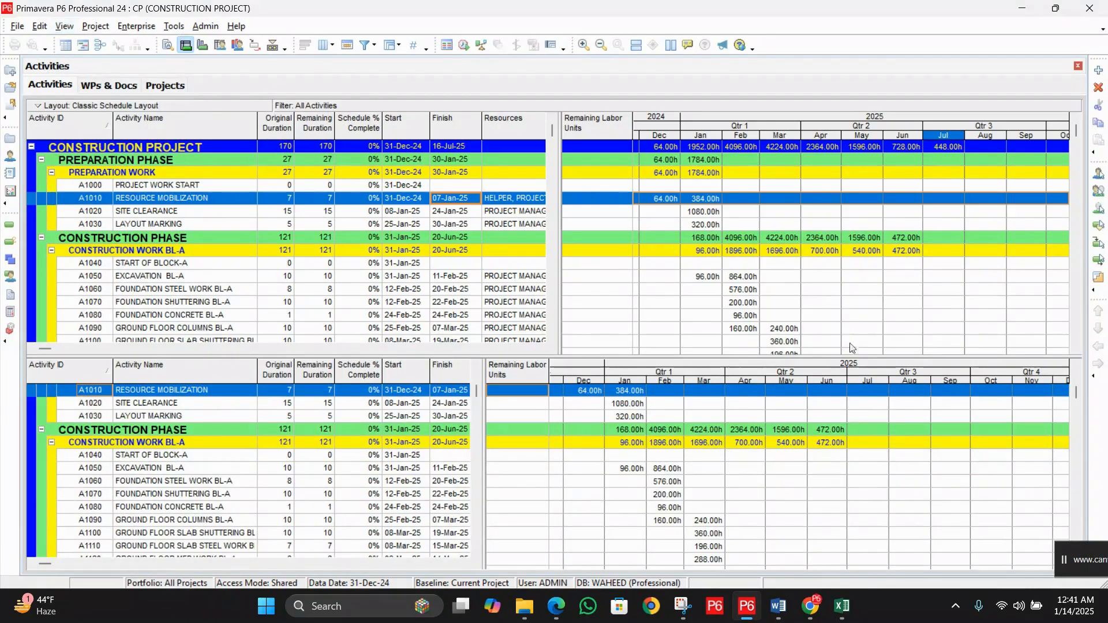
drag(486, 410, 558, 410)
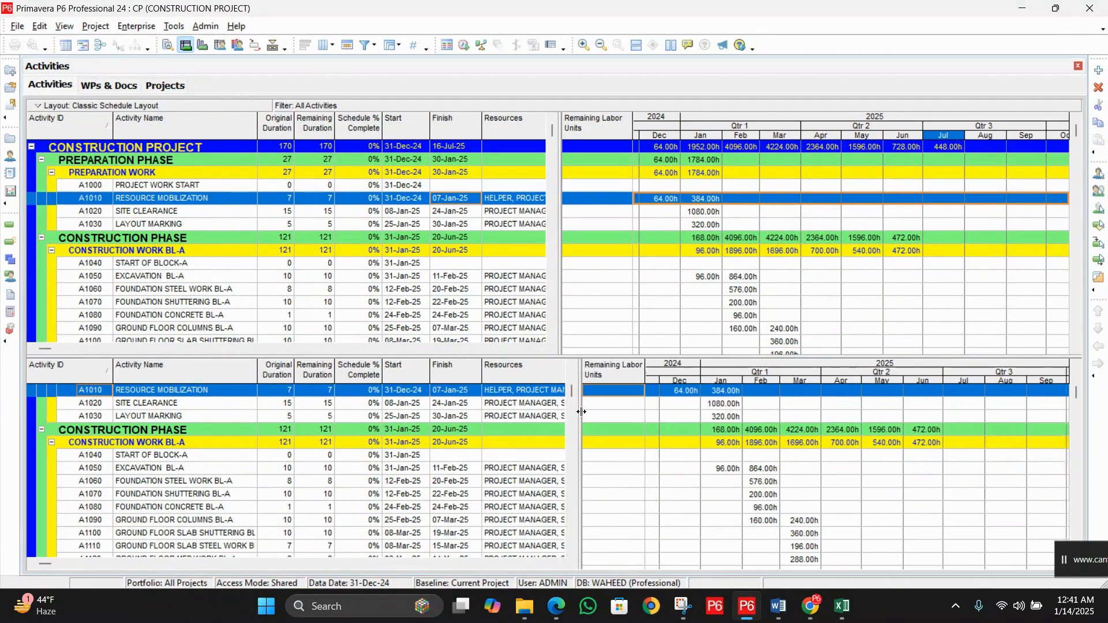
Step: Show the Gantt Chart as the top layout above the Activity Usage Spreadsheet
scroll(821, 452, up, 2)
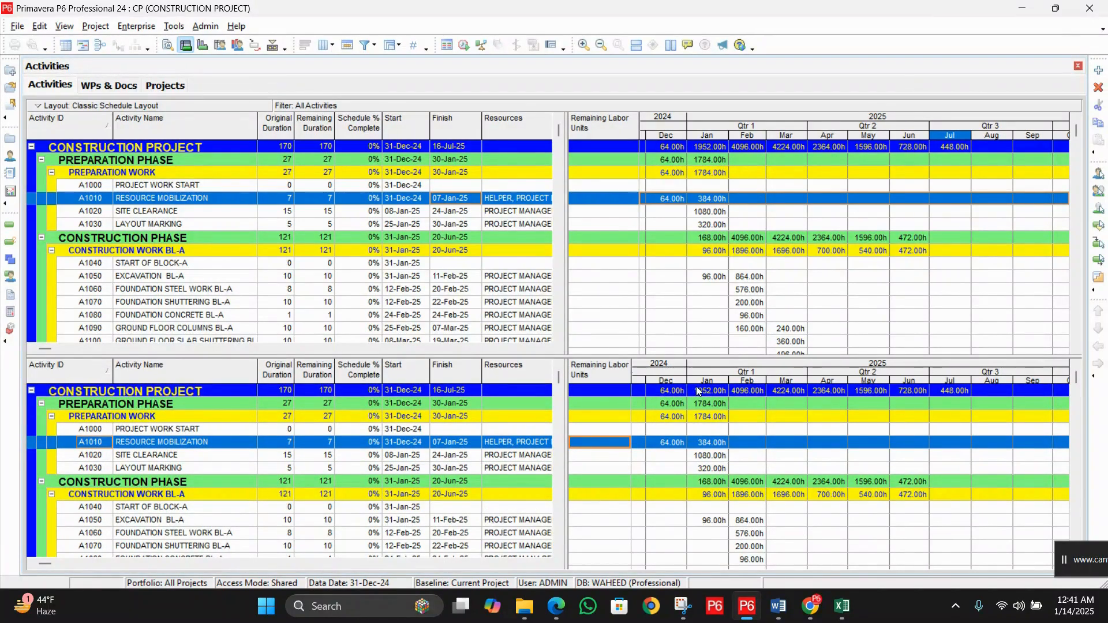
click(669, 392)
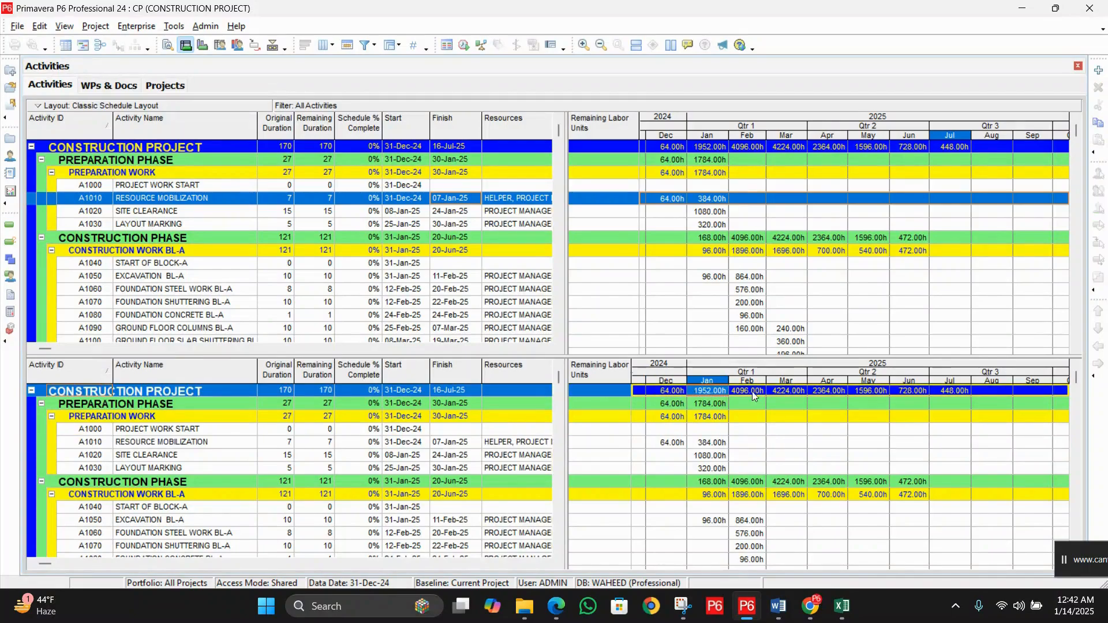
click(83, 45)
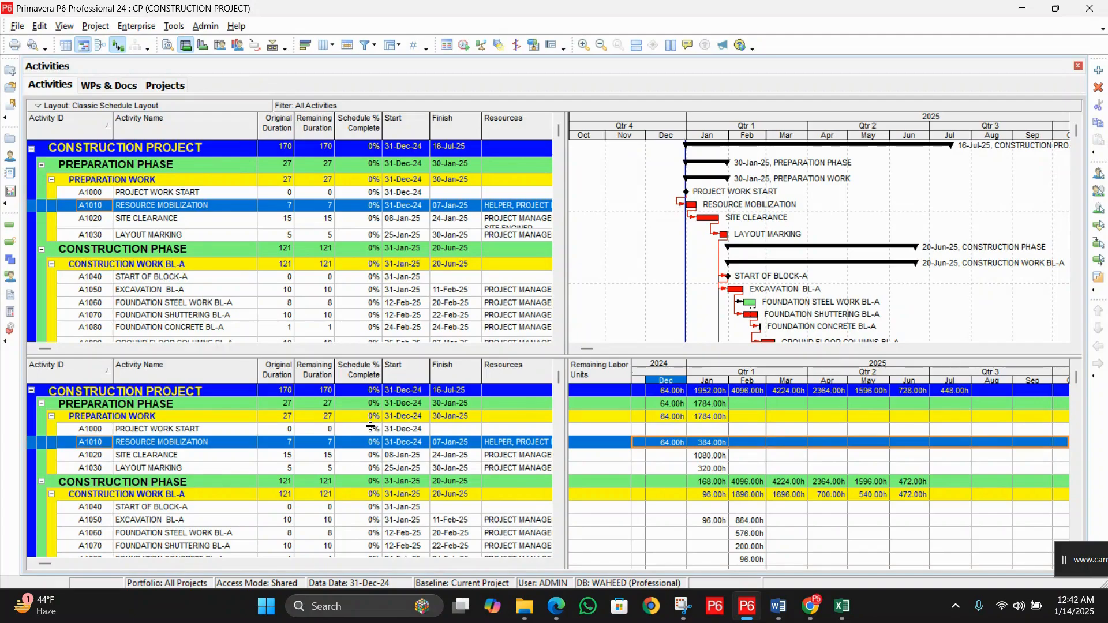
Step: Open the print preview of the combined layout and bring up its page setup
click(19, 28)
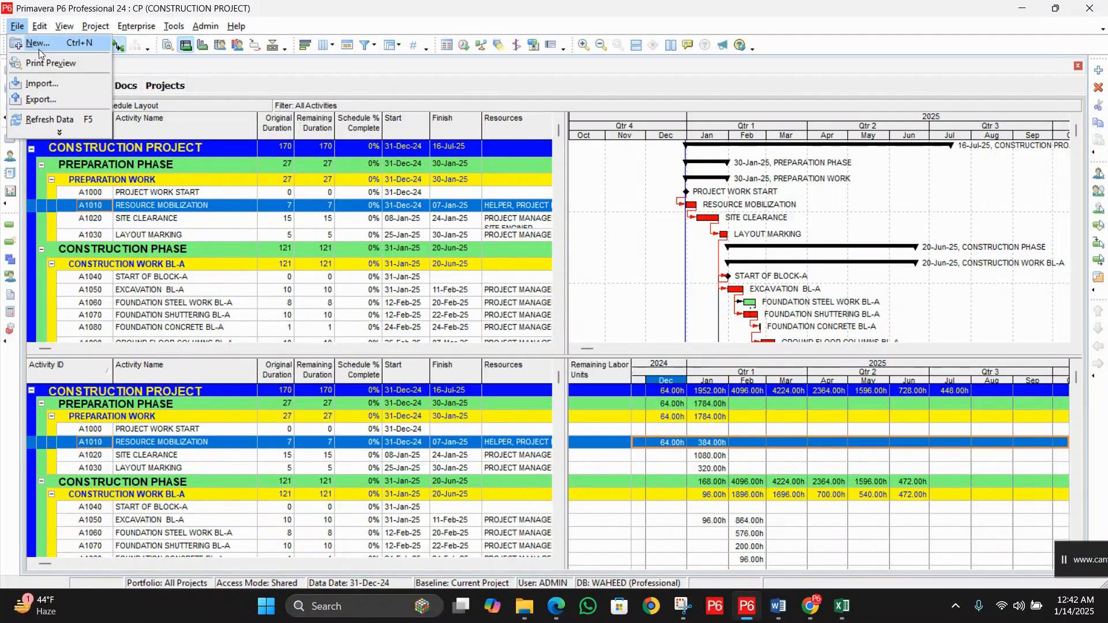
click(72, 62)
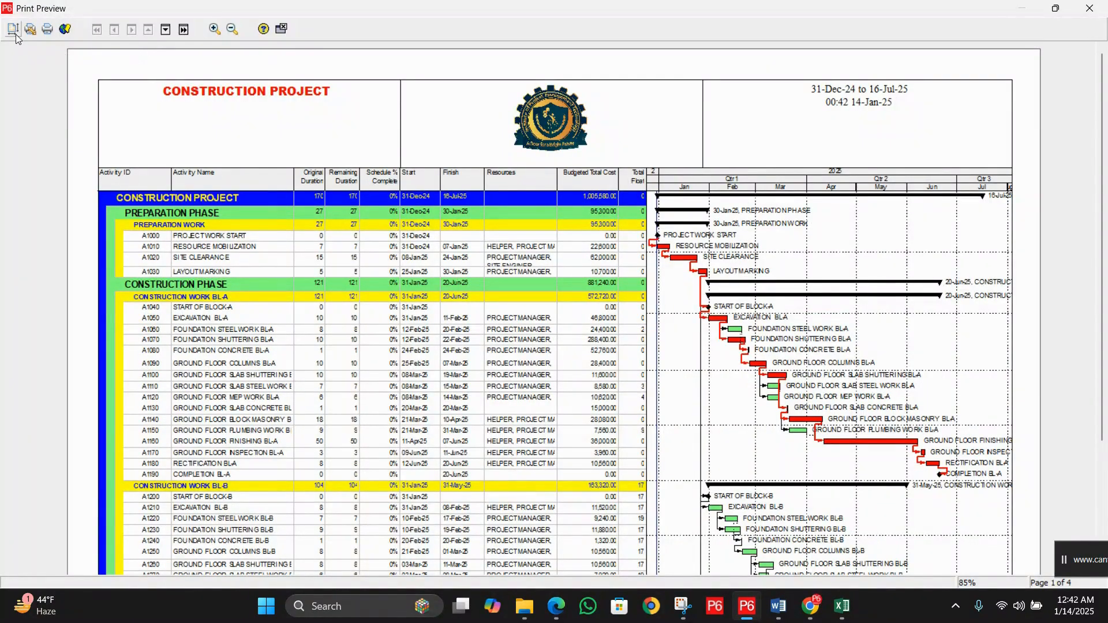
click(14, 32)
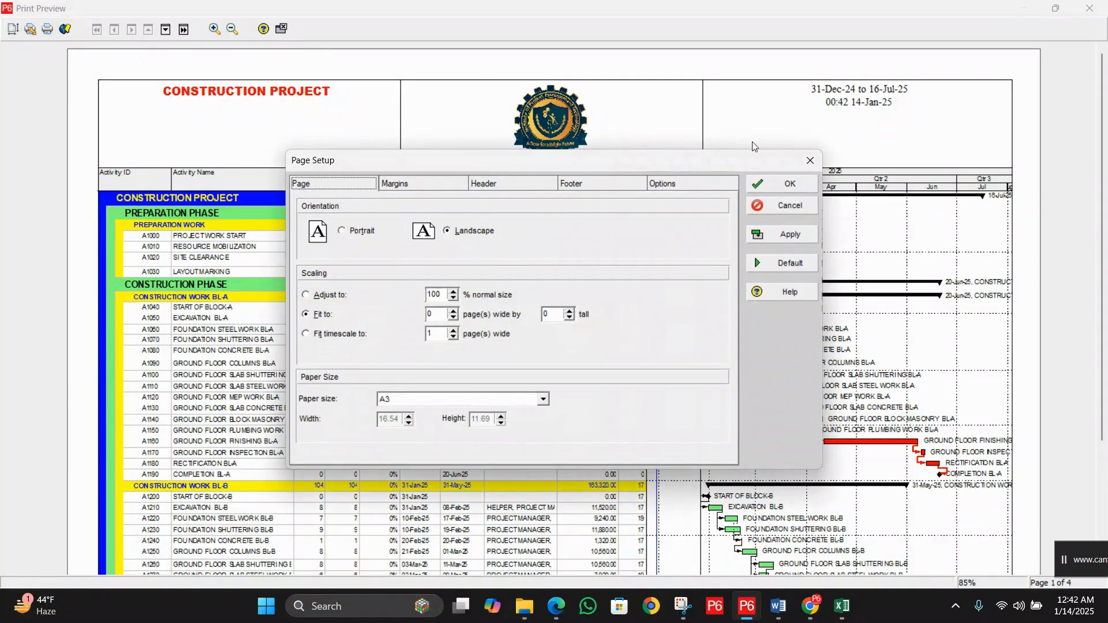
Step: Set the page's print options to exclude the Activity Table and Gantt Chart and include the Spreadsheet, and apply them to the preview
click(681, 187)
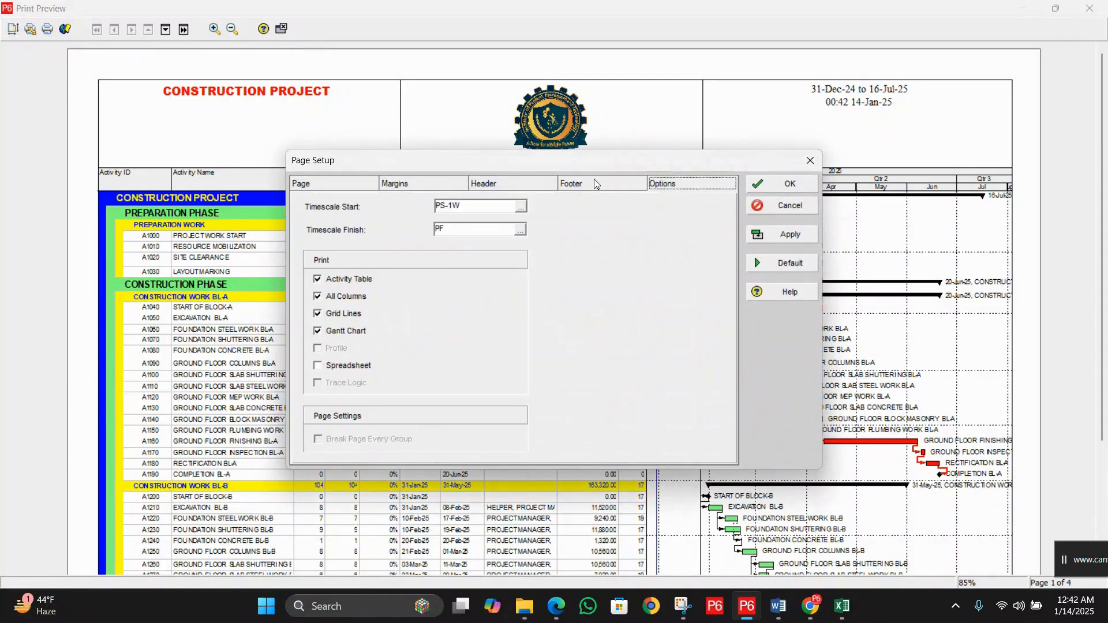
drag(581, 168, 647, 132)
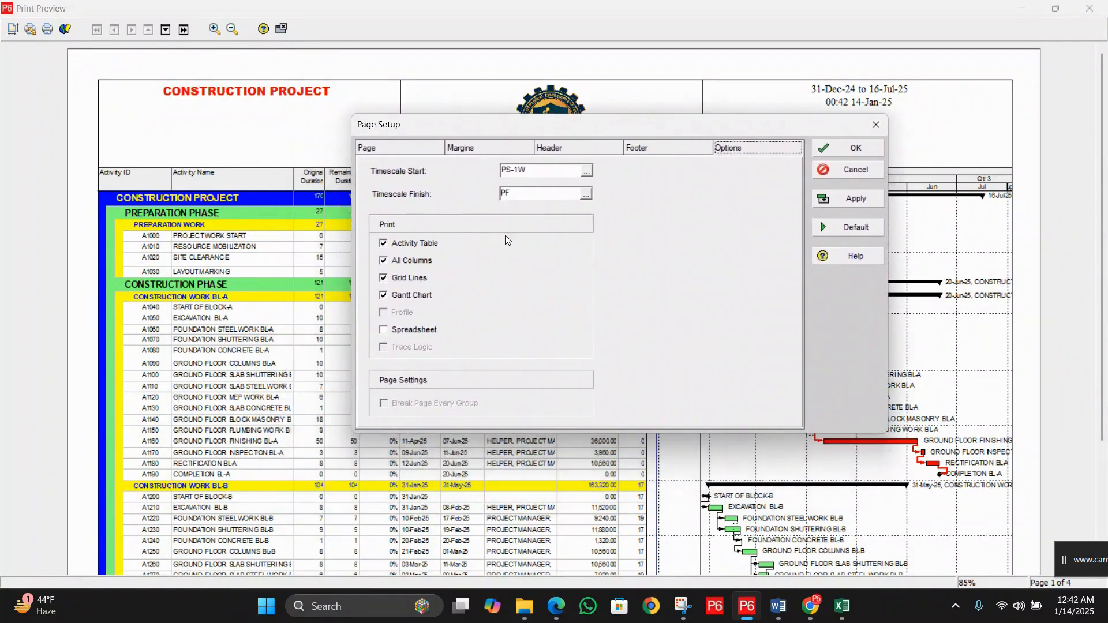
click(425, 244)
click(419, 295)
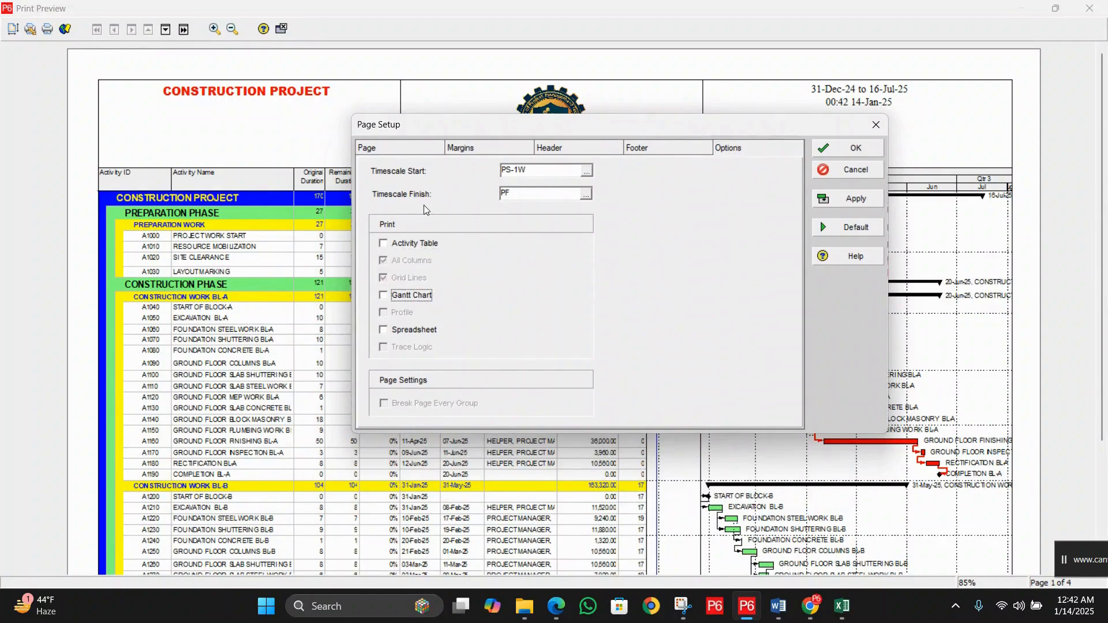
click(401, 333)
click(855, 200)
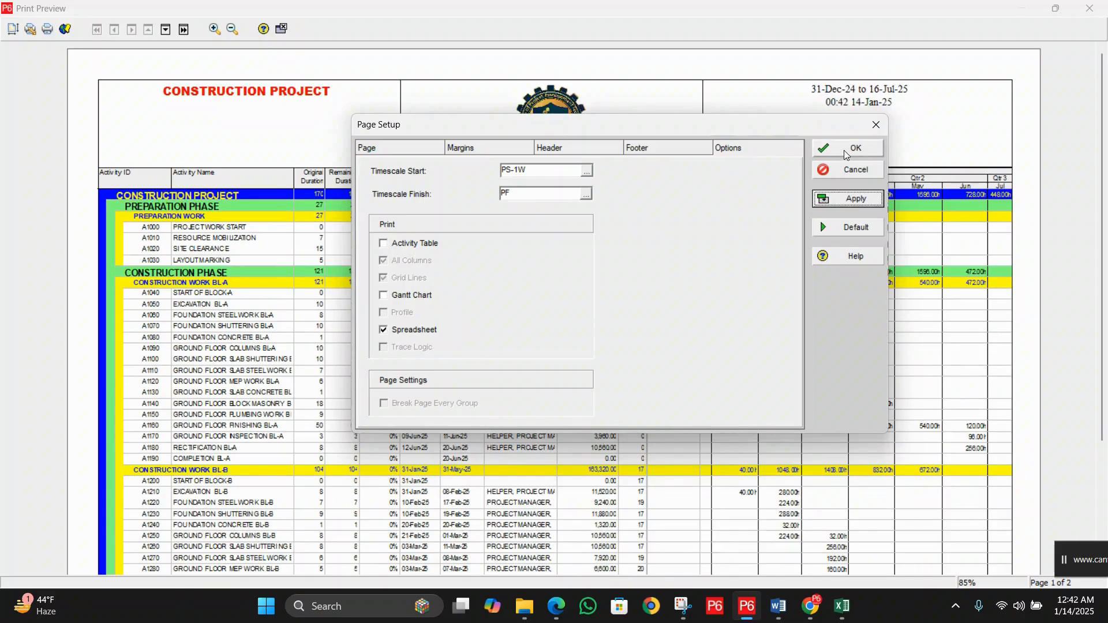
click(846, 152)
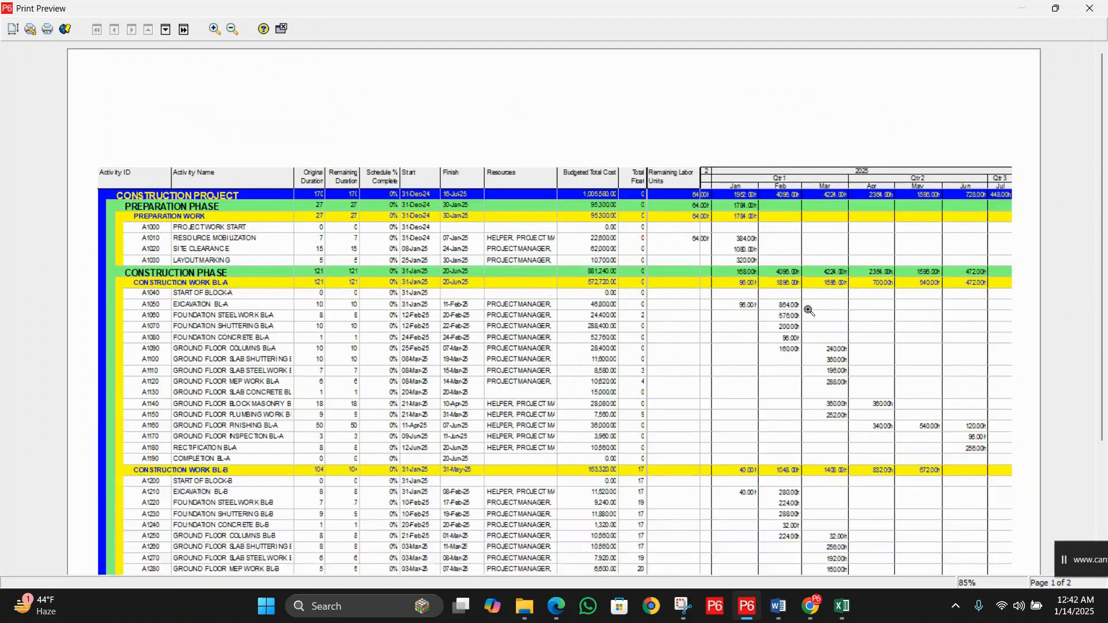
Step: Enlarge the previewed spreadsheet page and examine the activities' monthly Remaining Labor Units
click(776, 233)
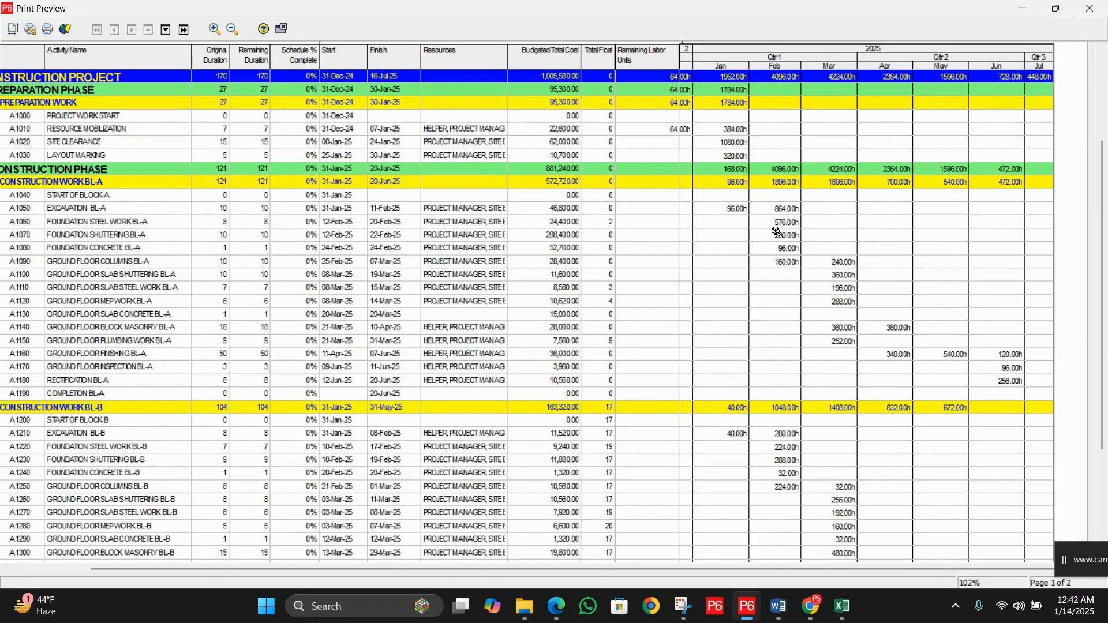
scroll(743, 226, down, 1)
scroll(747, 228, up, 1)
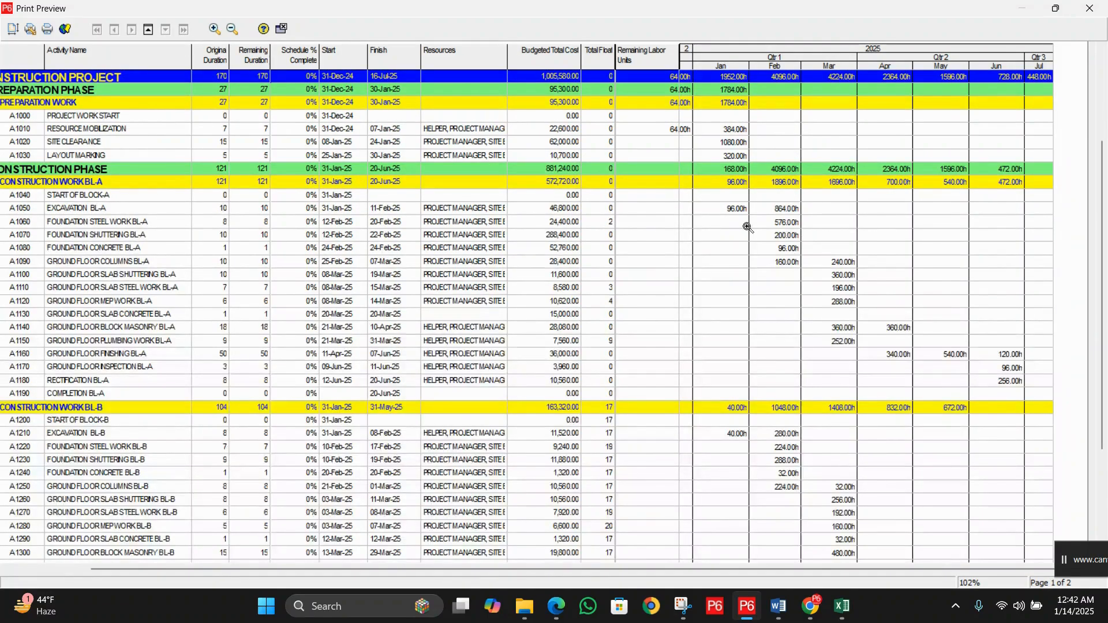